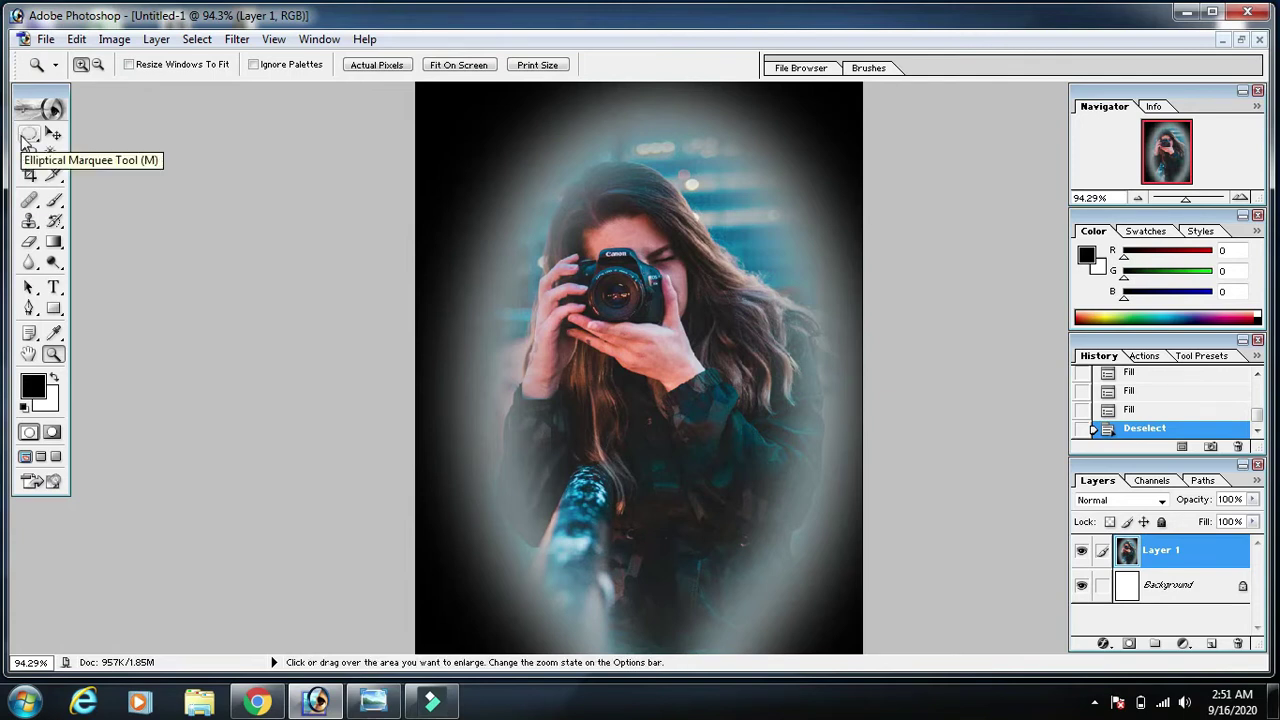
- Pick the Elliptical Marquee Tool from the marquee tool flyout
left_click(27, 136)
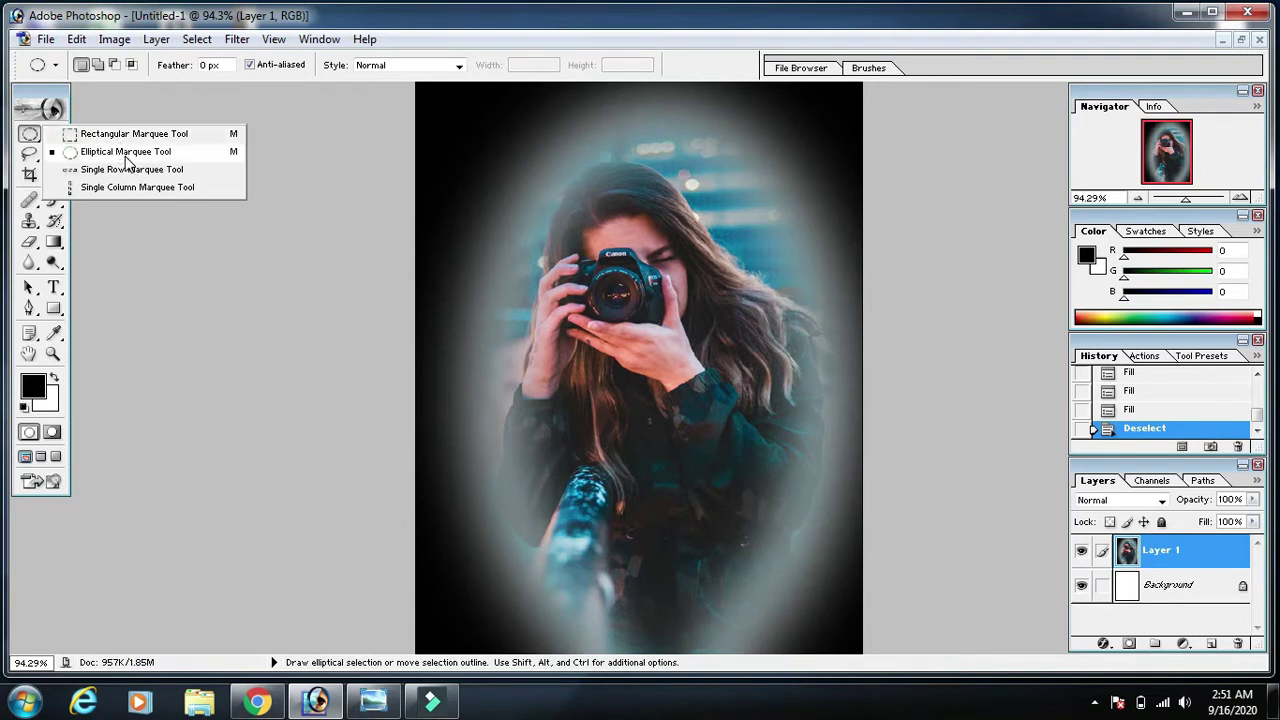
left_click(110, 110)
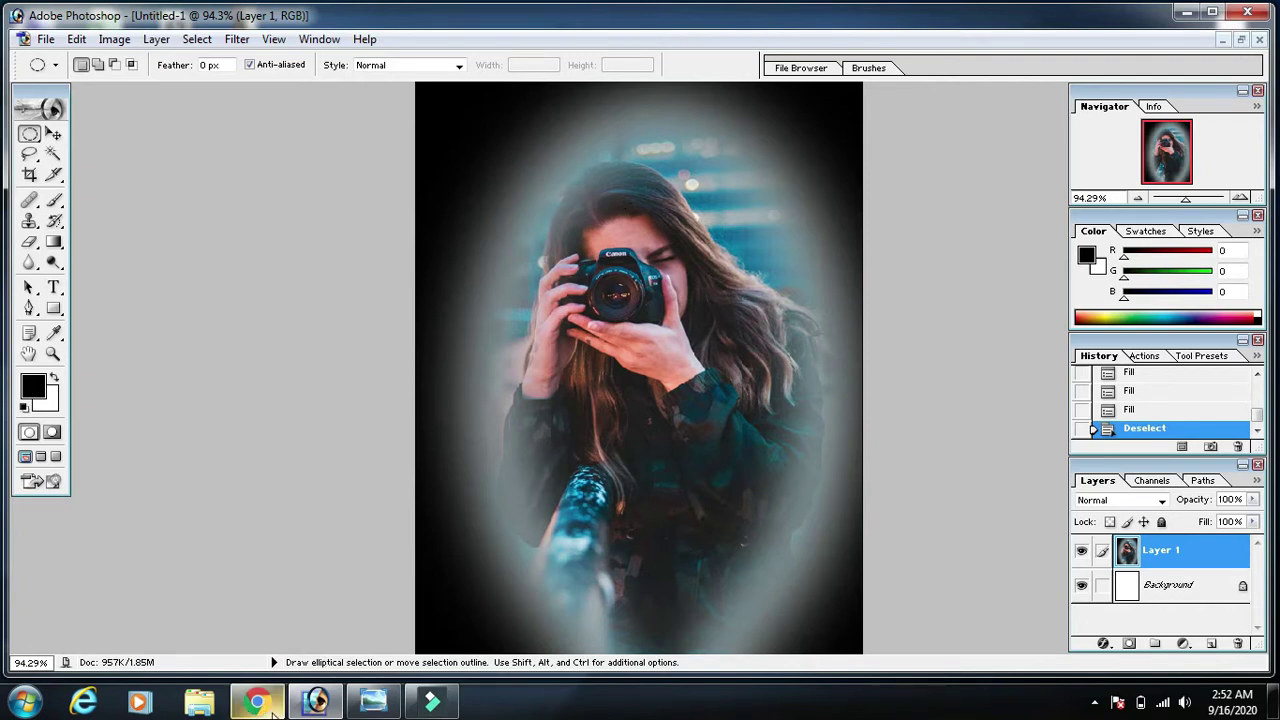
left_click(270, 710)
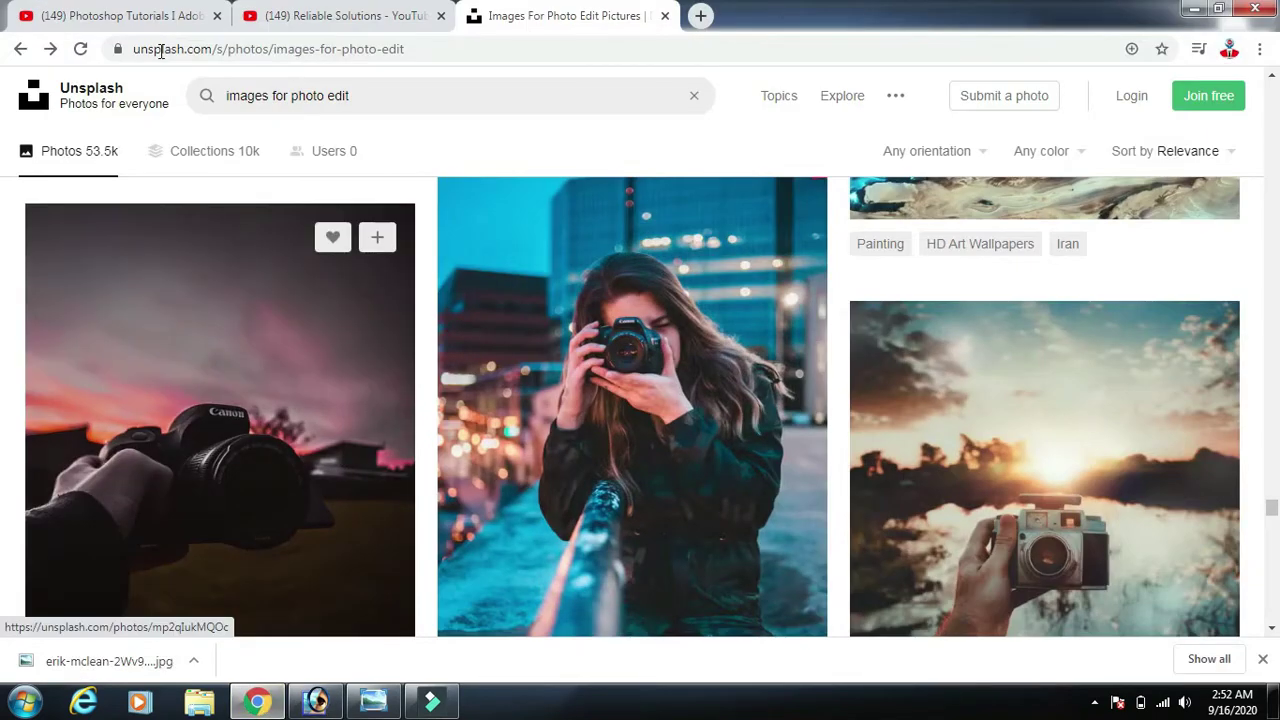
left_click(120, 18)
left_click(300, 15)
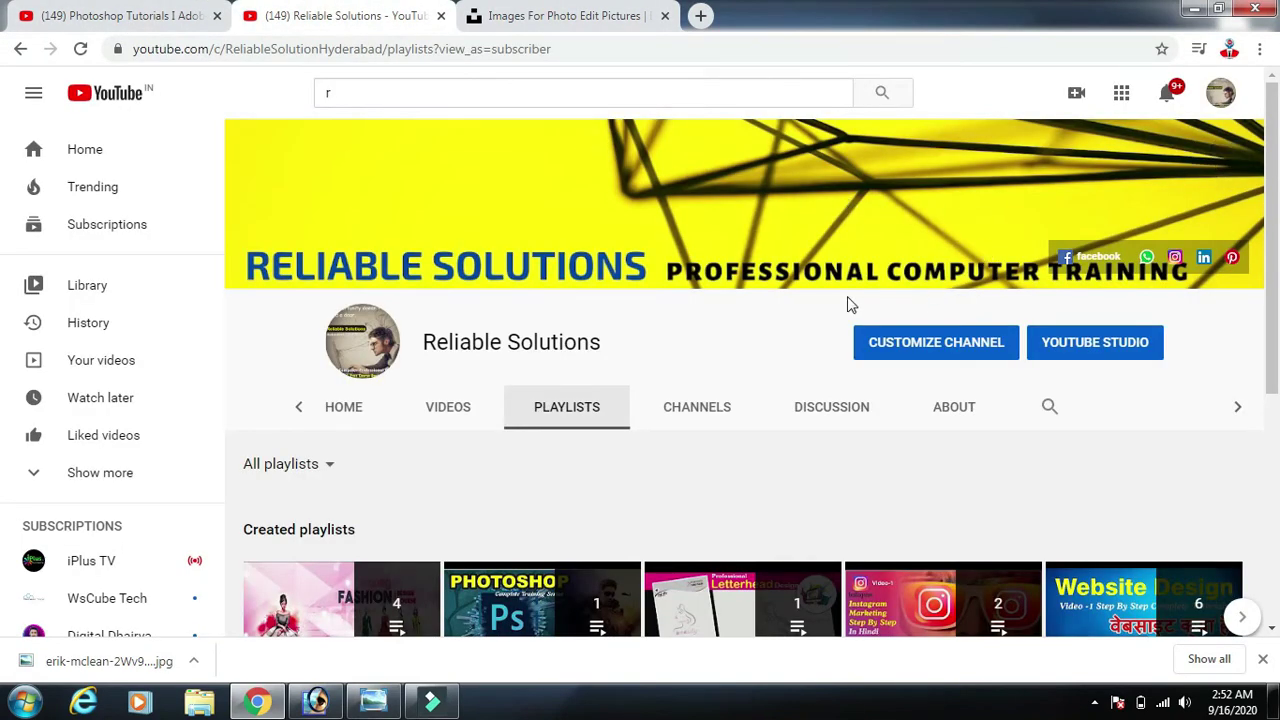
left_click(397, 85)
type("eliable")
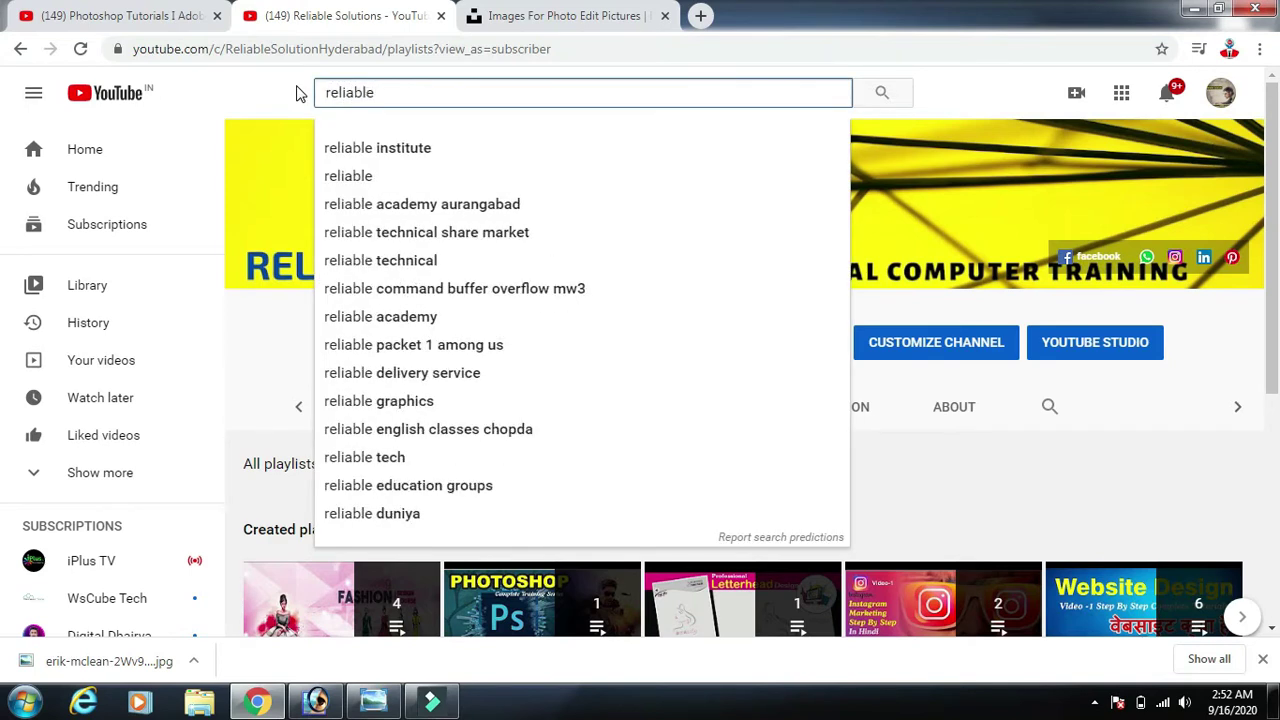
type(" office")
key("Return")
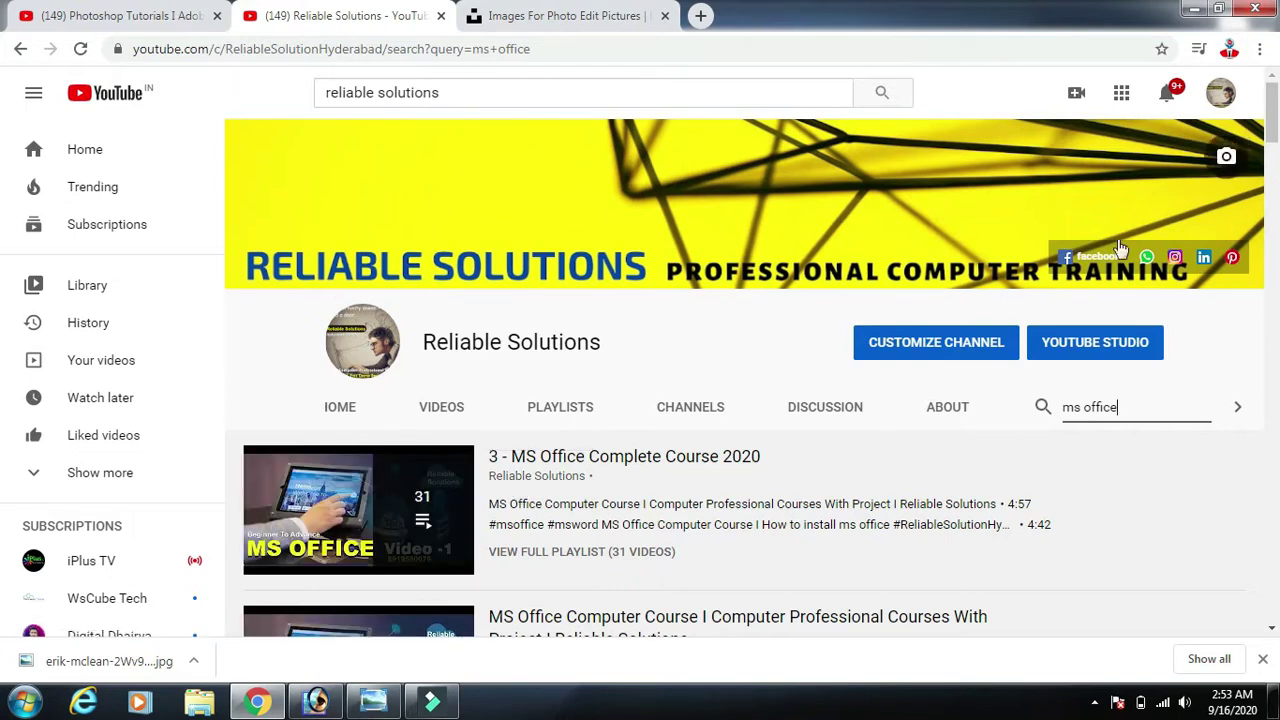
- Search the channel for 'computer hardware', then 'dtp', then 'photoshop'
key("BackSpace")
key("BackSpace")
key("BackSpace")
key("BackSpace")
key("BackSpace")
key("BackSpace")
type("computer hardware")
key("Return")
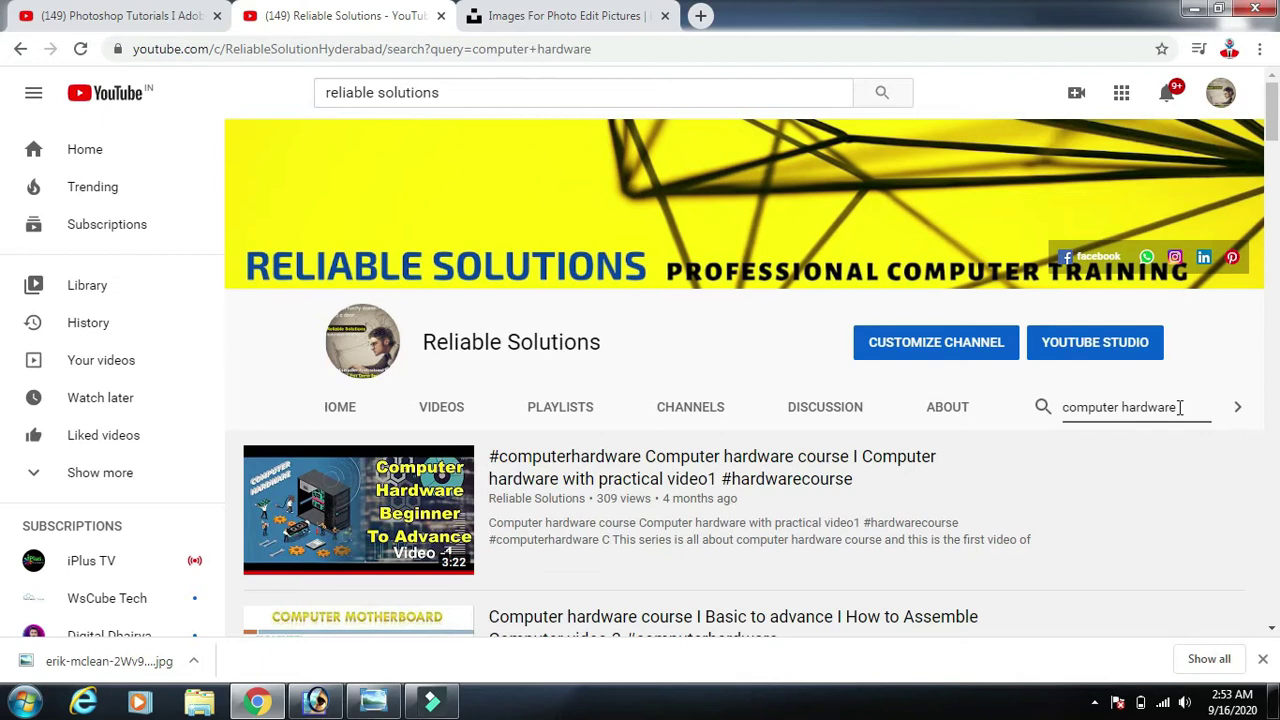
key("BackSpace")
key("BackSpace")
key("BackSpace")
key("BackSpace")
key("BackSpace")
key("BackSpace")
key("BackSpace")
key("BackSpace")
type("dtp")
key("Return")
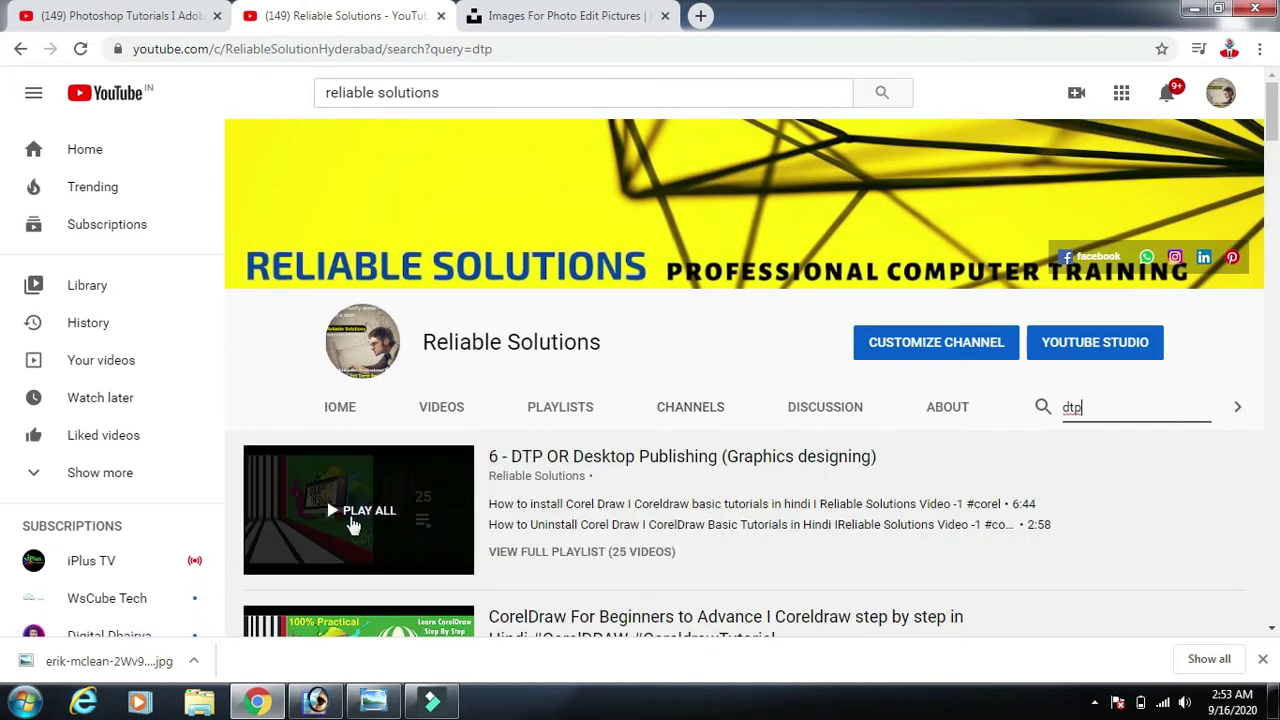
key("BackSpace")
key("BackSpace")
key("BackSpace")
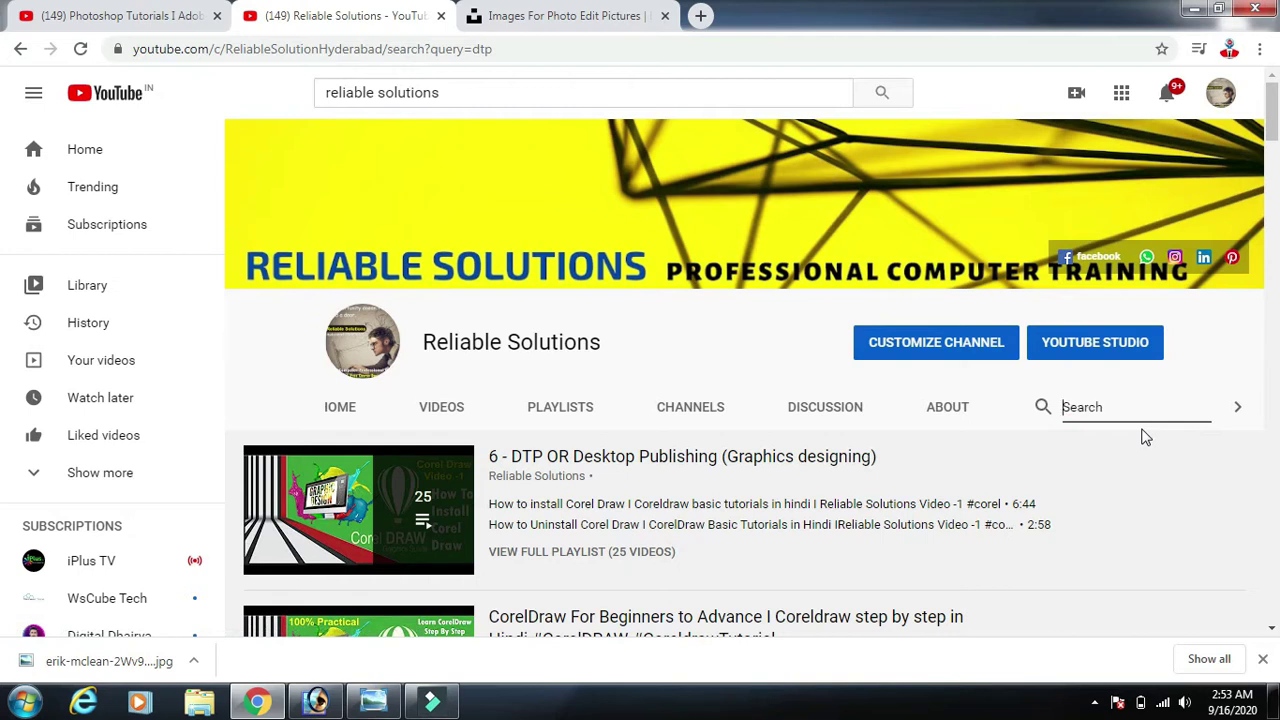
type("phot")
type("oshop")
key("Return")
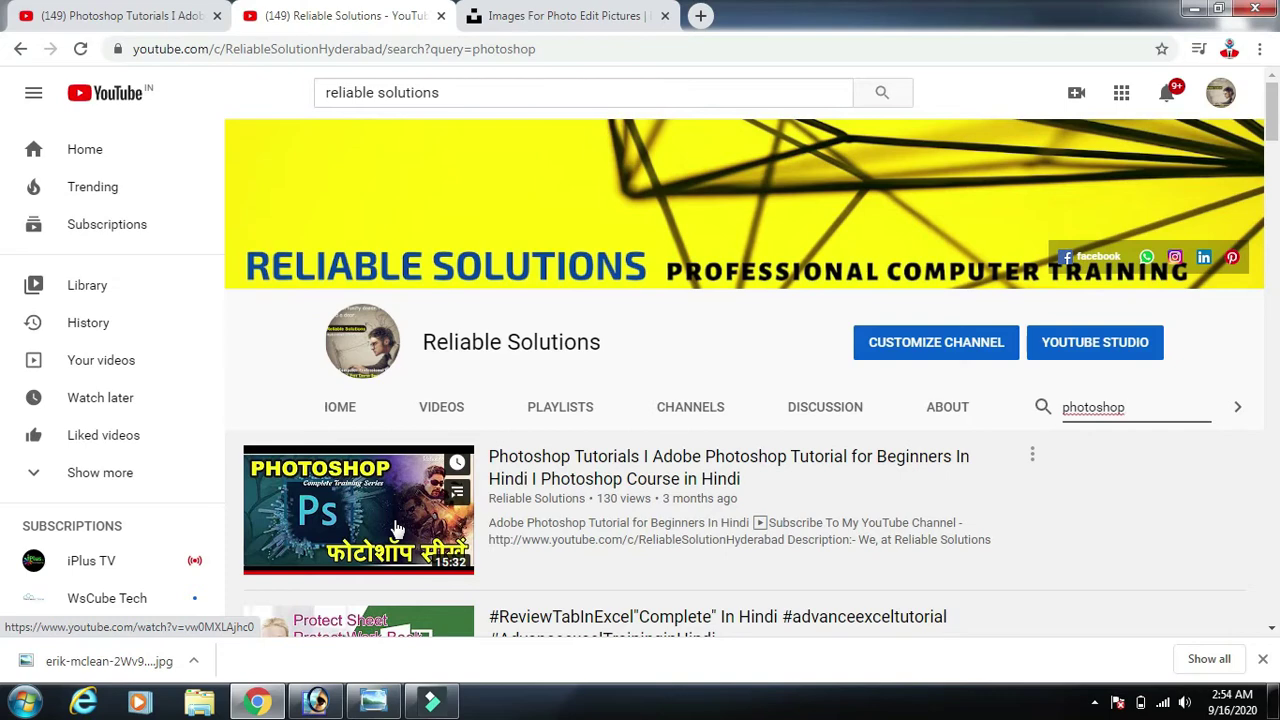
- Back in the browser, erase the 'photoshop' text from the channel search box
left_click(316, 700)
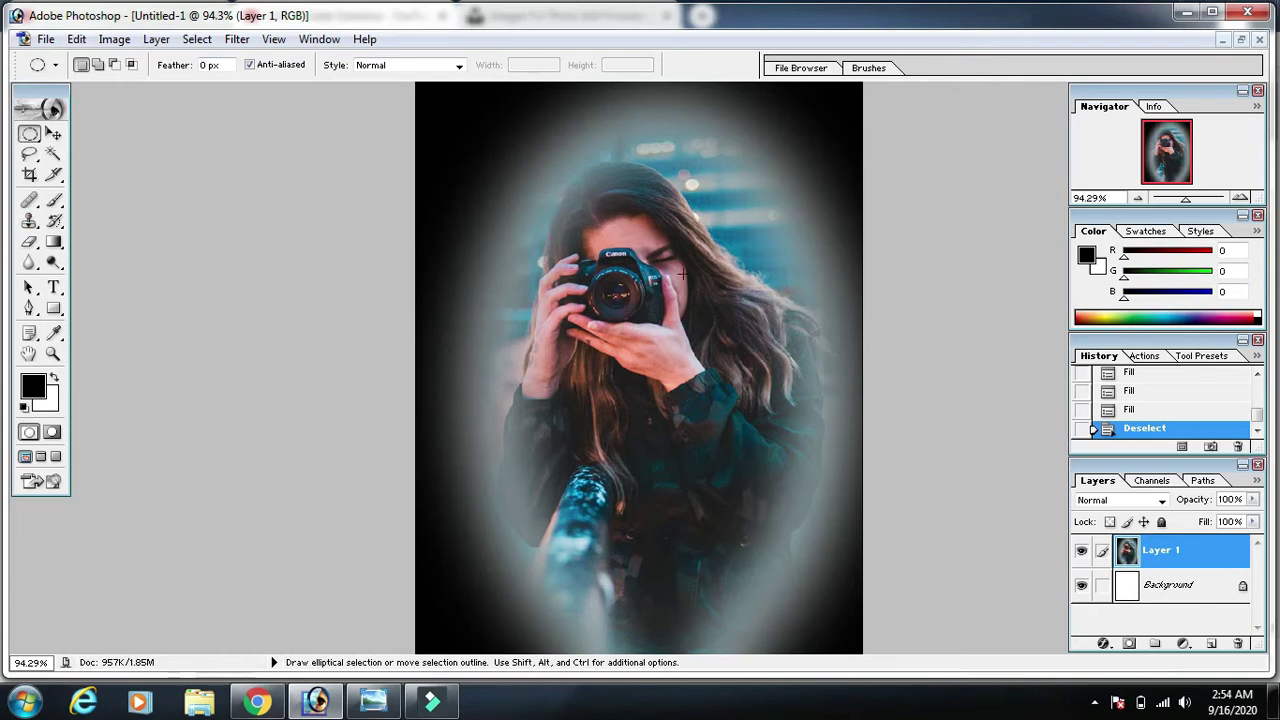
key("alt+Tab")
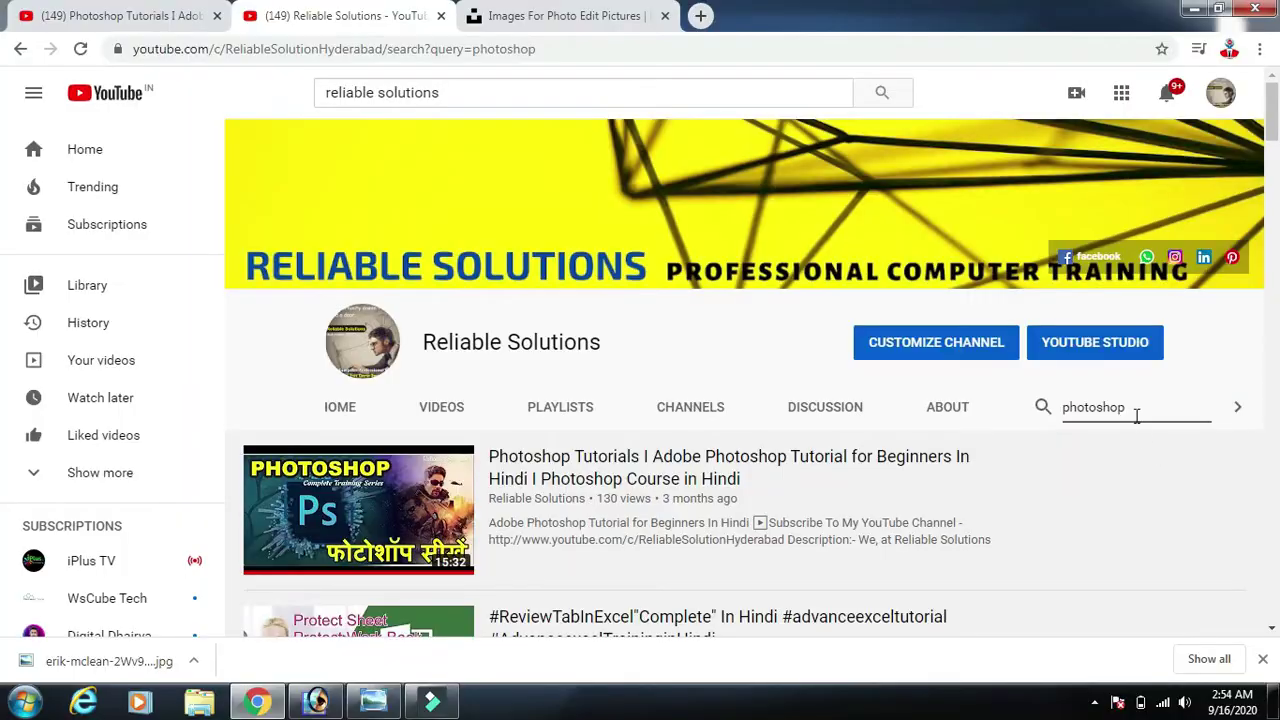
left_click(1131, 408)
key("BackSpace")
key("BackSpace")
key("BackSpace")
key("BackSpace")
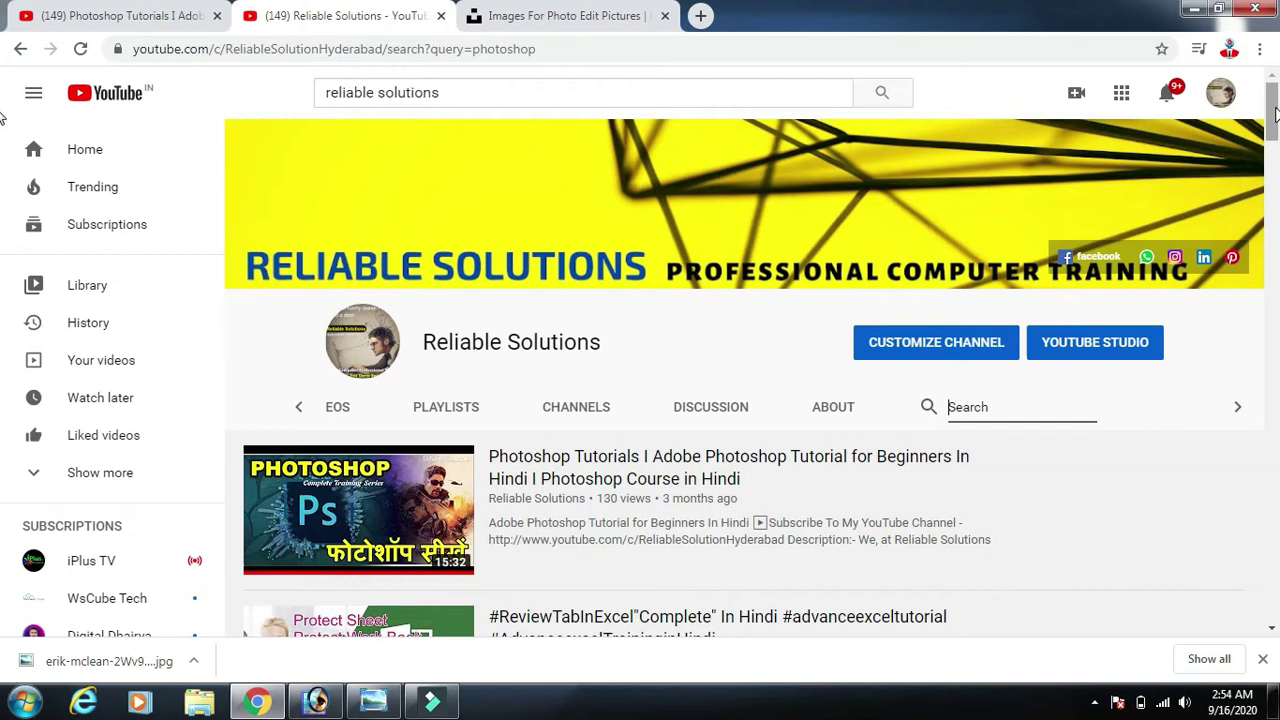
left_click(996, 409)
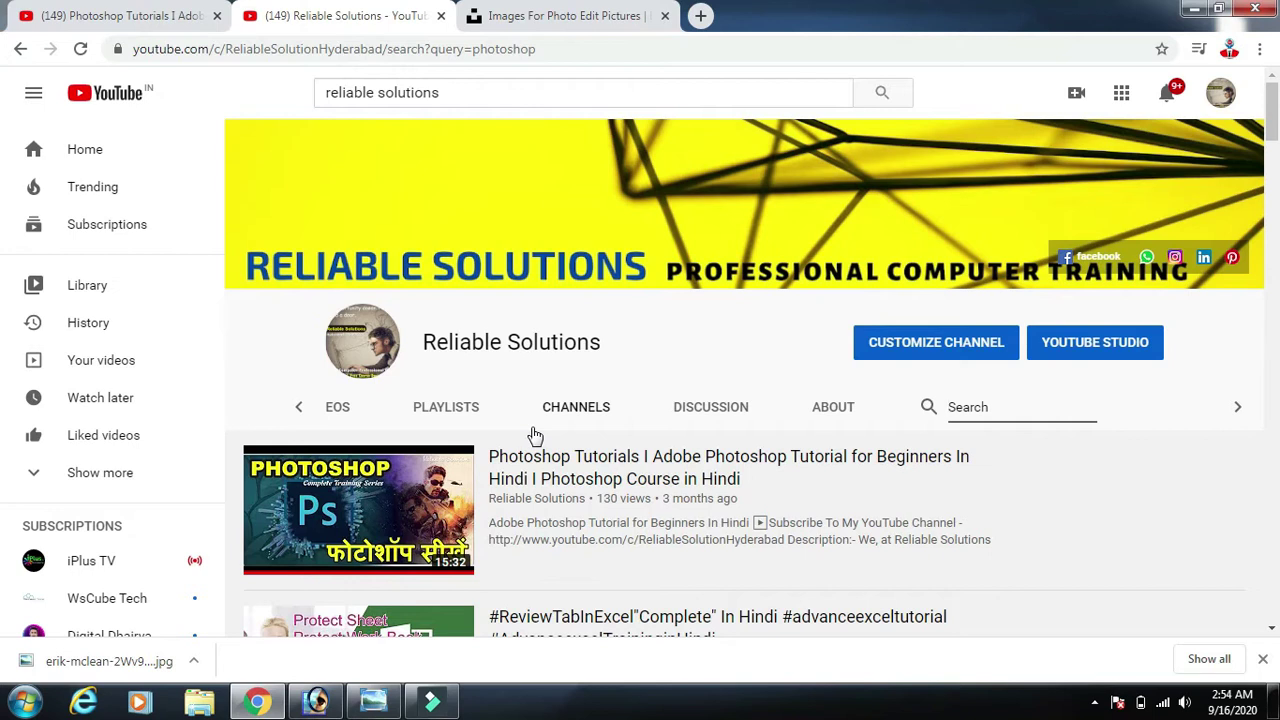
- Open the channel's Playlists and play all of the Fashion Design playlist
left_click(451, 415)
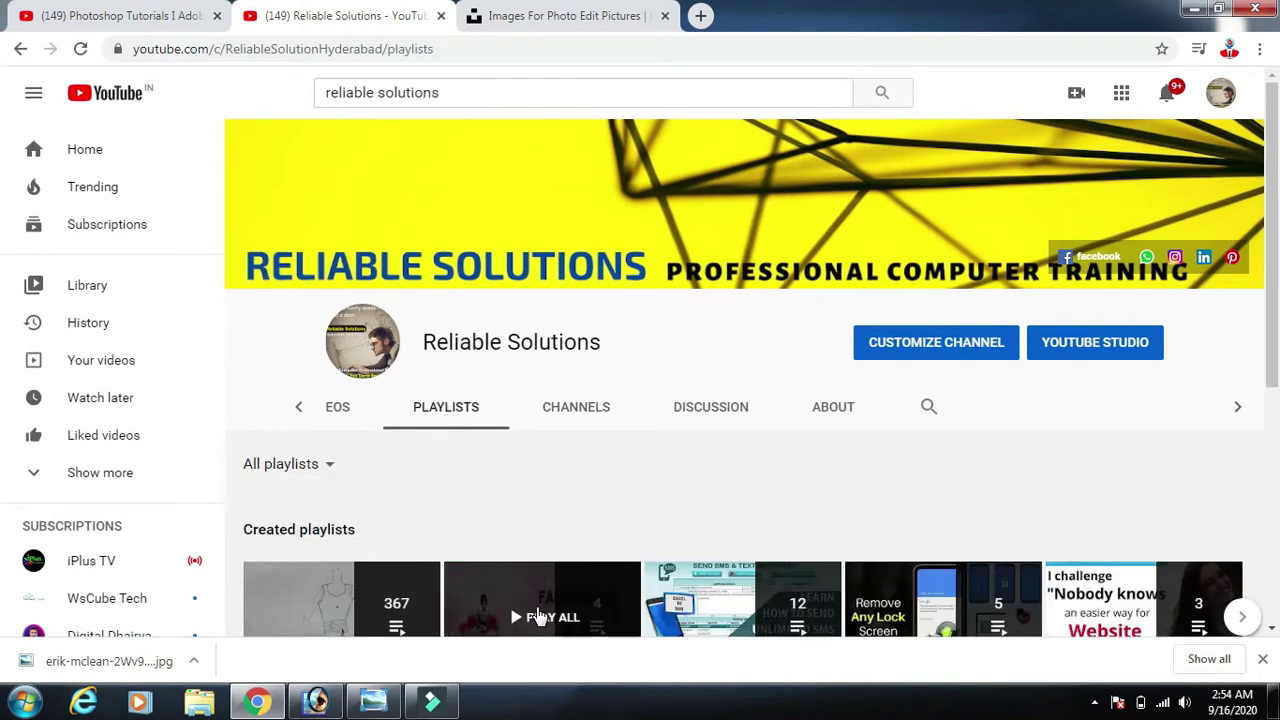
scroll(1276, 200, "down", 3)
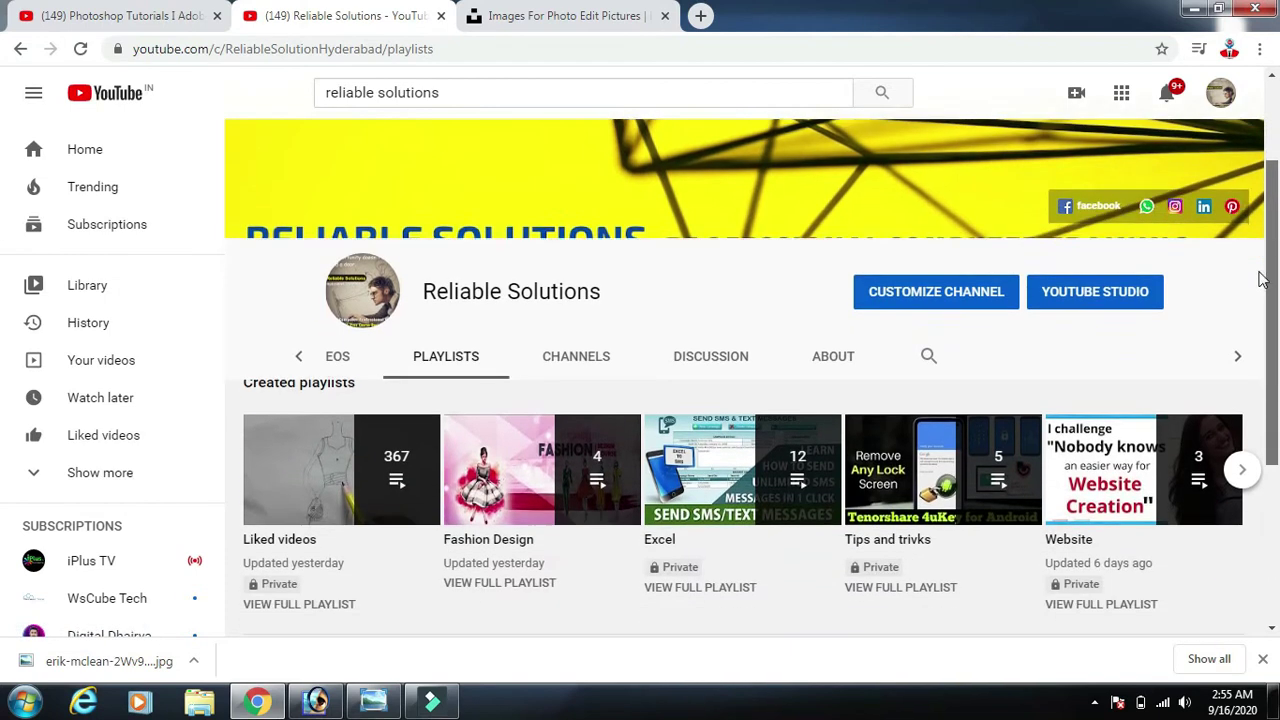
left_click(492, 474)
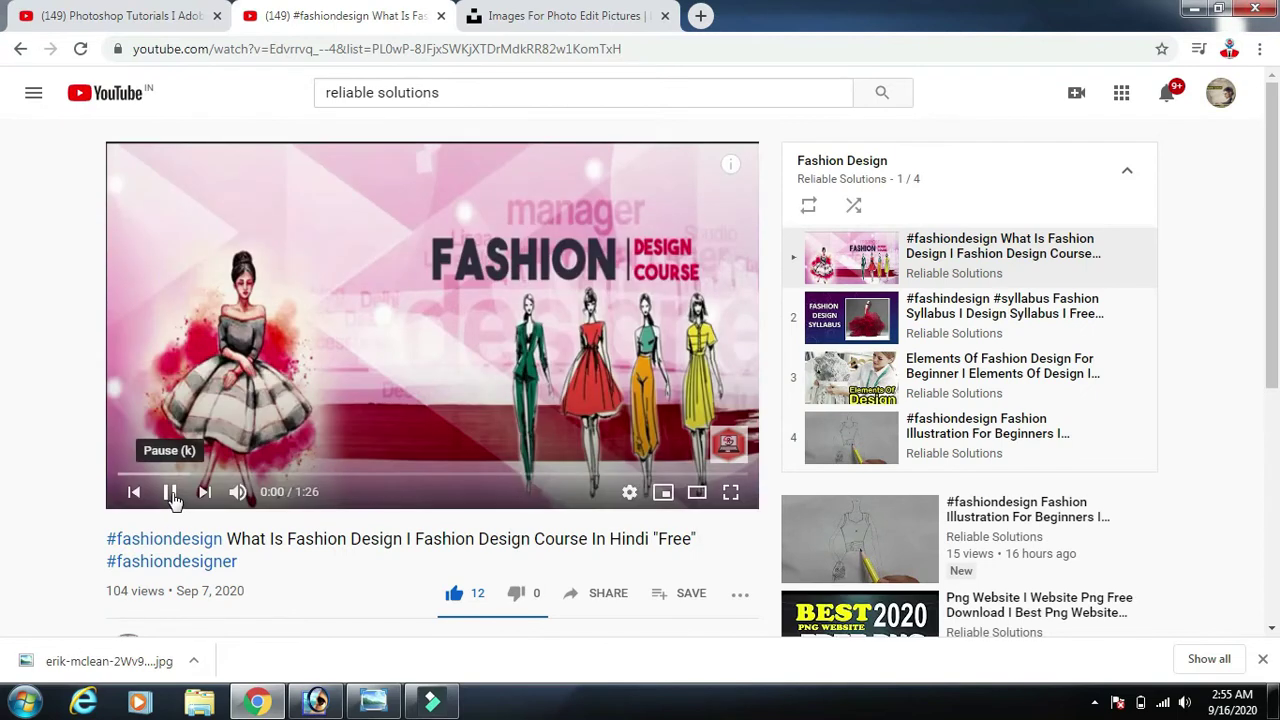
- Skip to the next playlist video and jump to the Elements Of Fashion slide at 0:23
left_click(170, 492)
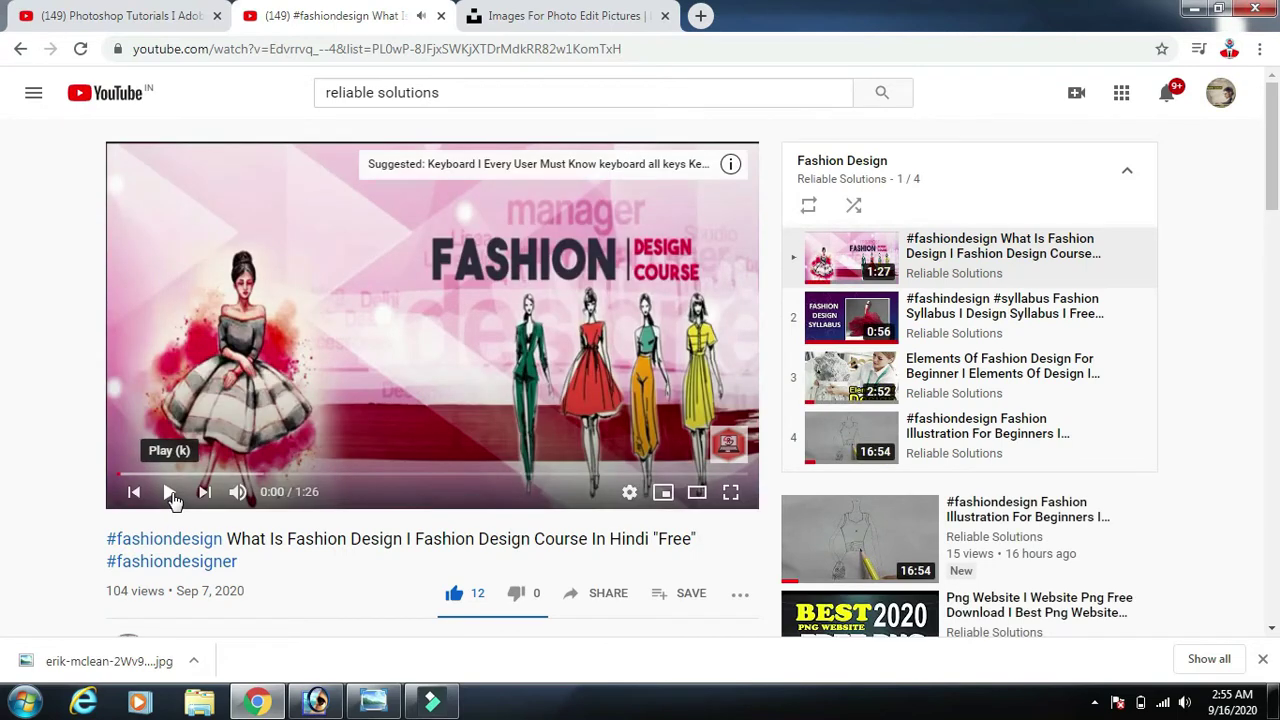
mouse_move(970, 256)
left_click(822, 312)
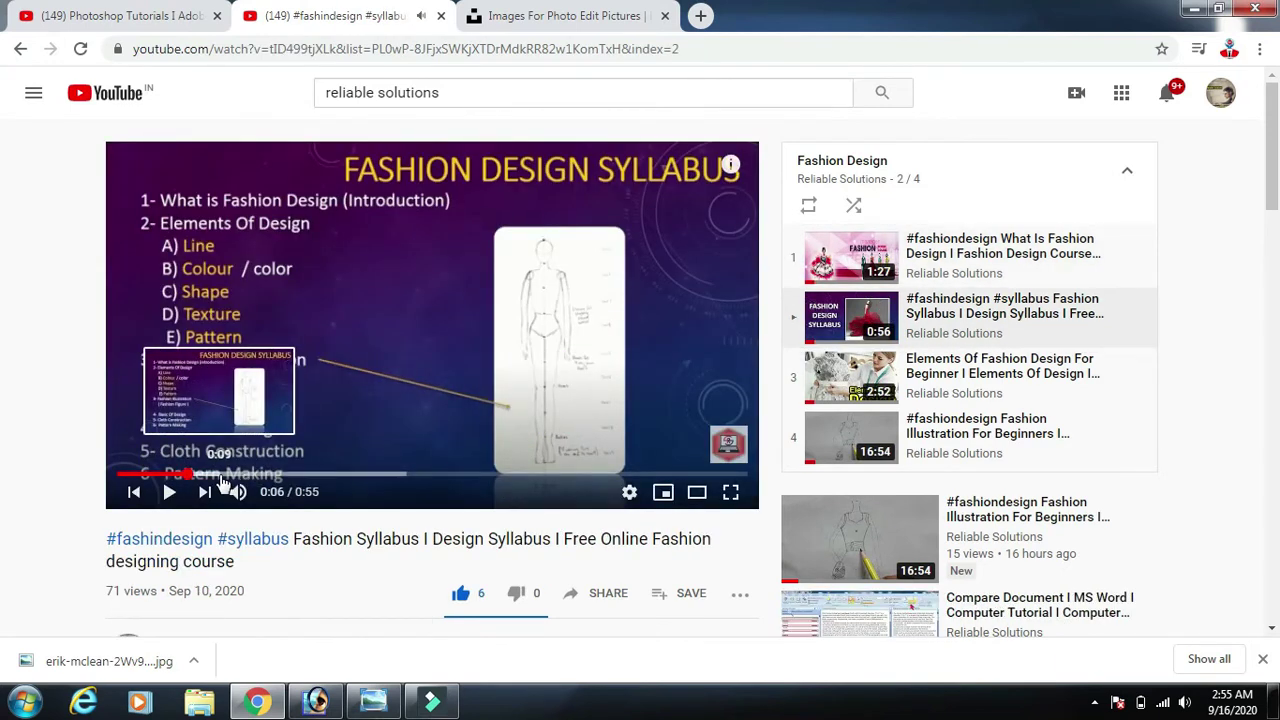
left_click(221, 476)
left_click(265, 476)
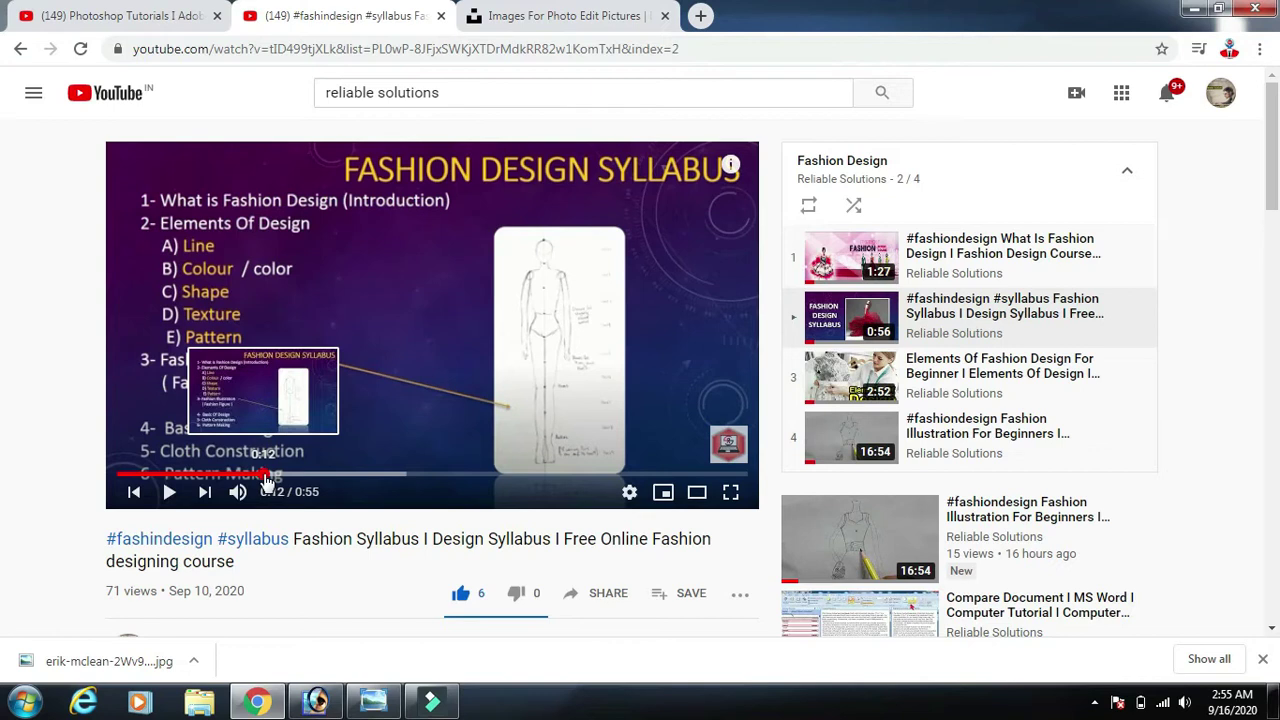
left_click(318, 476)
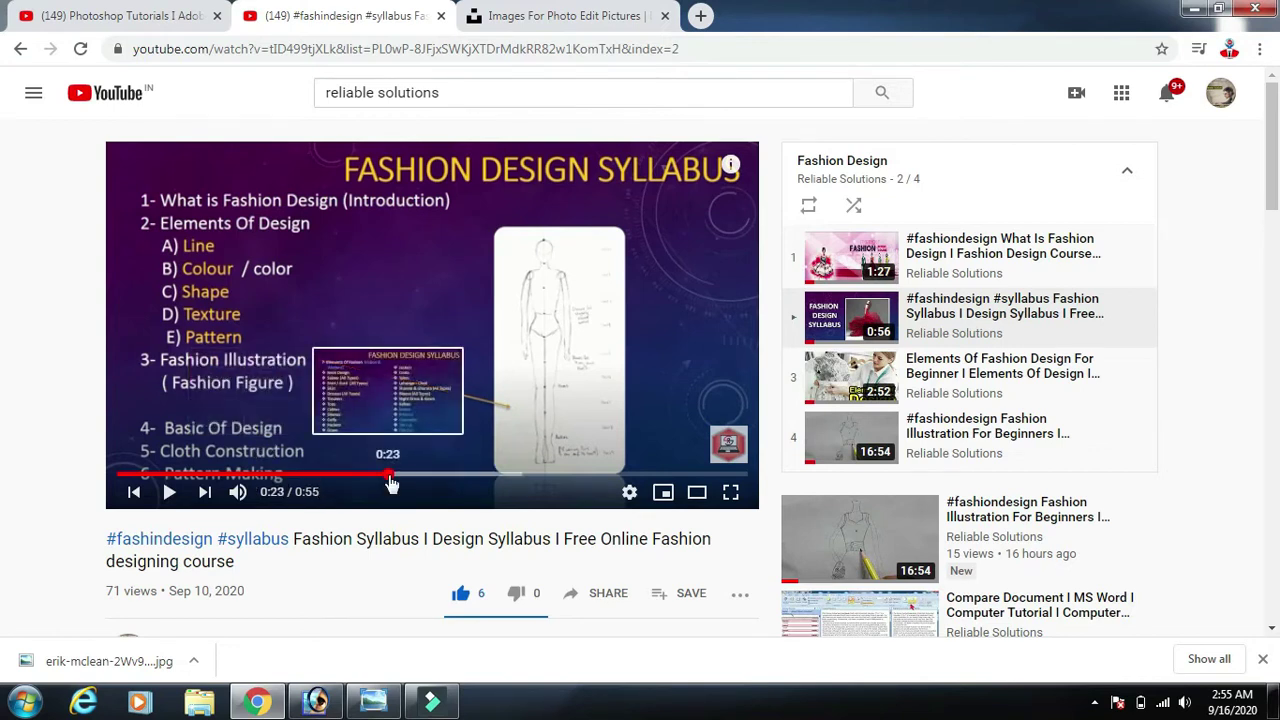
left_click(387, 476)
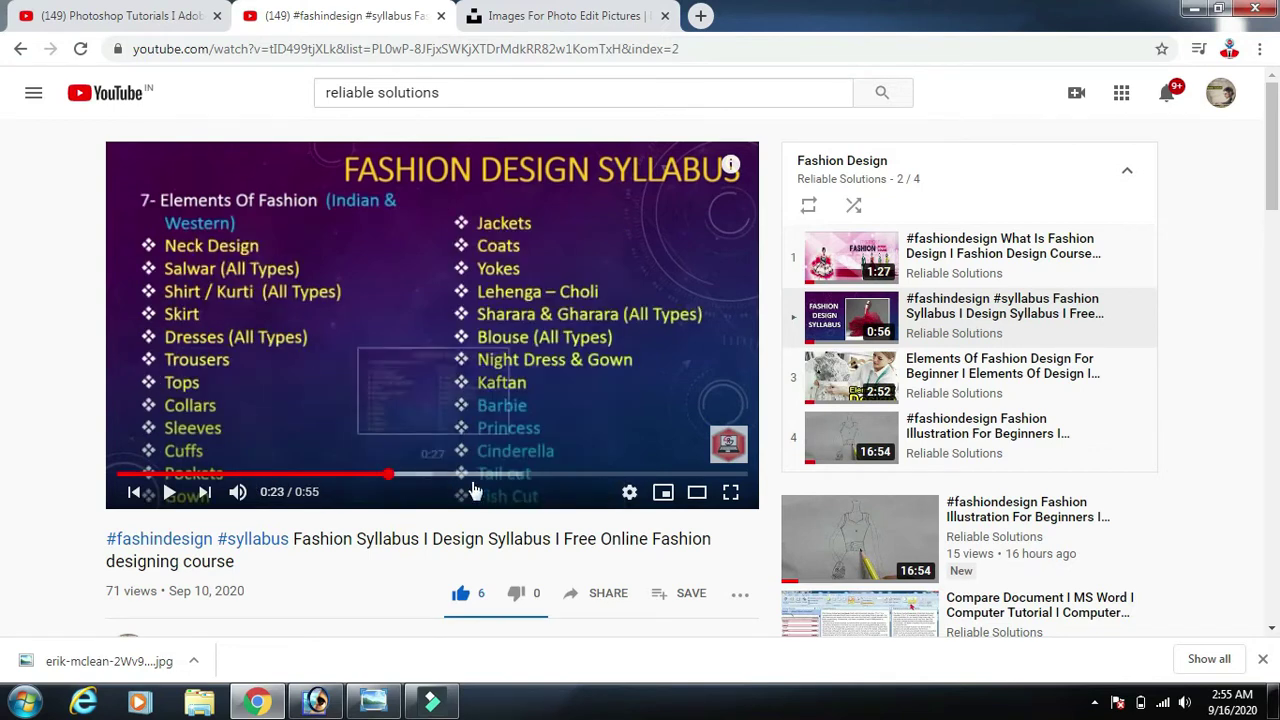
- Watch the video full screen, exit full screen and return to Photoshop
left_click(731, 492)
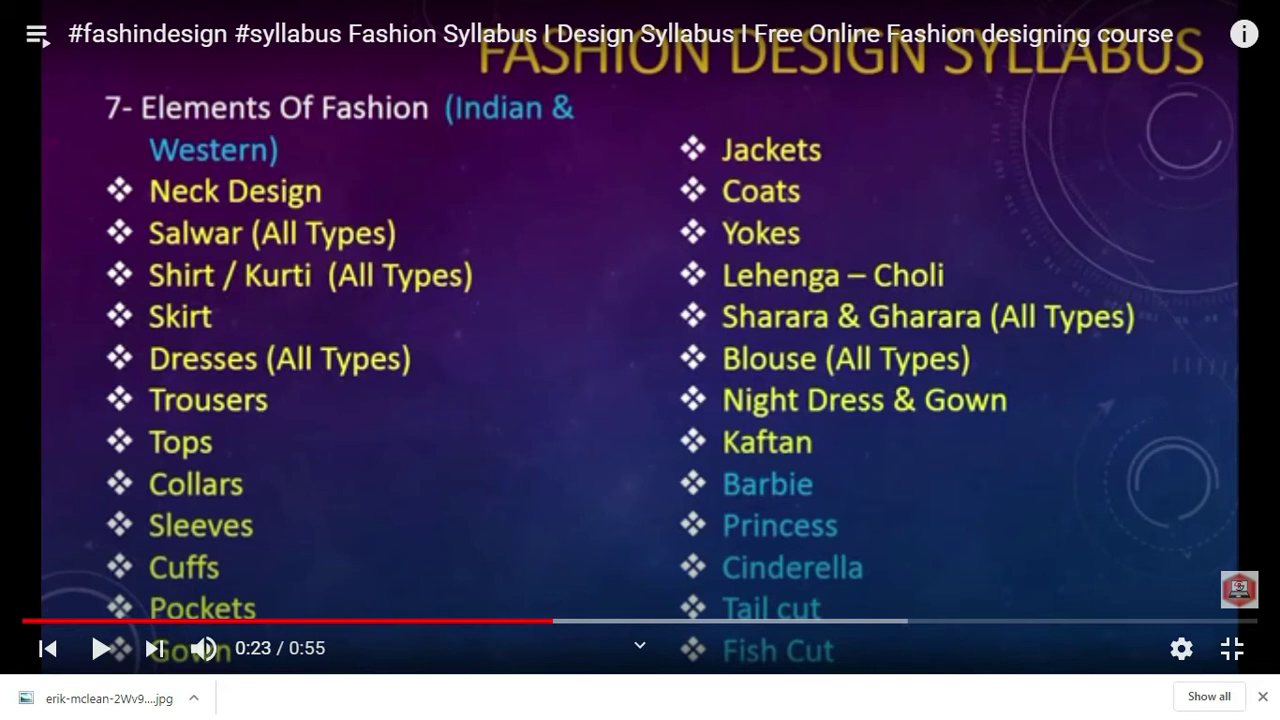
left_click(1233, 649)
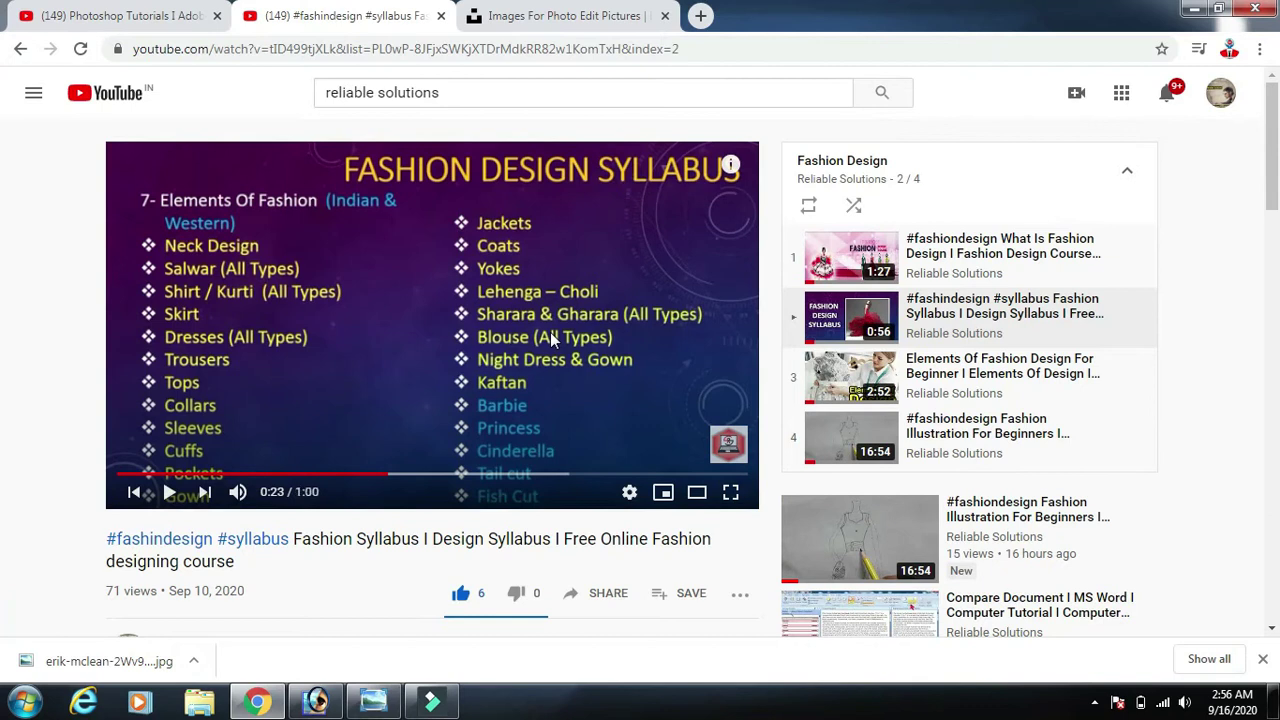
left_click(323, 705)
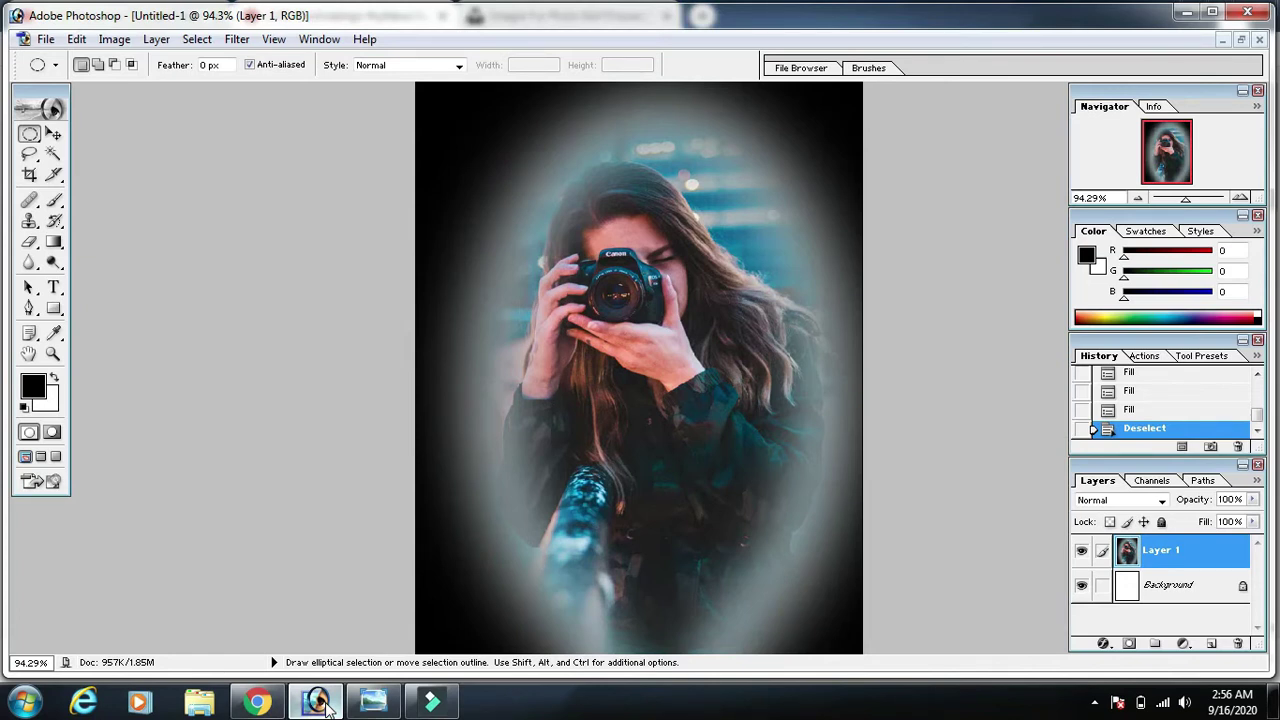
- Create a new white 7 × 9 inch document at 72 pixels/inch via File > New
key("ctrl")
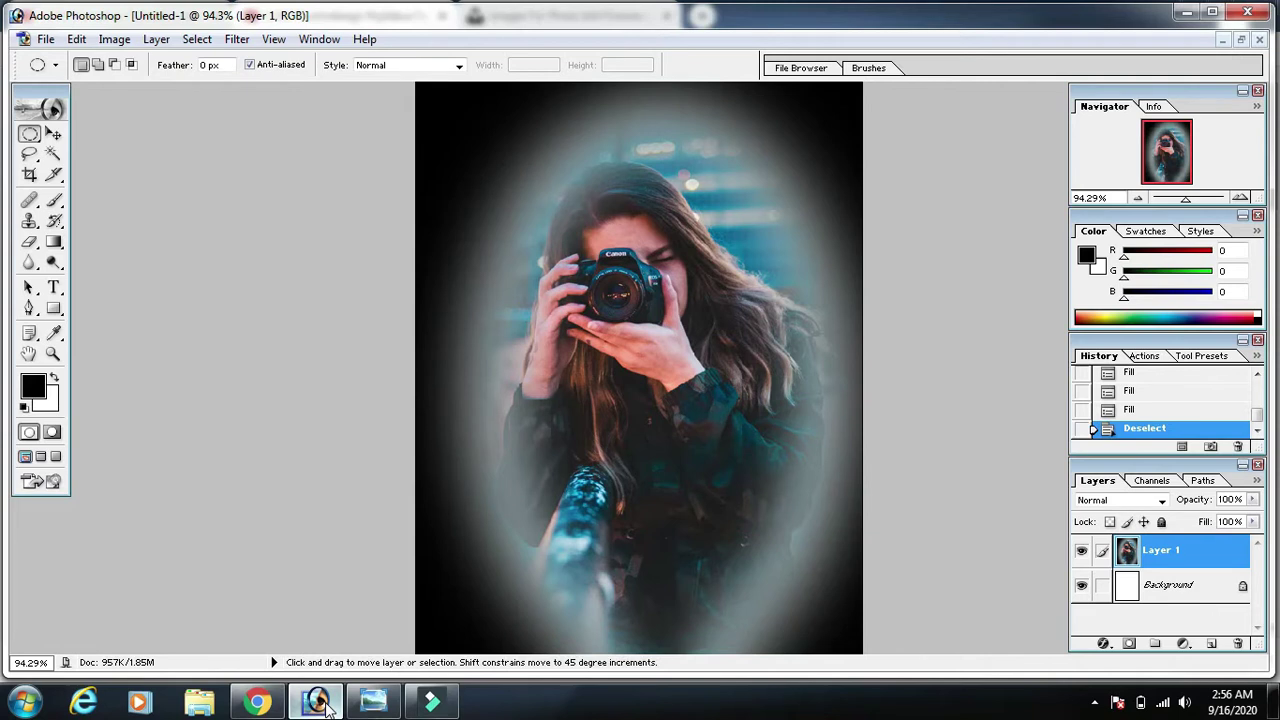
key("ctrl+n")
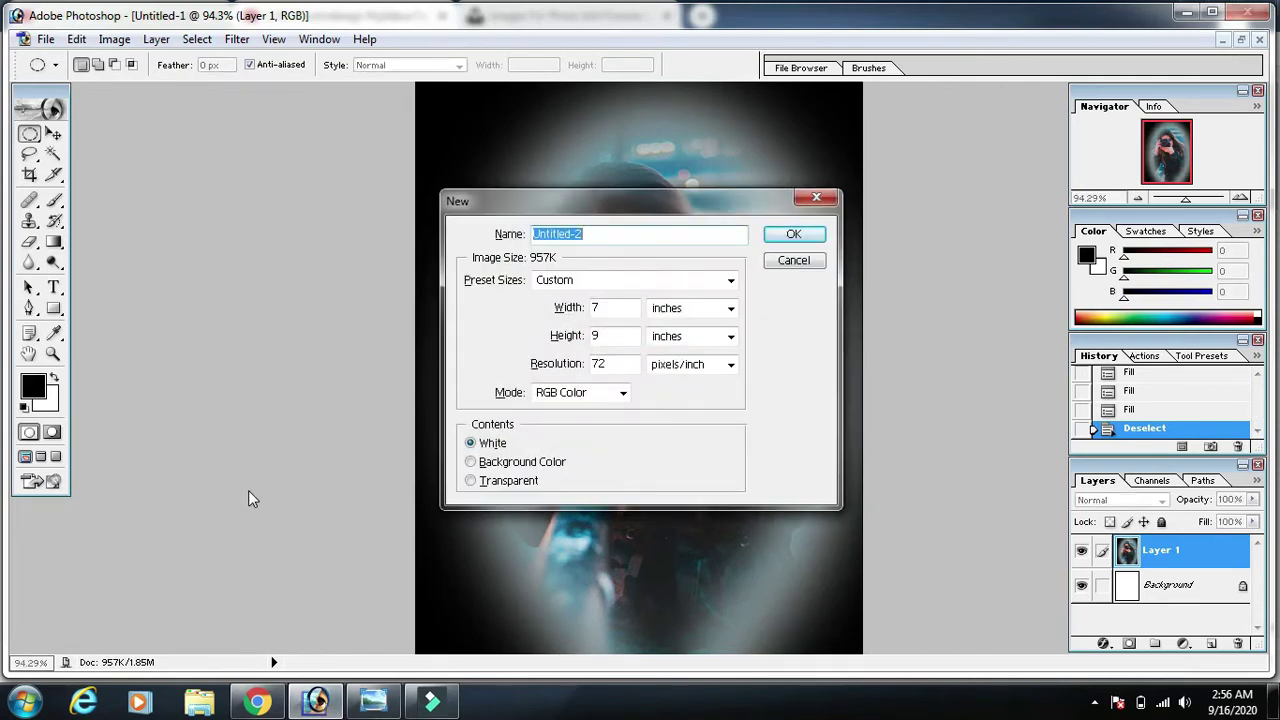
left_click(802, 261)
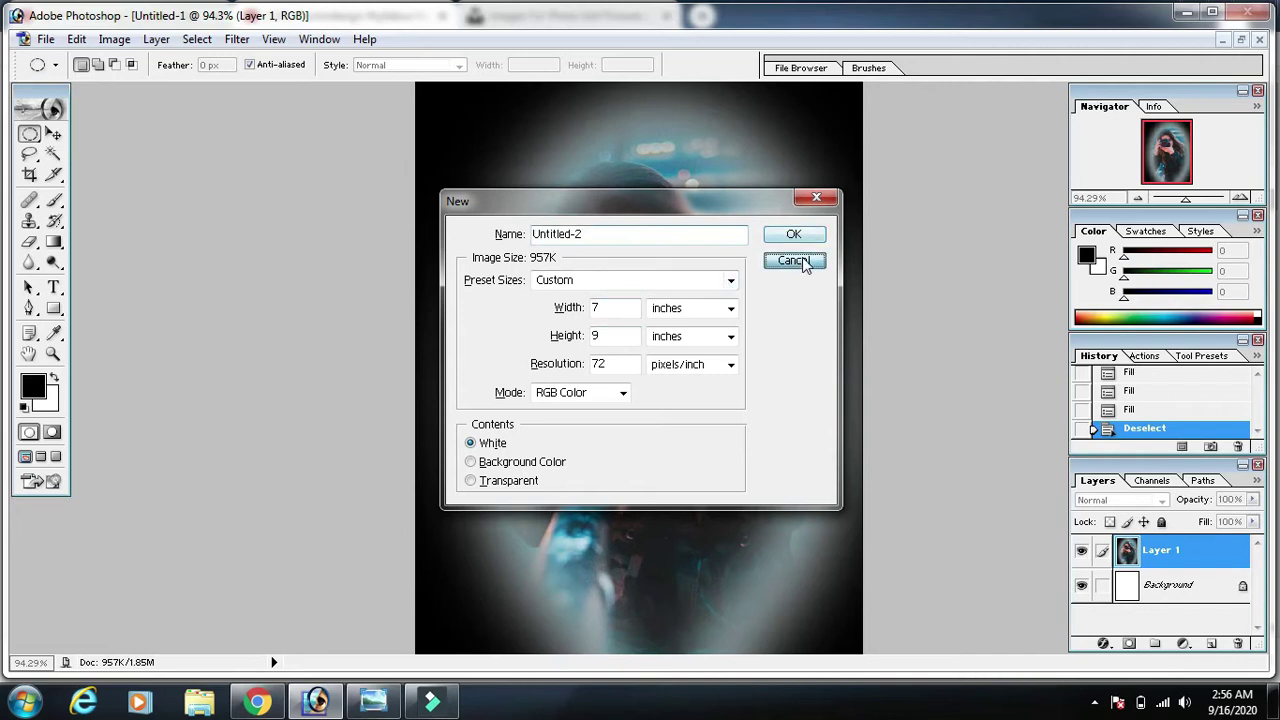
left_click(45, 39)
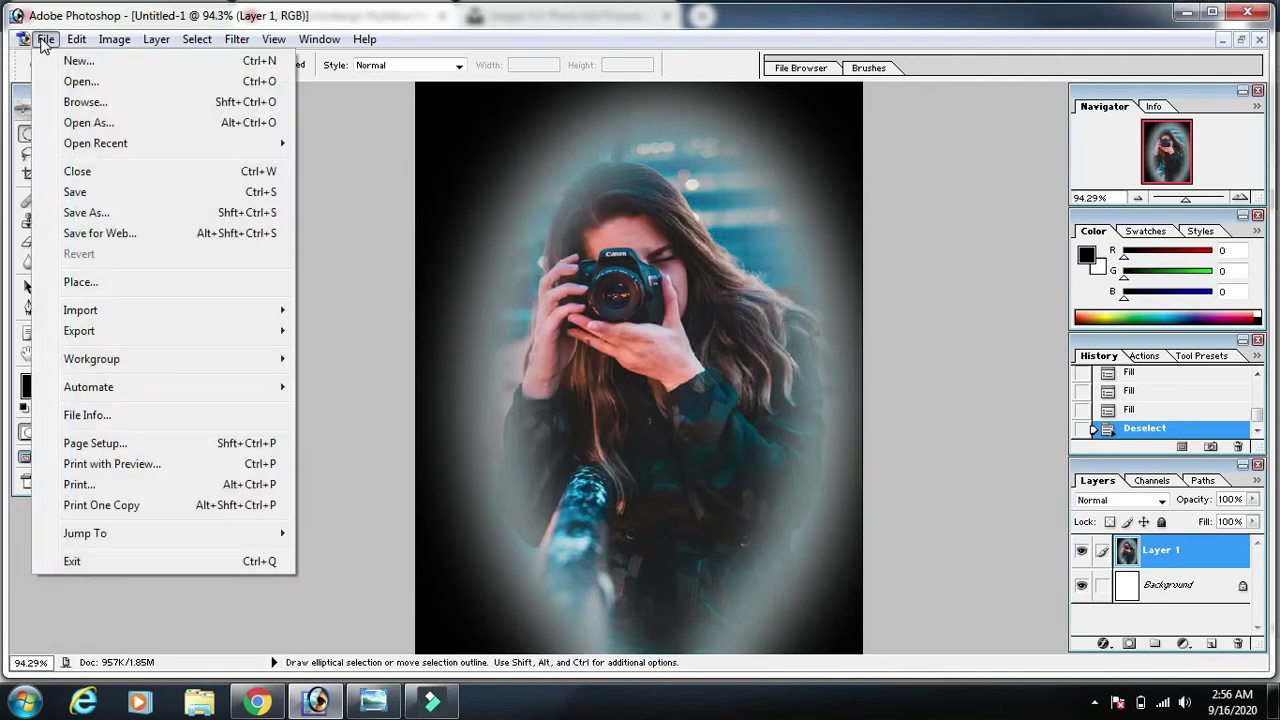
left_click(76, 62)
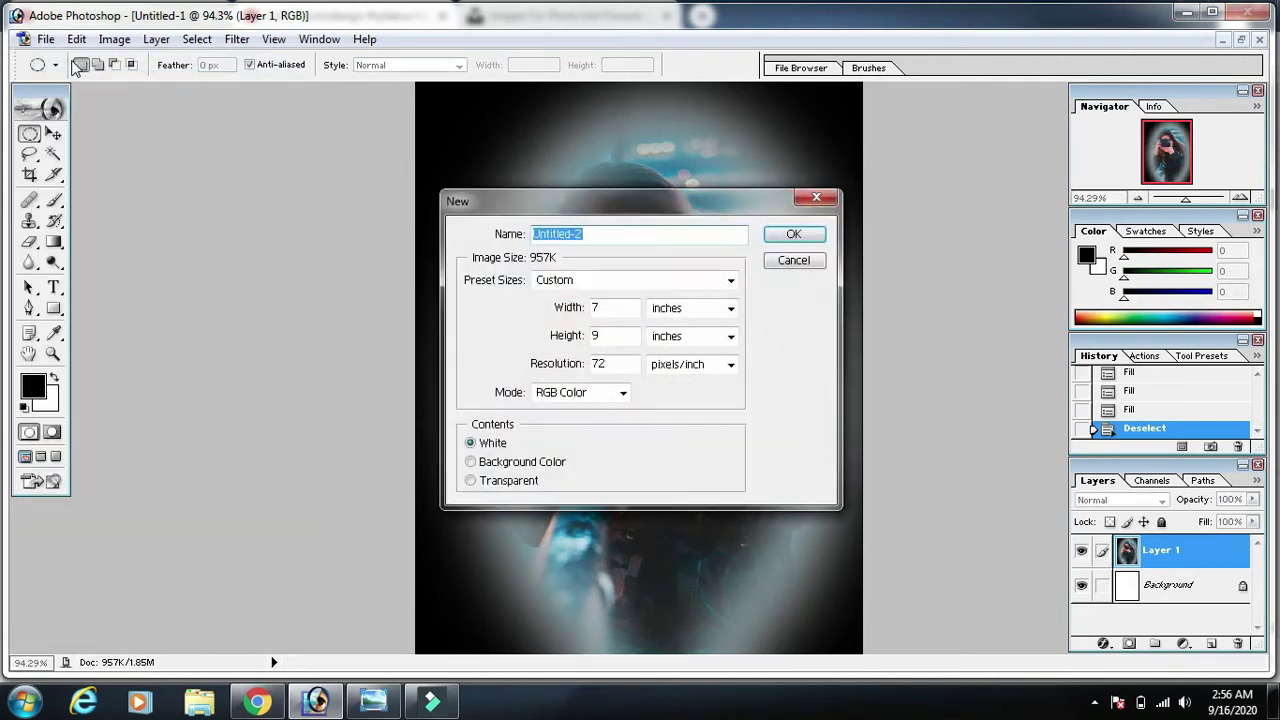
double_click(616, 312)
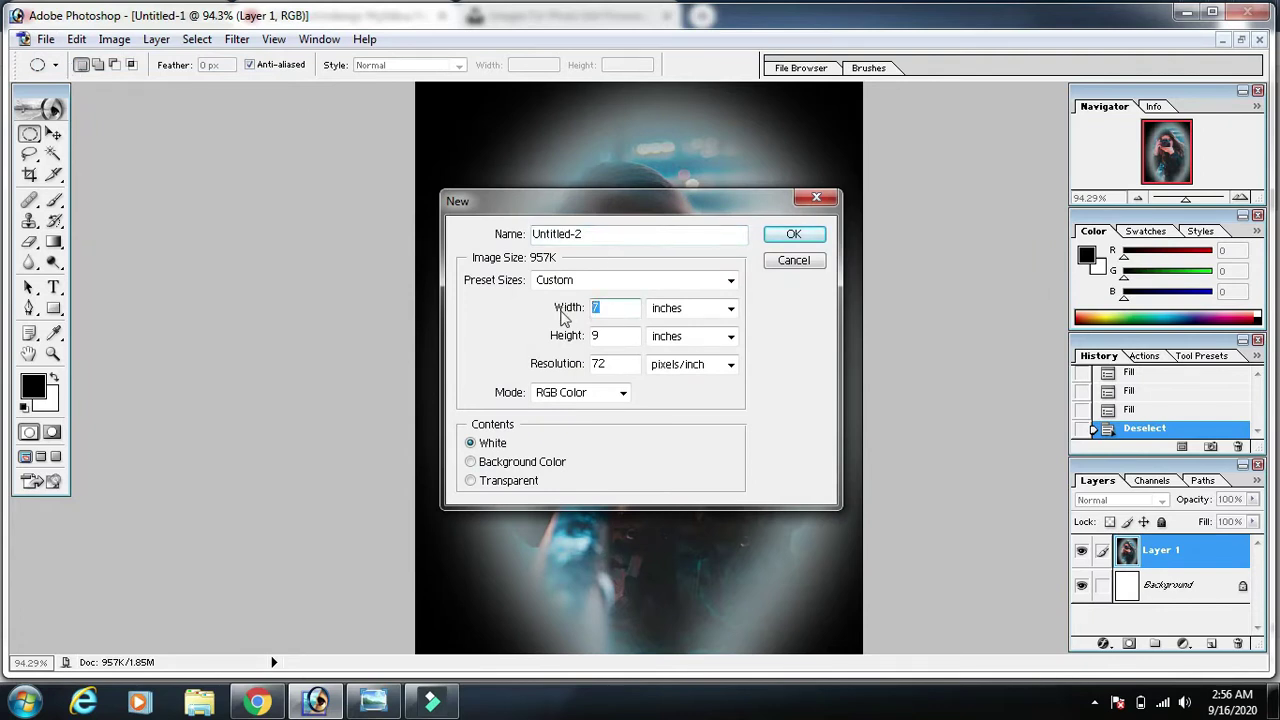
left_click(805, 238)
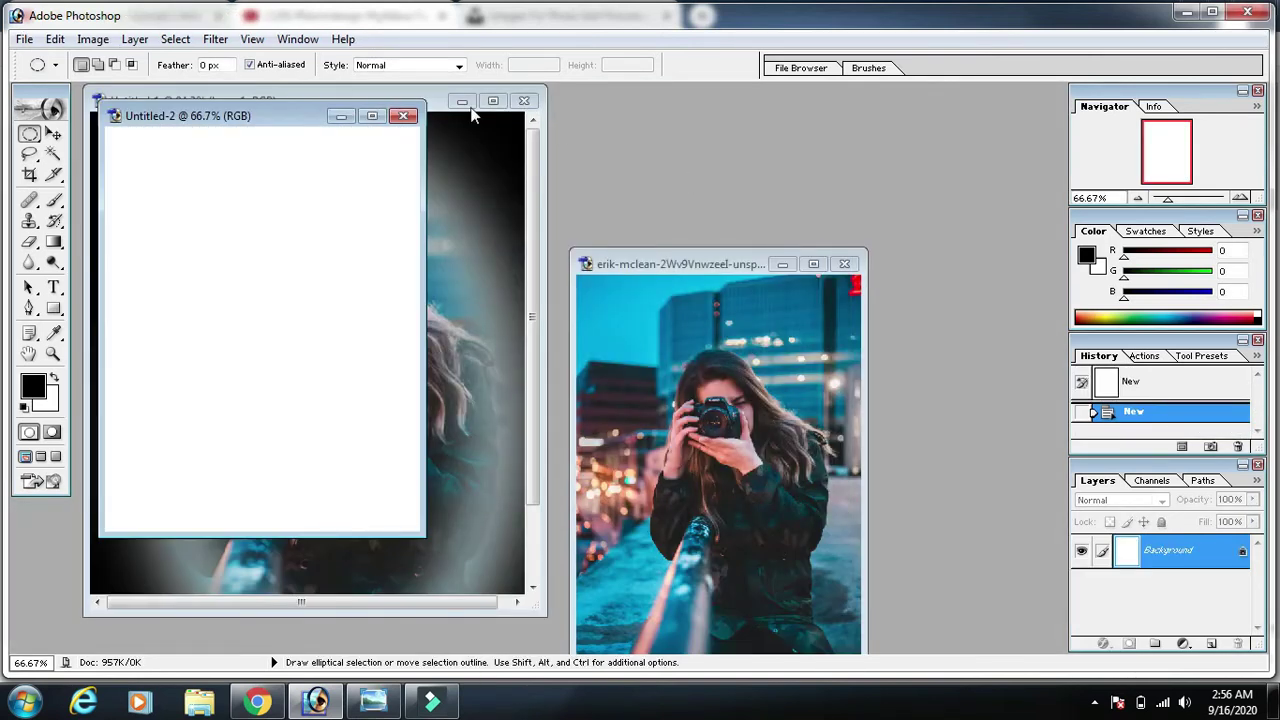
- Close Untitled-1 without saving and the original photo, then maximize Untitled-2
left_click(526, 105)
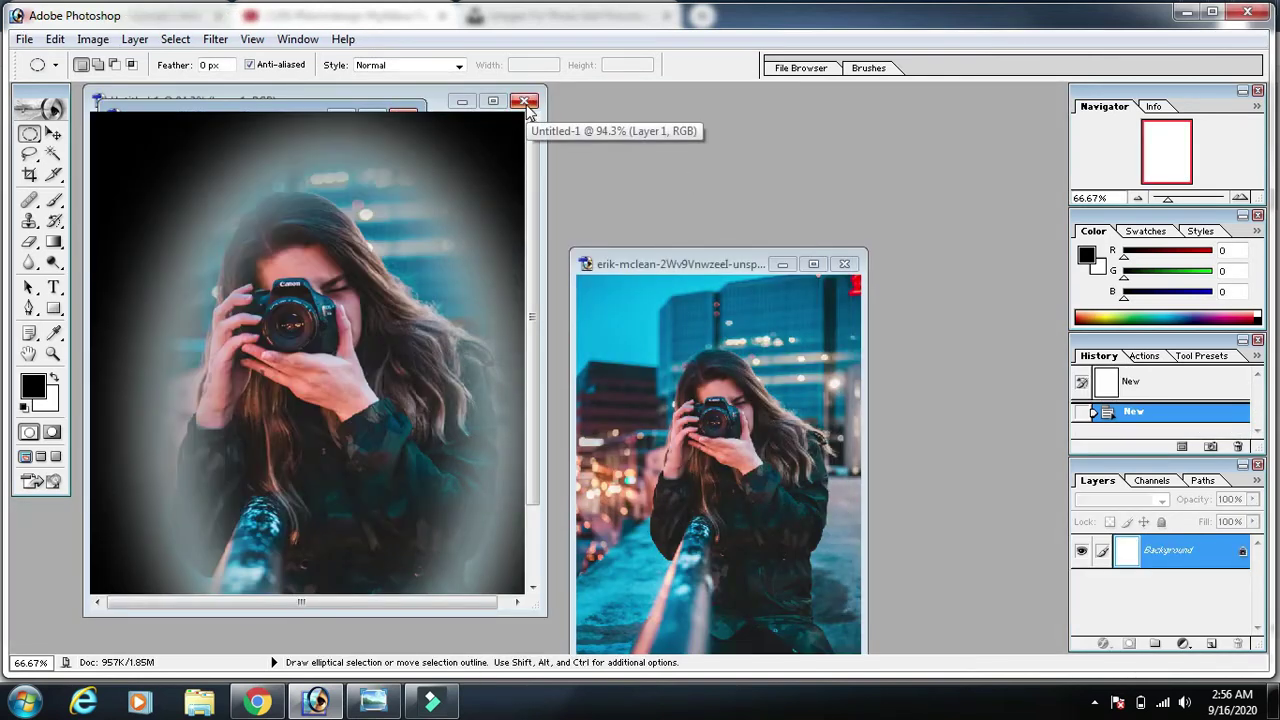
left_click(641, 278)
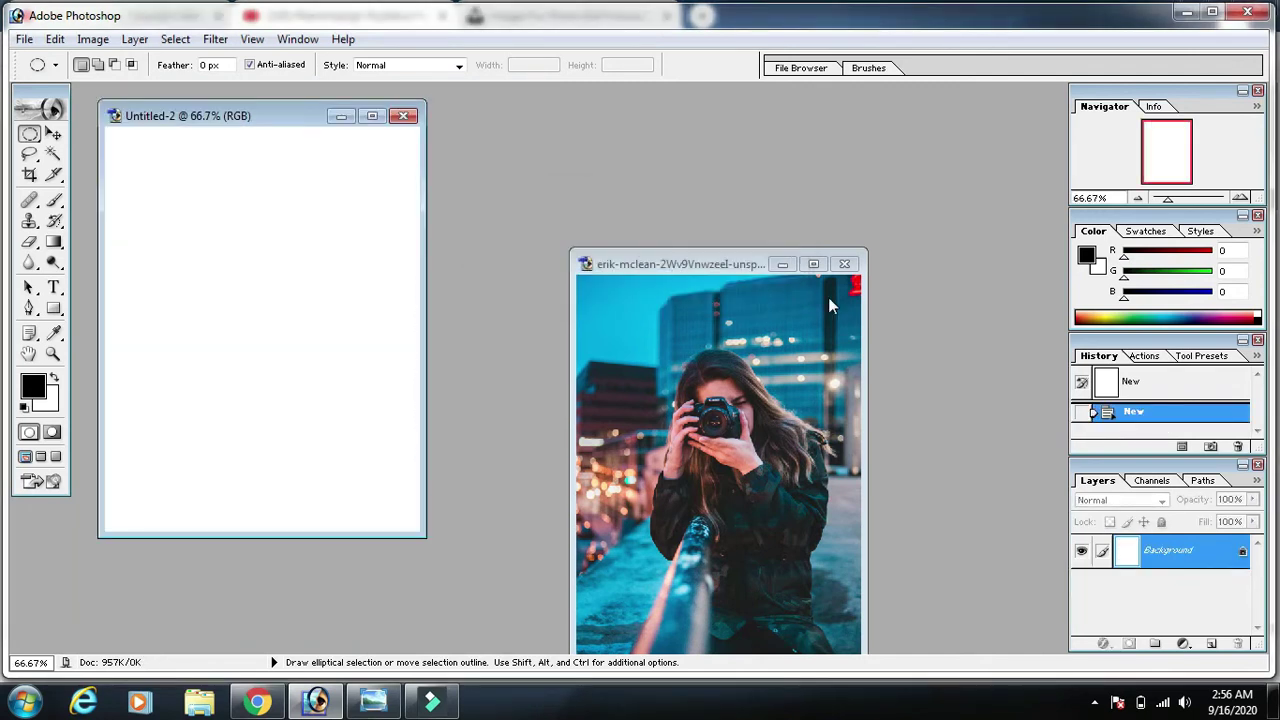
left_click(843, 264)
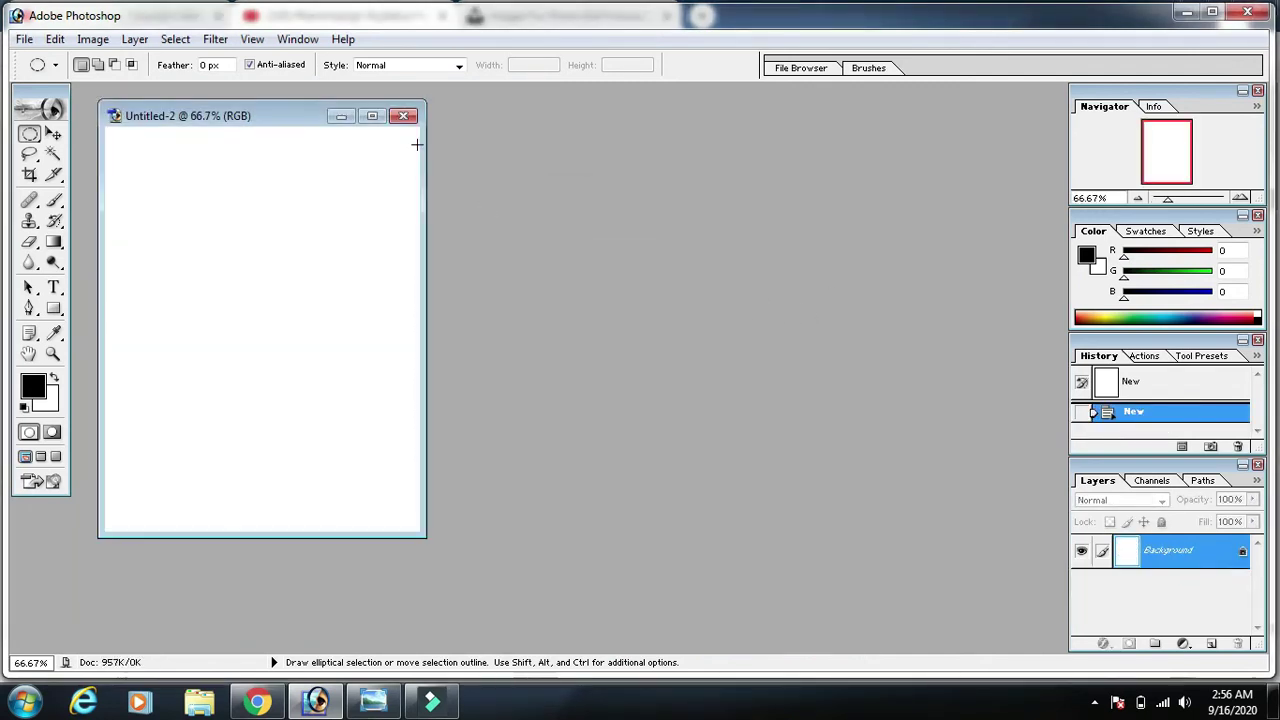
left_click(372, 116)
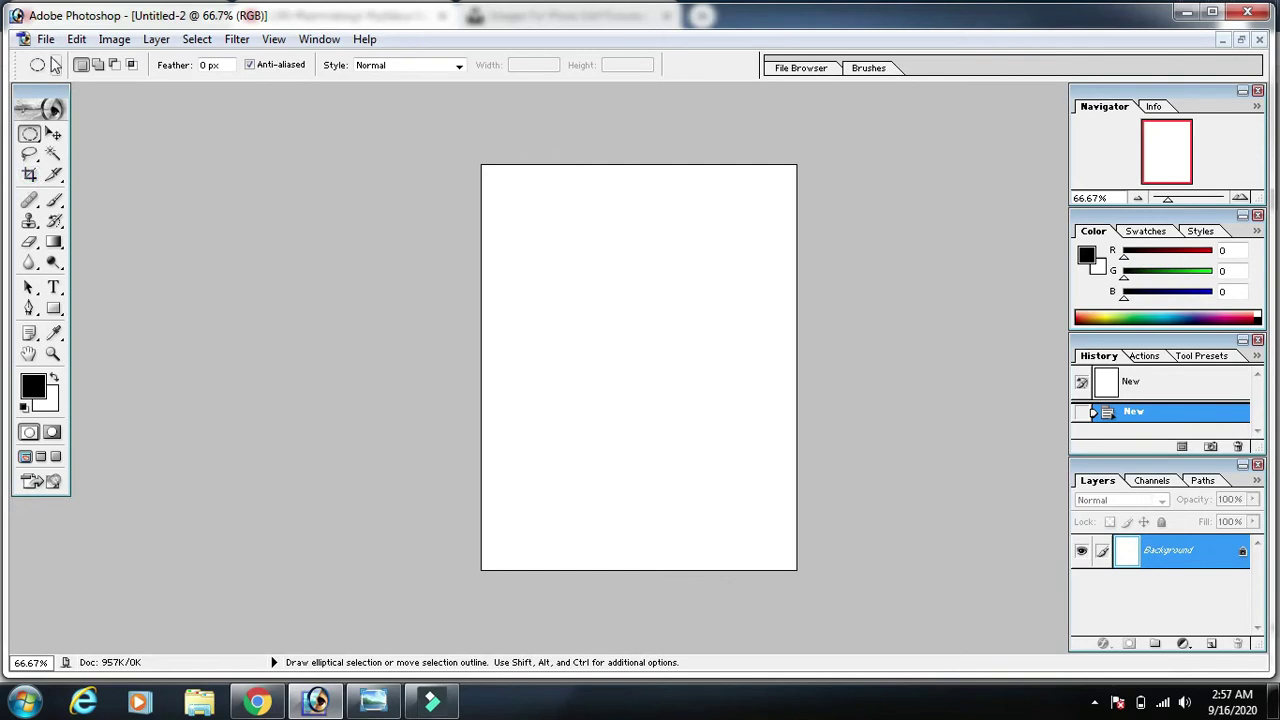
left_click(47, 42)
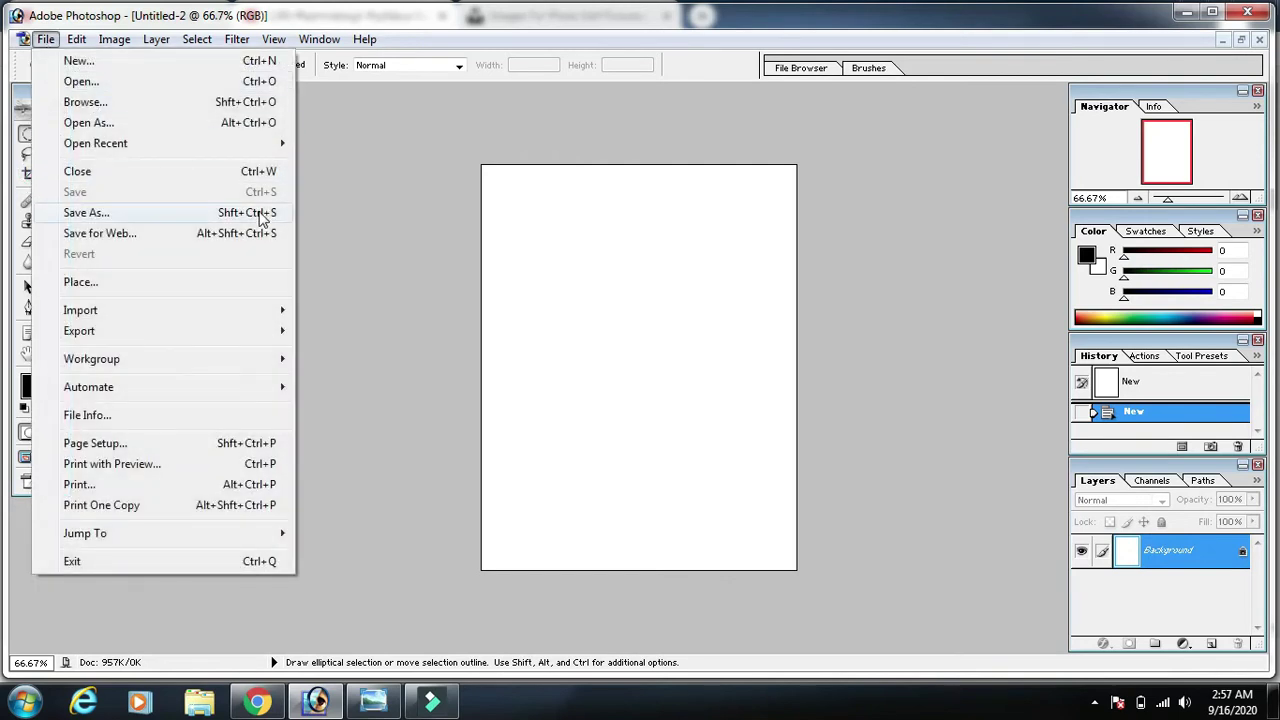
left_click(414, 260)
double_click(414, 262)
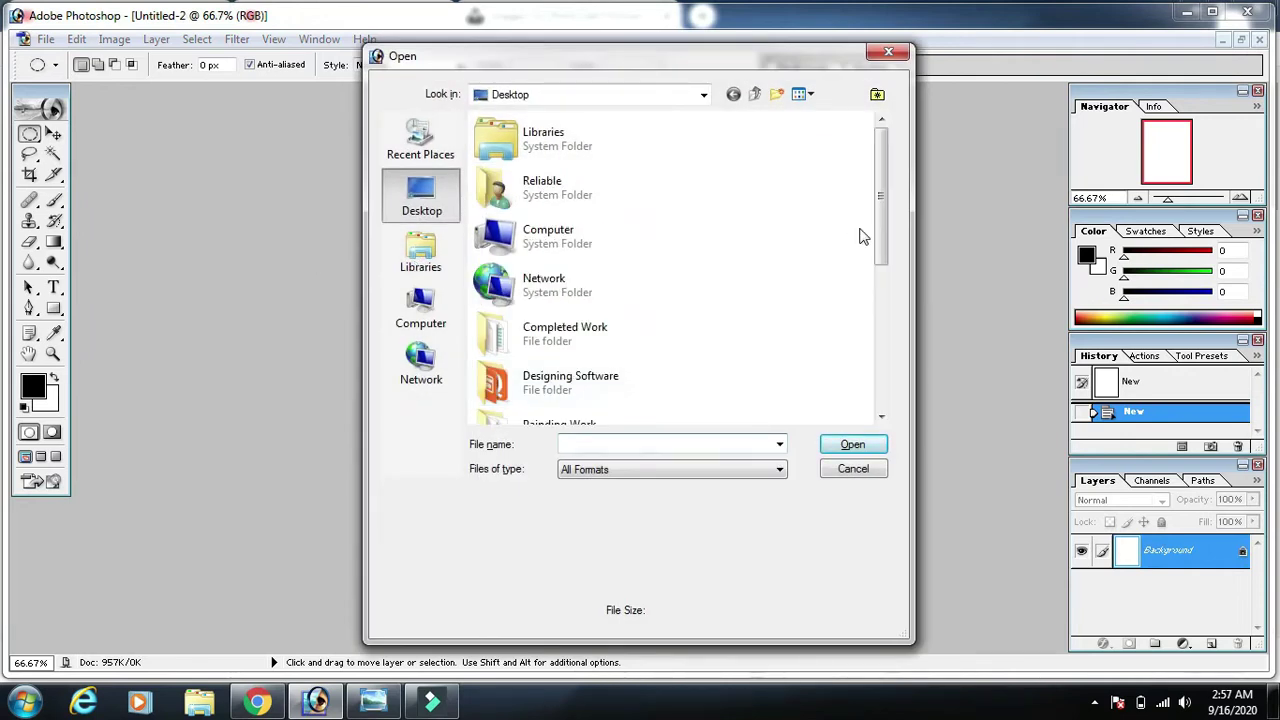
left_click(876, 258)
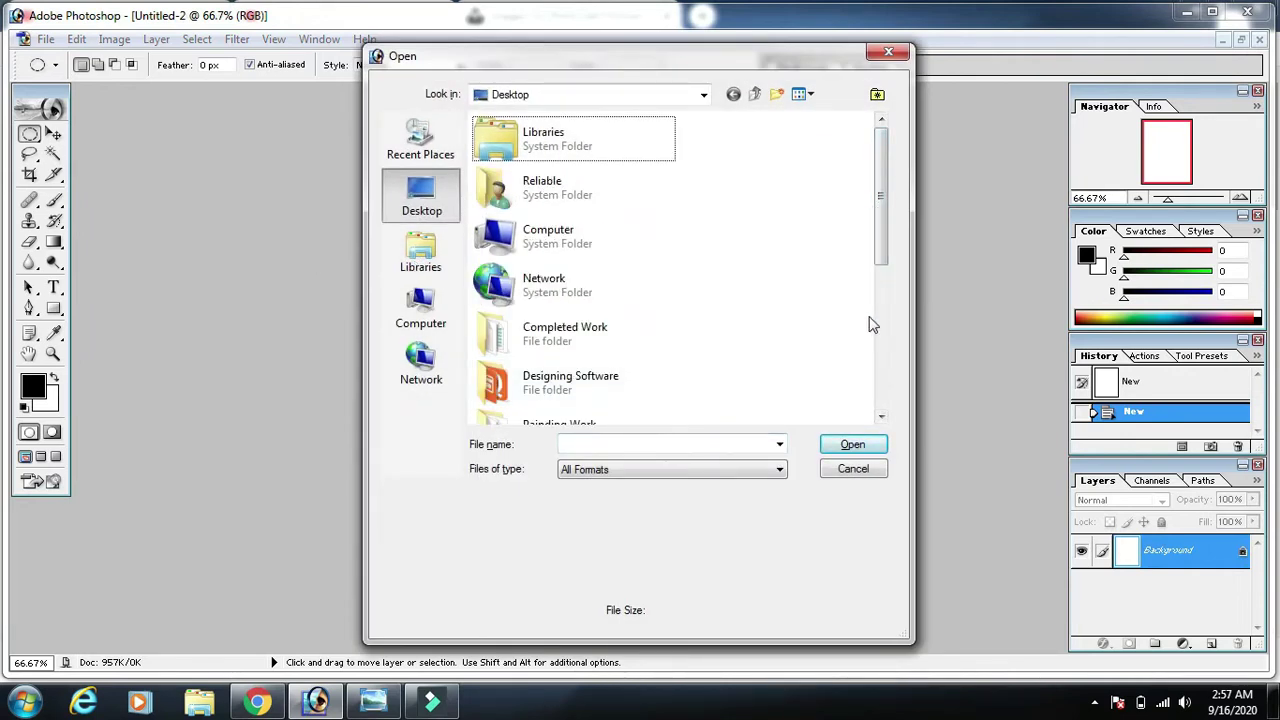
left_click(876, 374)
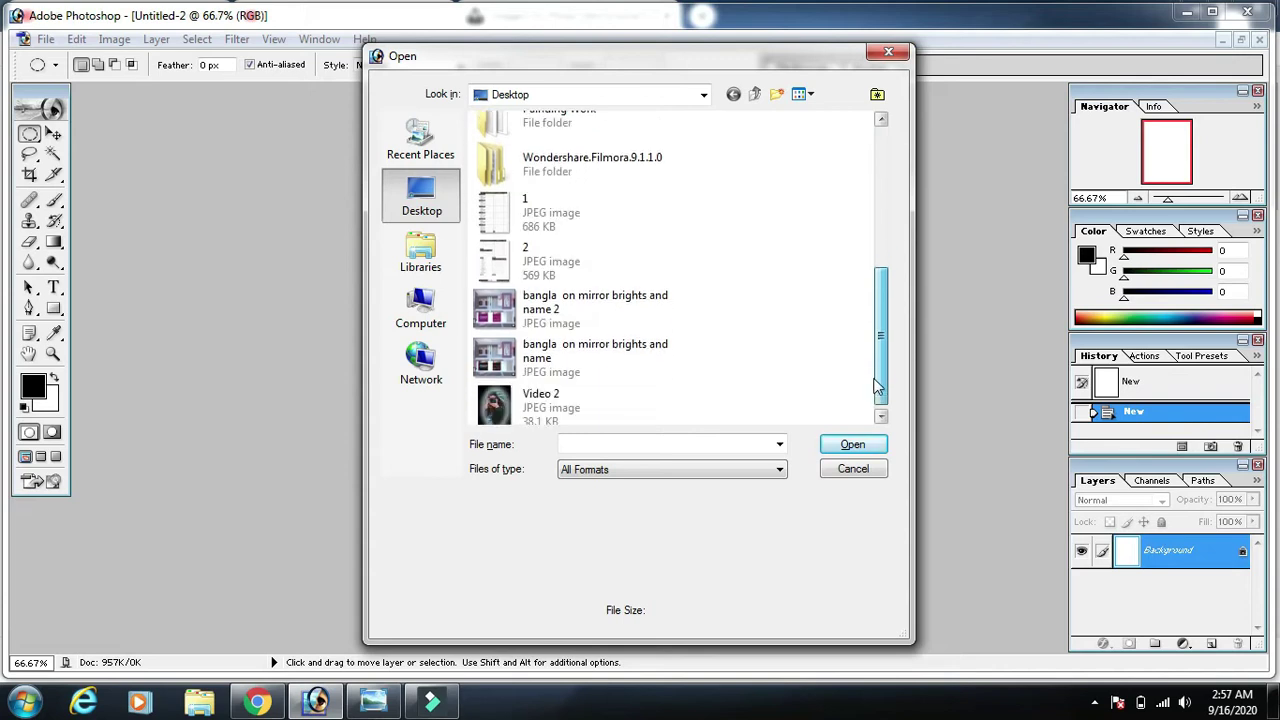
left_click(834, 468)
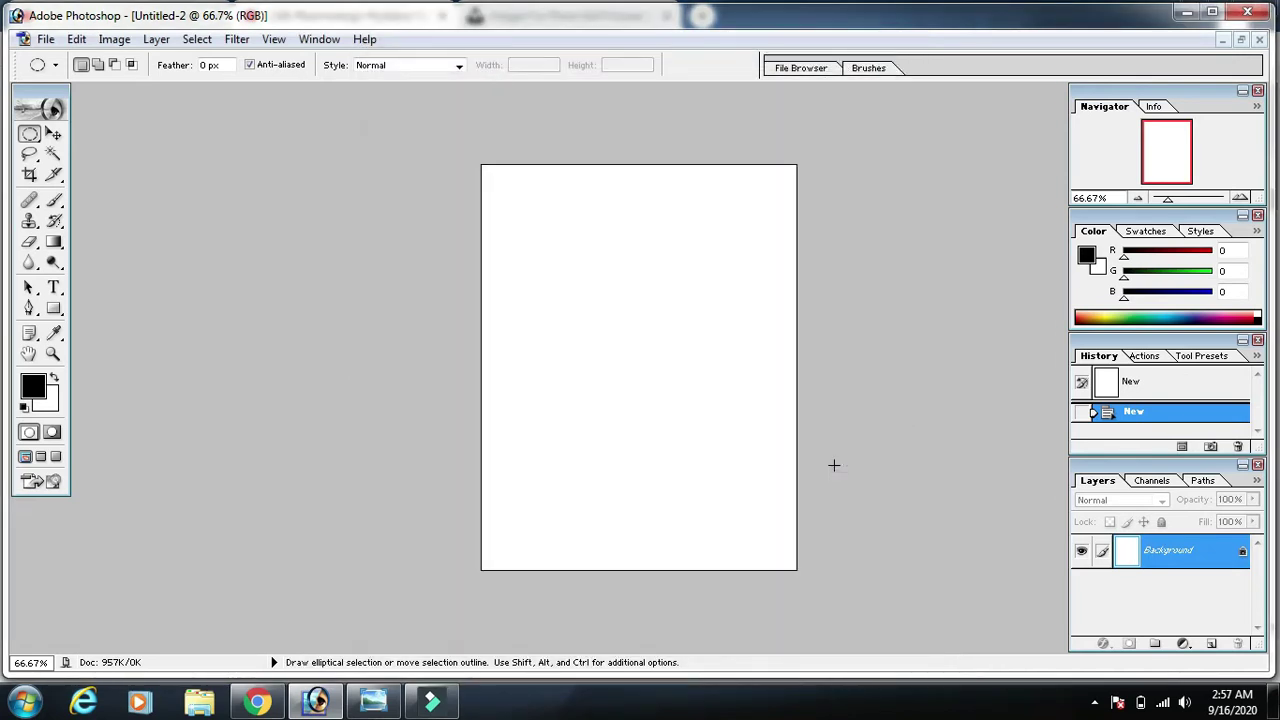
- In a new Chrome tab, Google search for 'free images website'
left_click(252, 710)
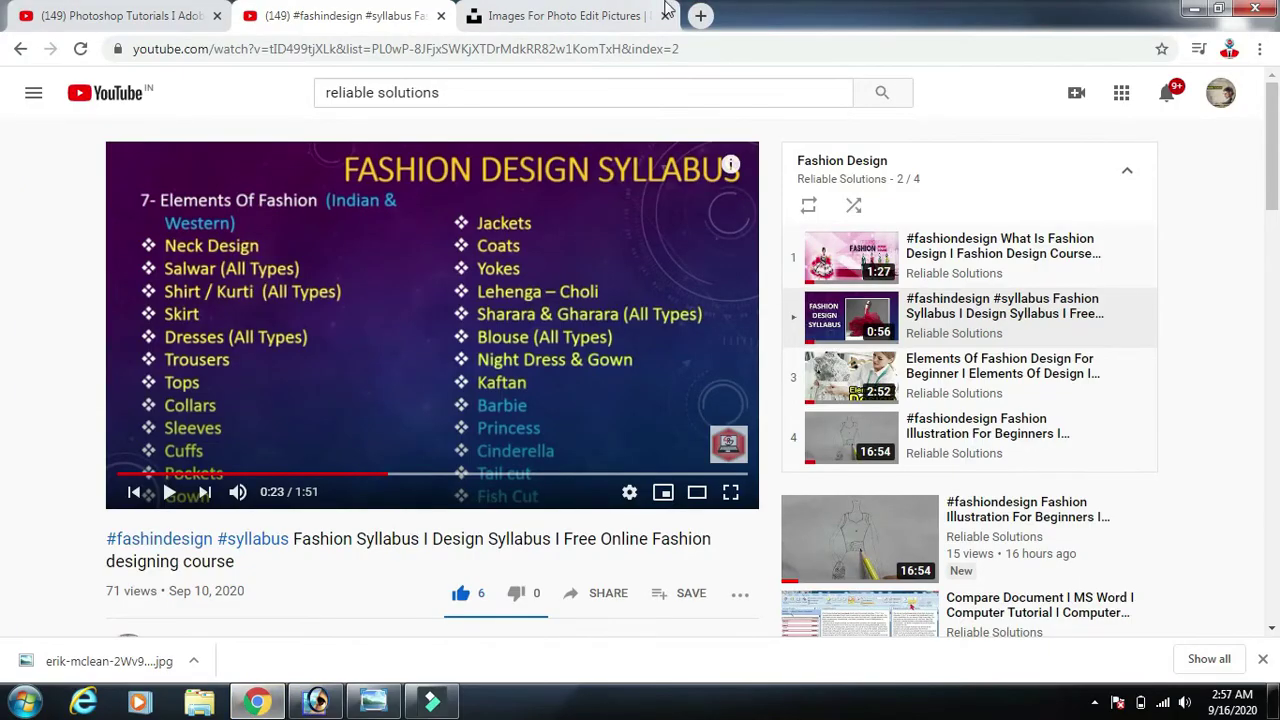
left_click(604, 16)
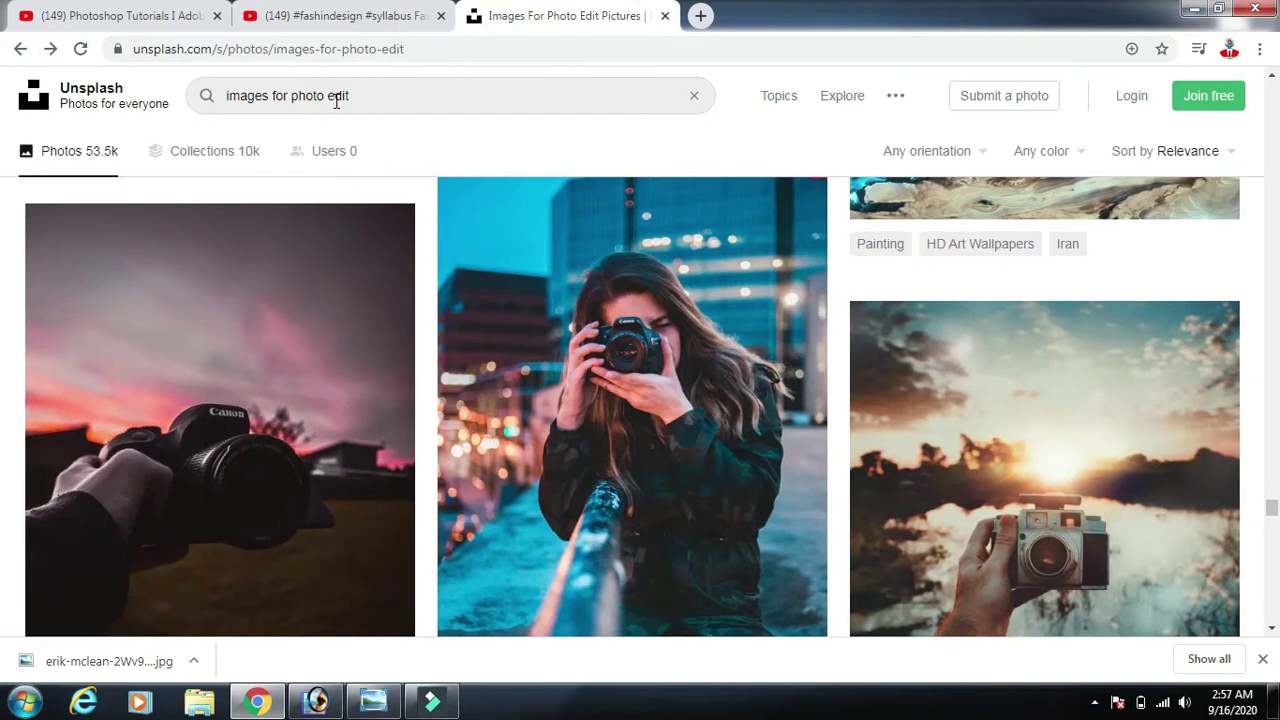
left_click(700, 16)
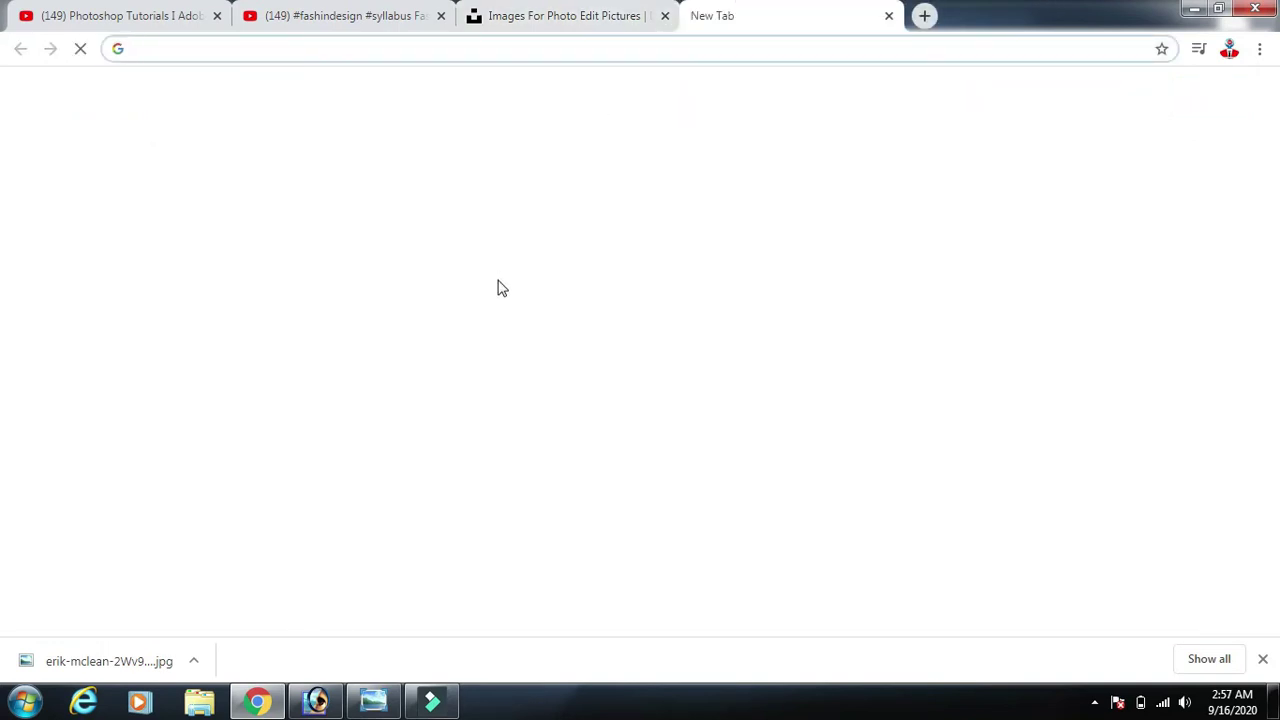
left_click(434, 364)
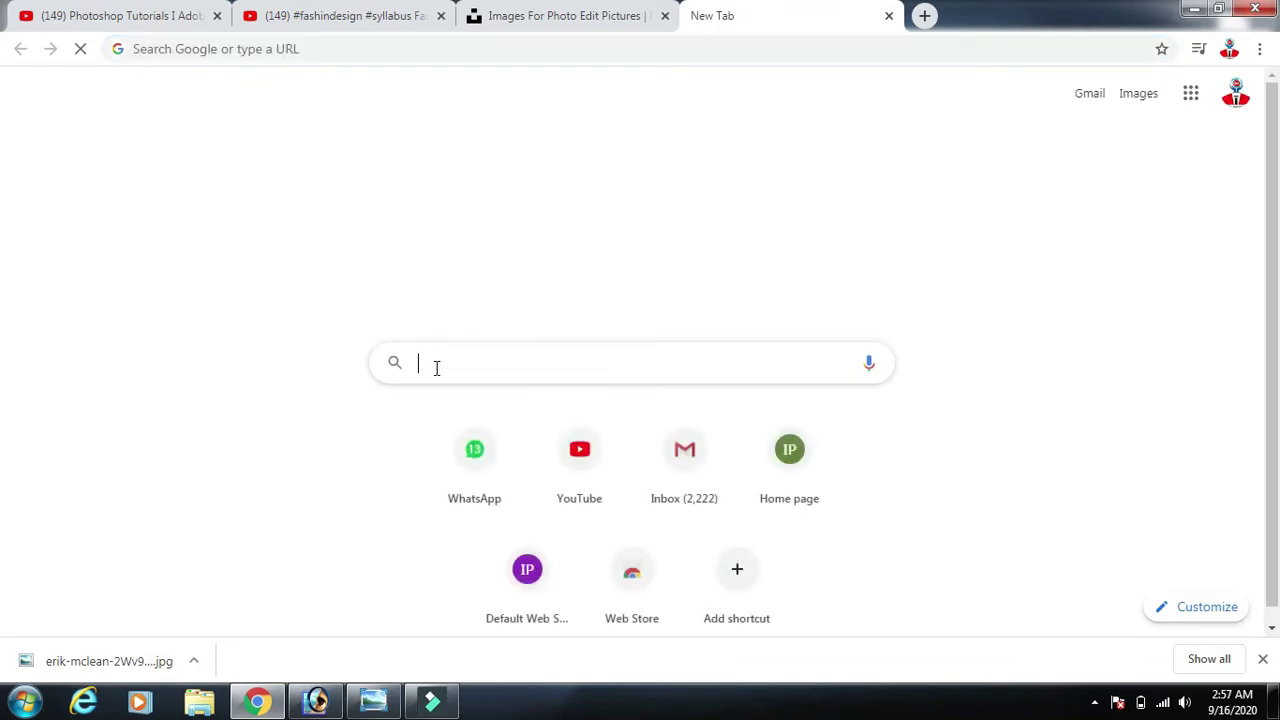
type("fr")
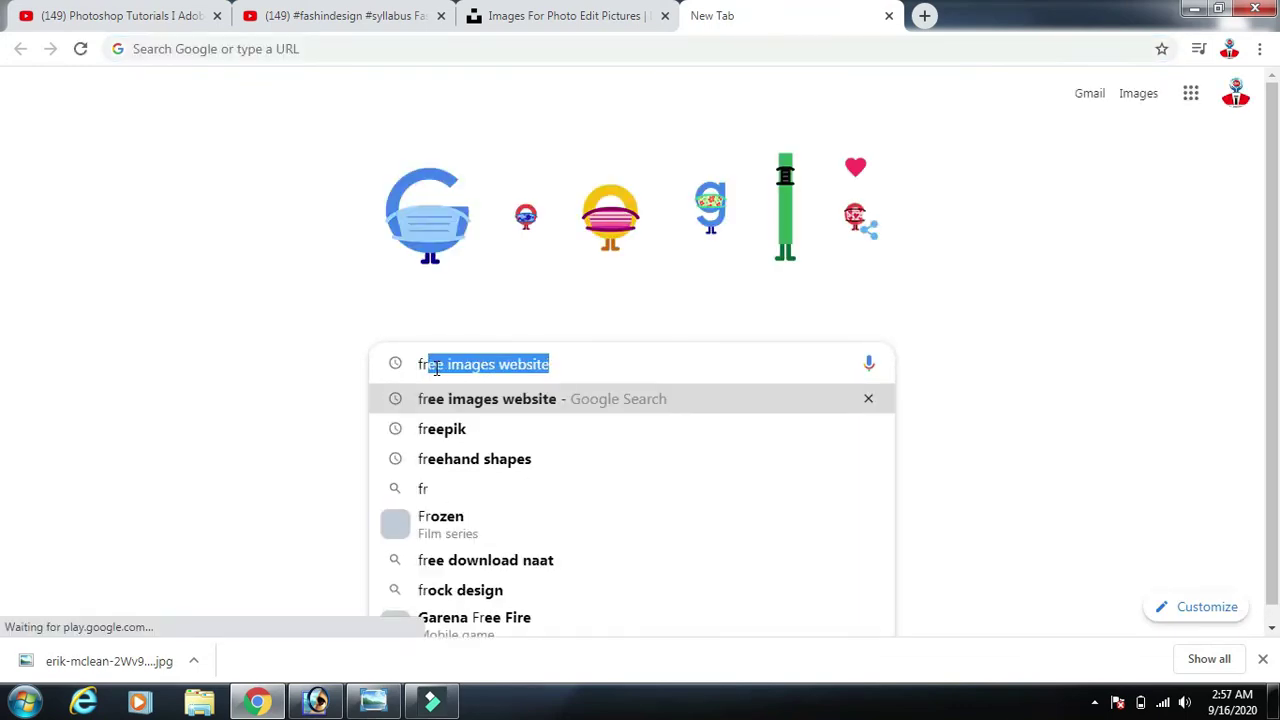
key("Return")
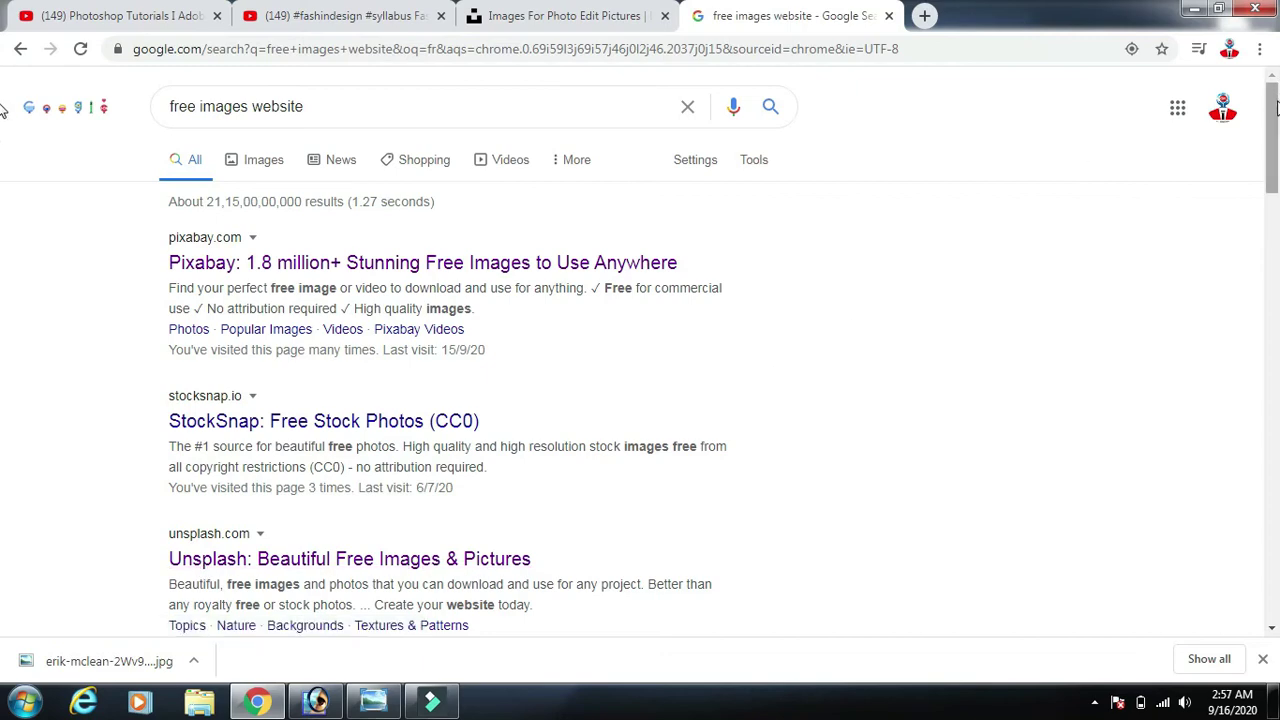
mouse_move(1272, 125)
left_mouse_down()
mouse_move(1248, 315)
mouse_move(1220, 62)
left_mouse_up()
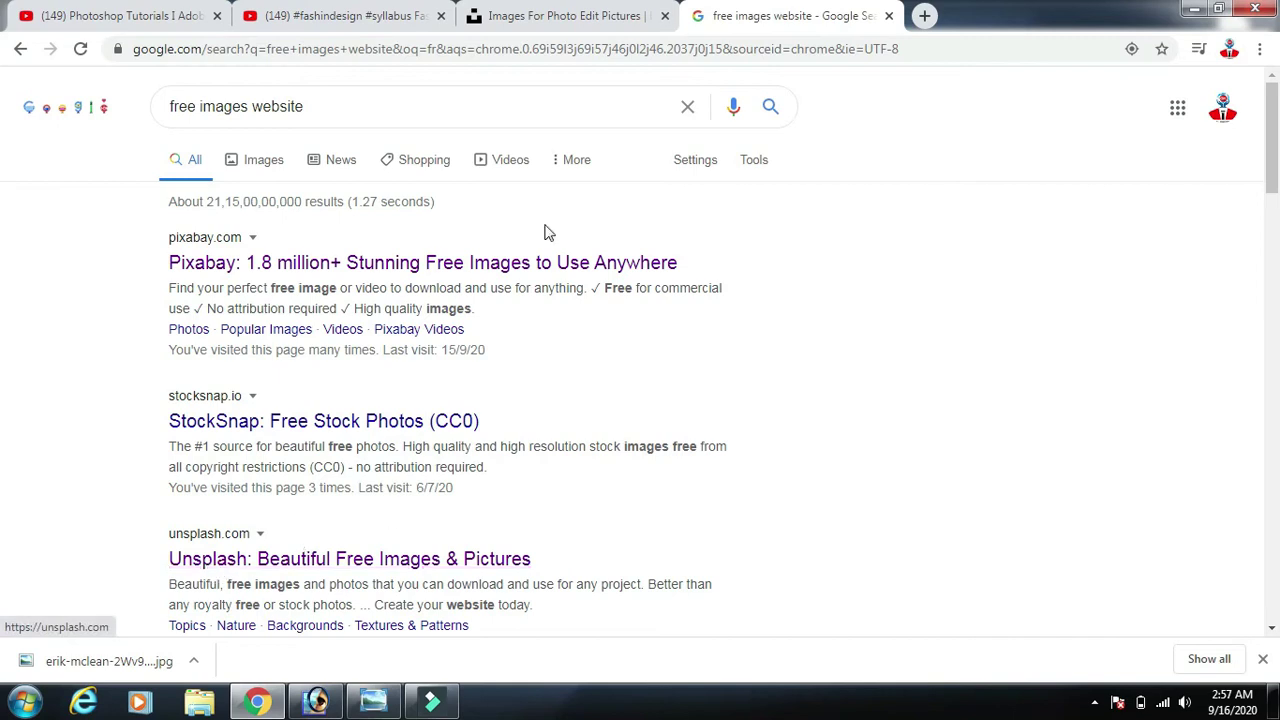
- Open the Unsplash photo of the woman with a camera, then return to Photoshop
left_click(570, 22)
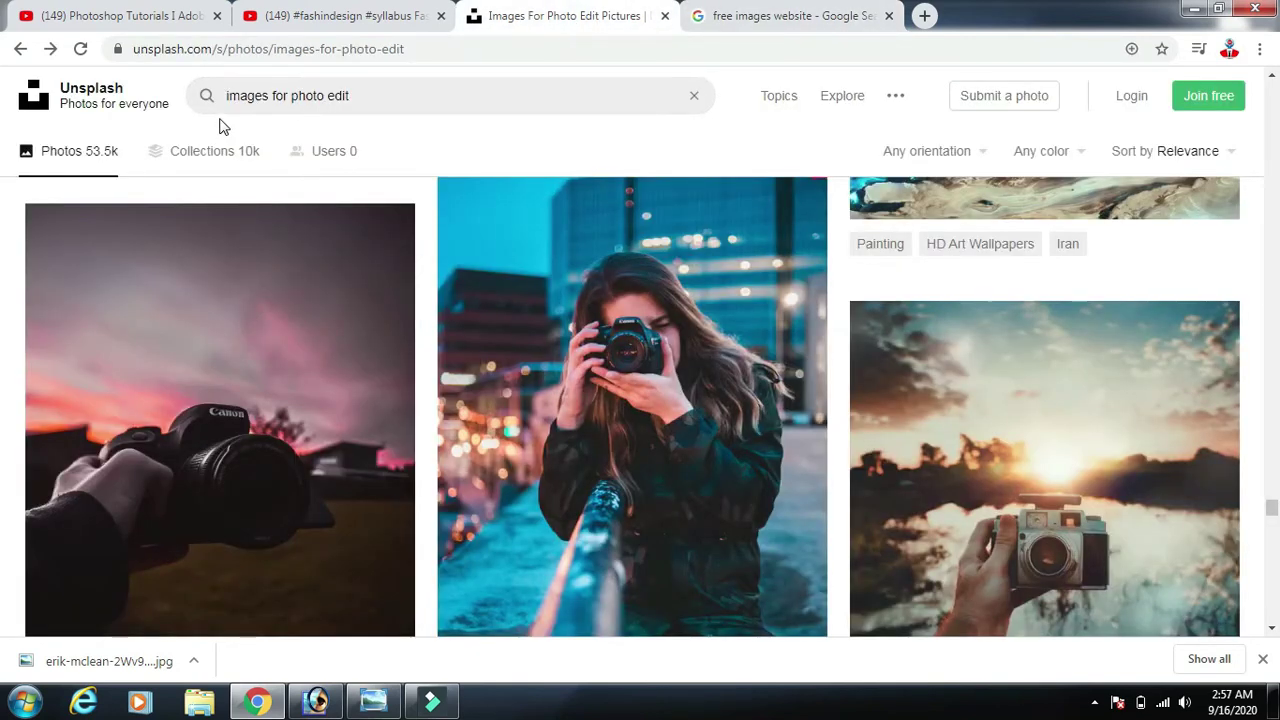
mouse_move(632, 406)
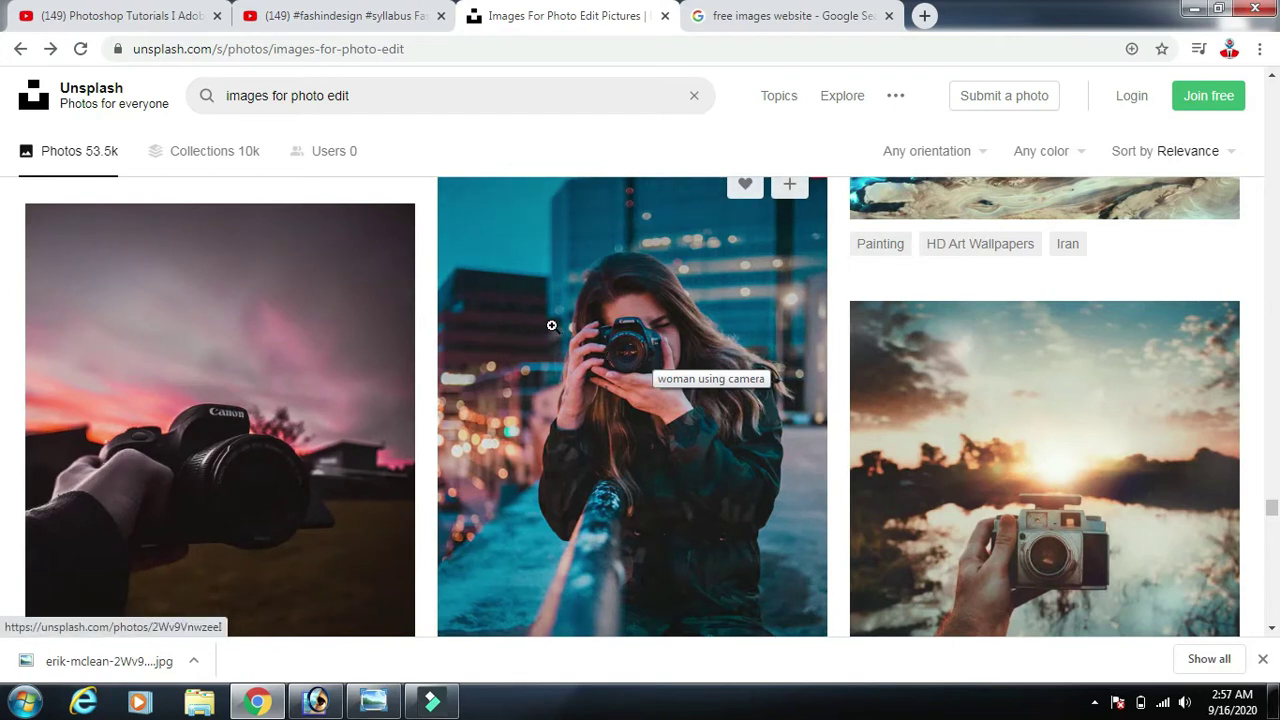
left_click(562, 326)
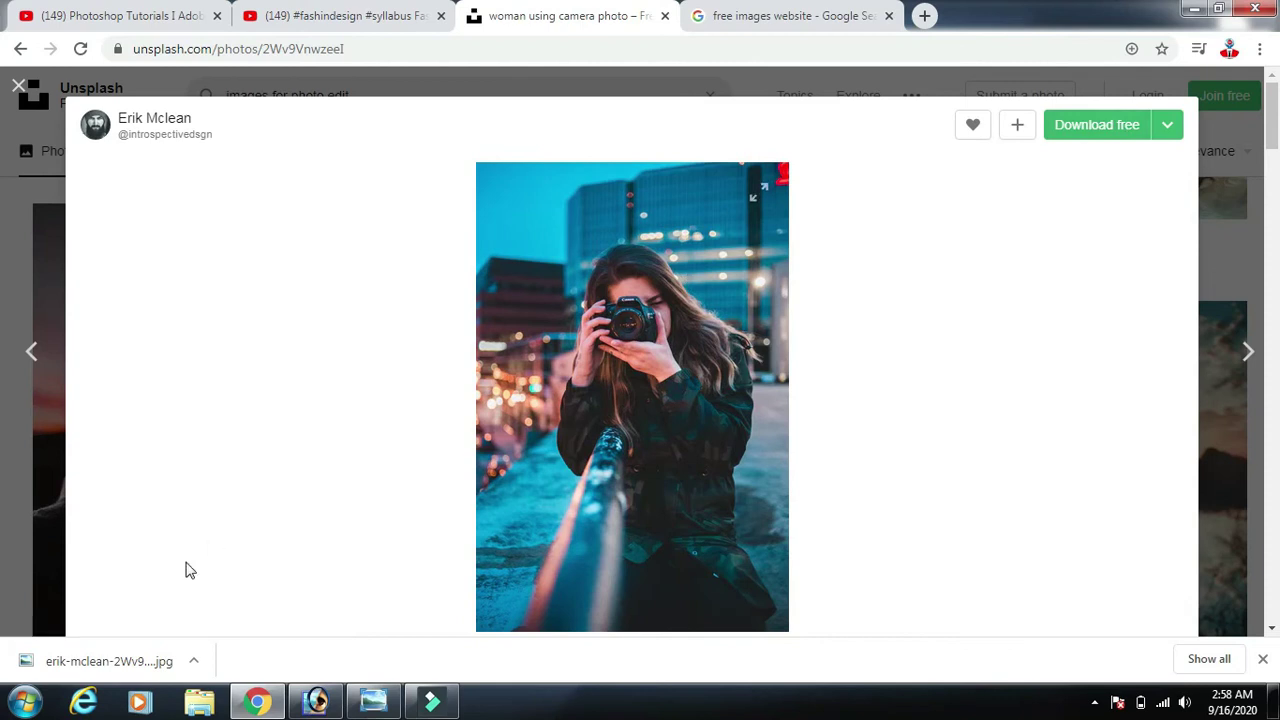
left_click(316, 701)
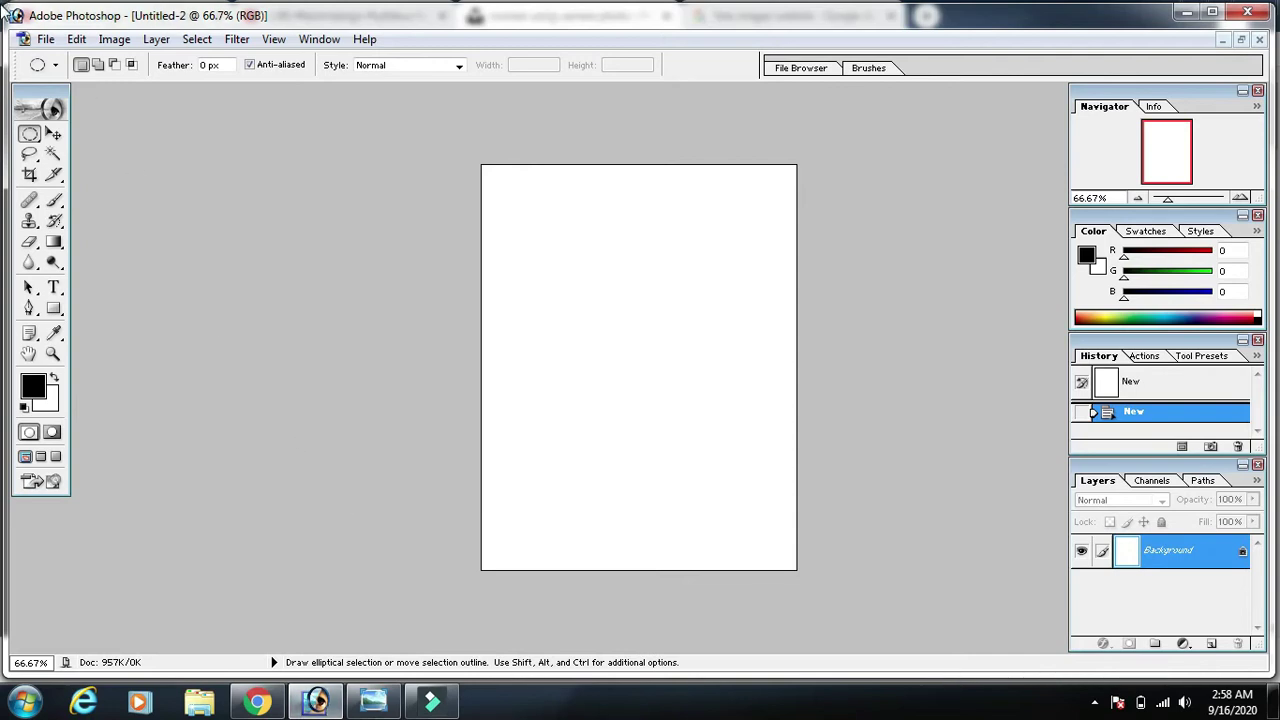
- Open erik-mclean-2Wv9Vnwzeel-unsplash from the user's Downloads folder
left_click(45, 39)
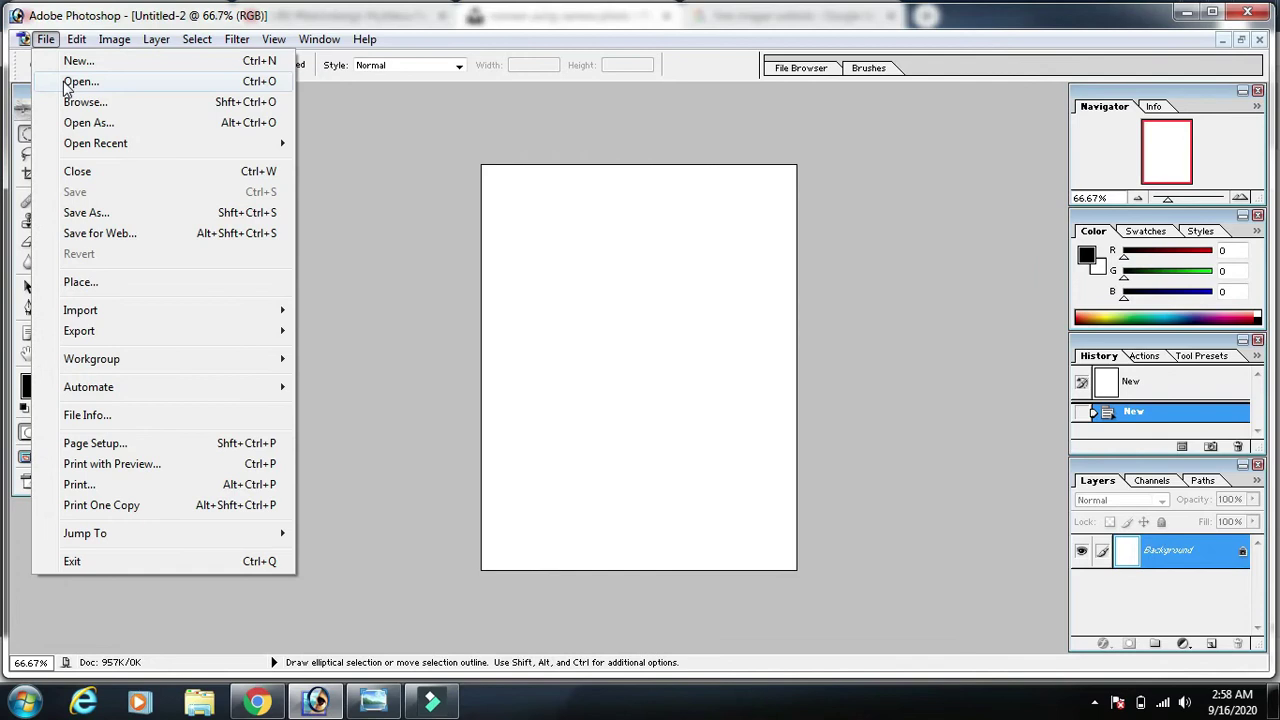
left_click(66, 84)
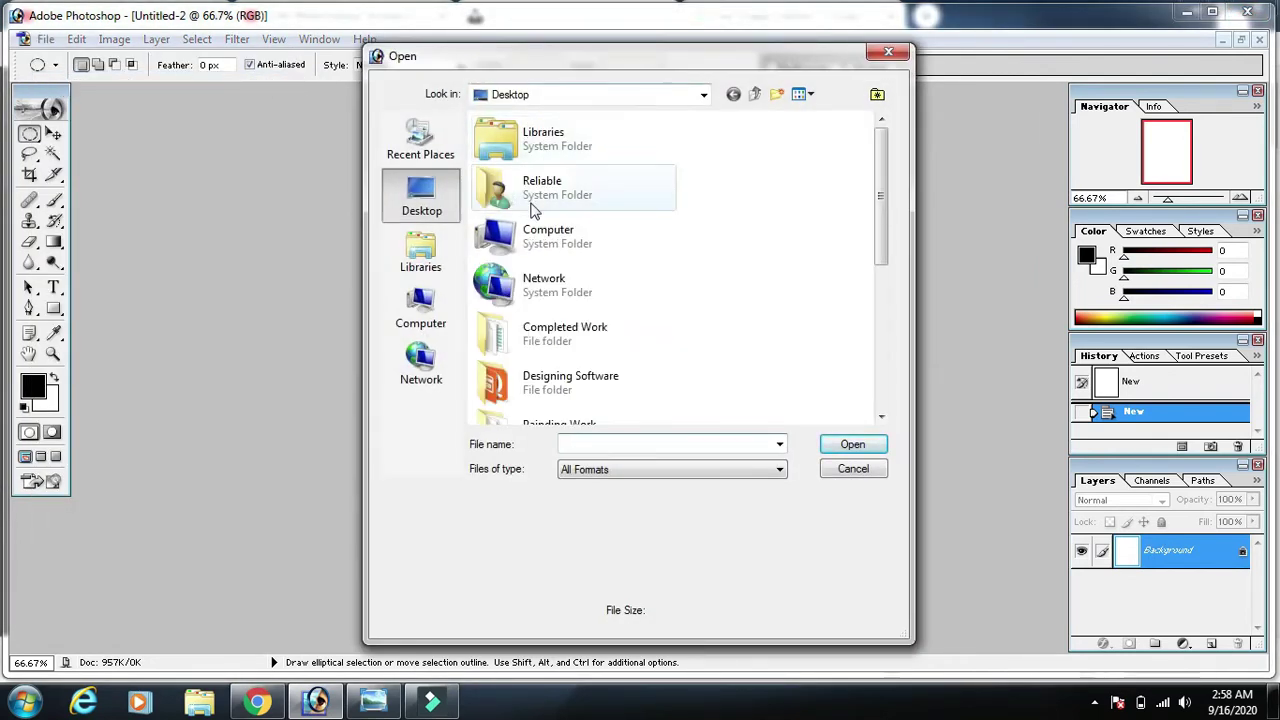
double_click(532, 244)
double_click(577, 172)
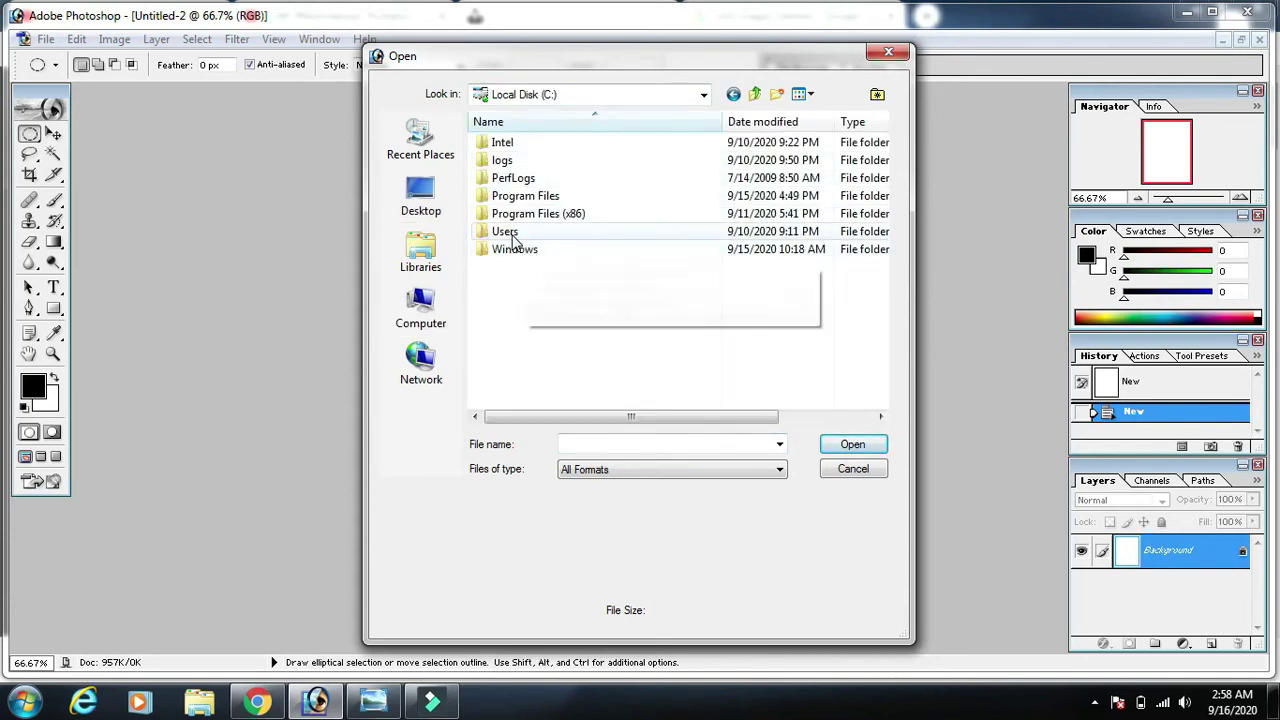
double_click(512, 236)
left_click(516, 166)
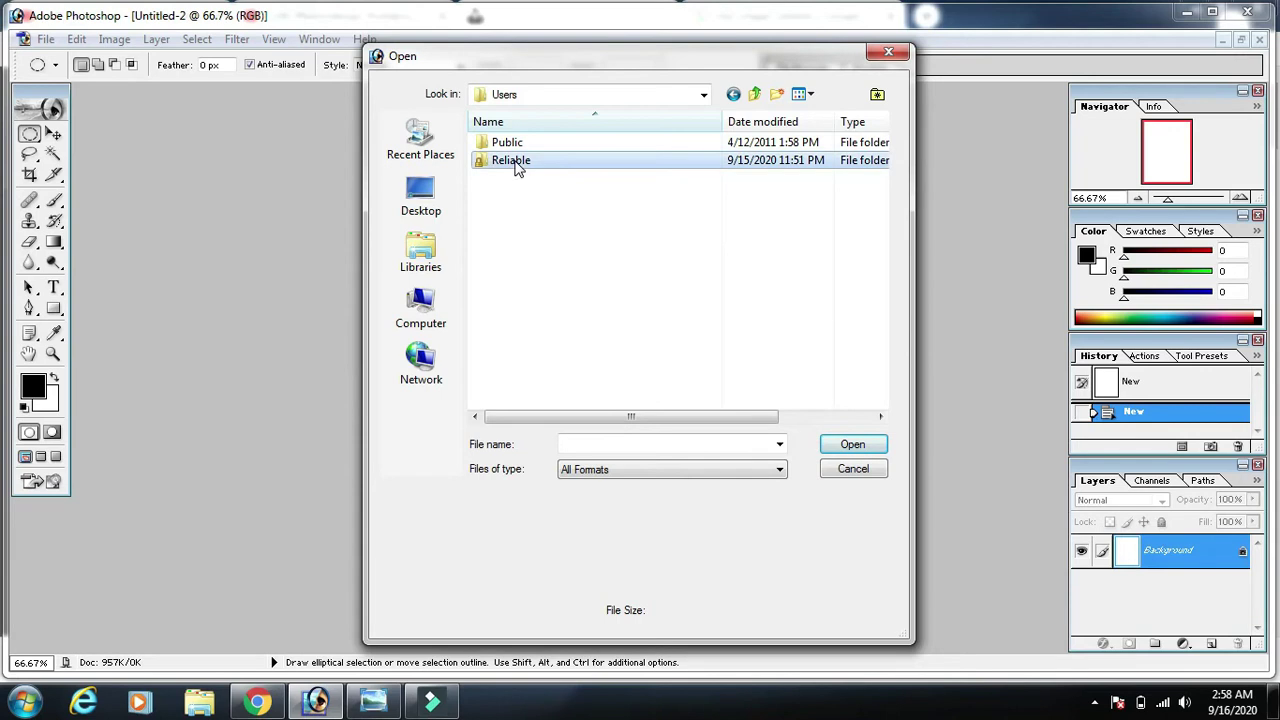
double_click(516, 166)
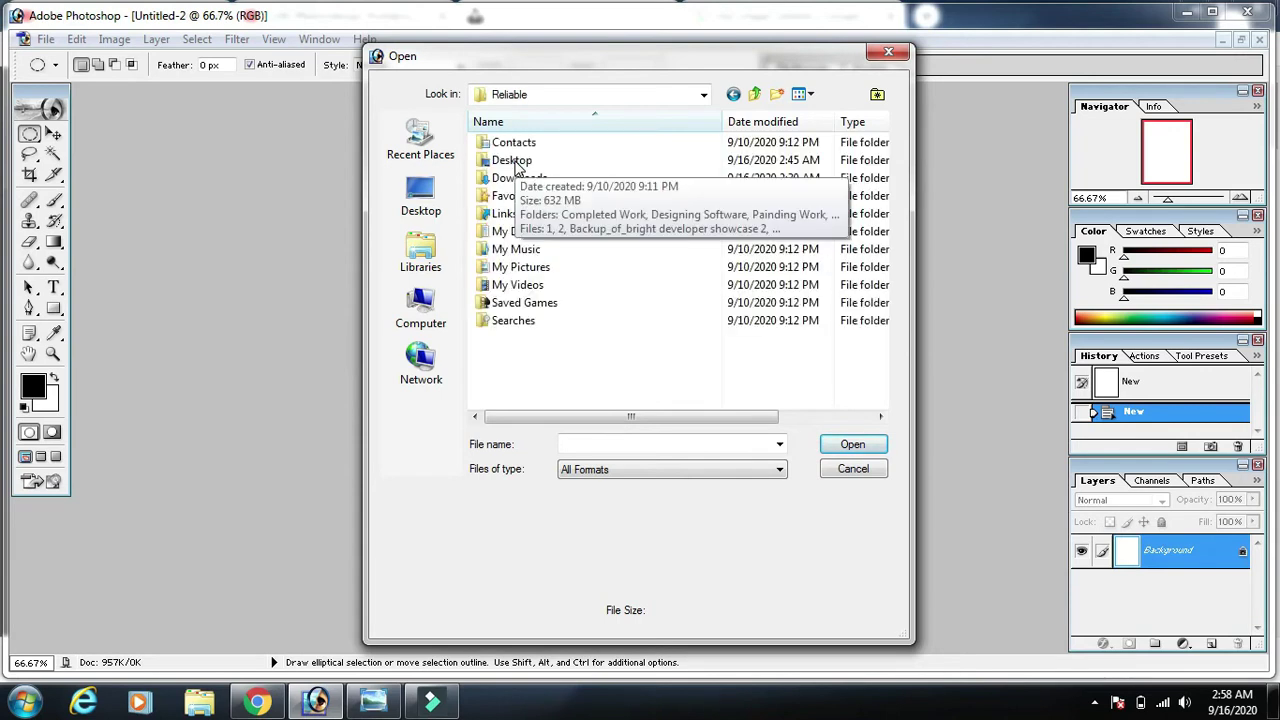
double_click(531, 178)
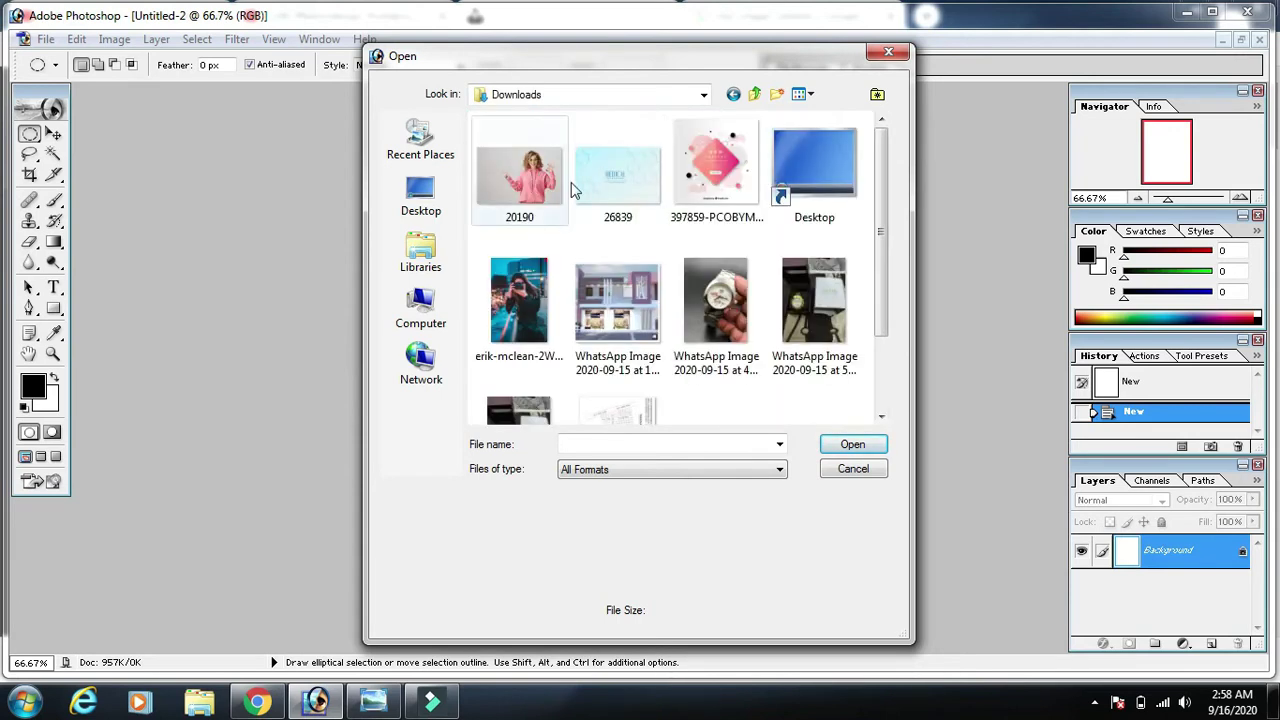
left_click(513, 303)
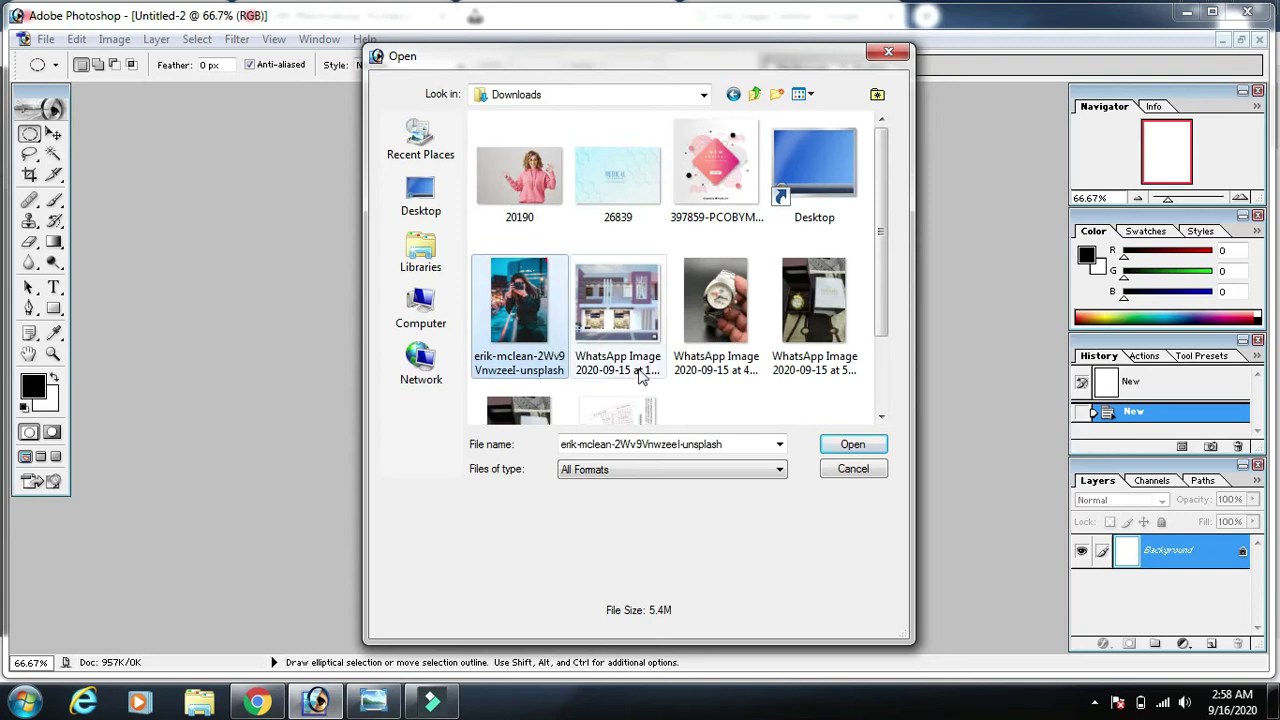
left_click(853, 444)
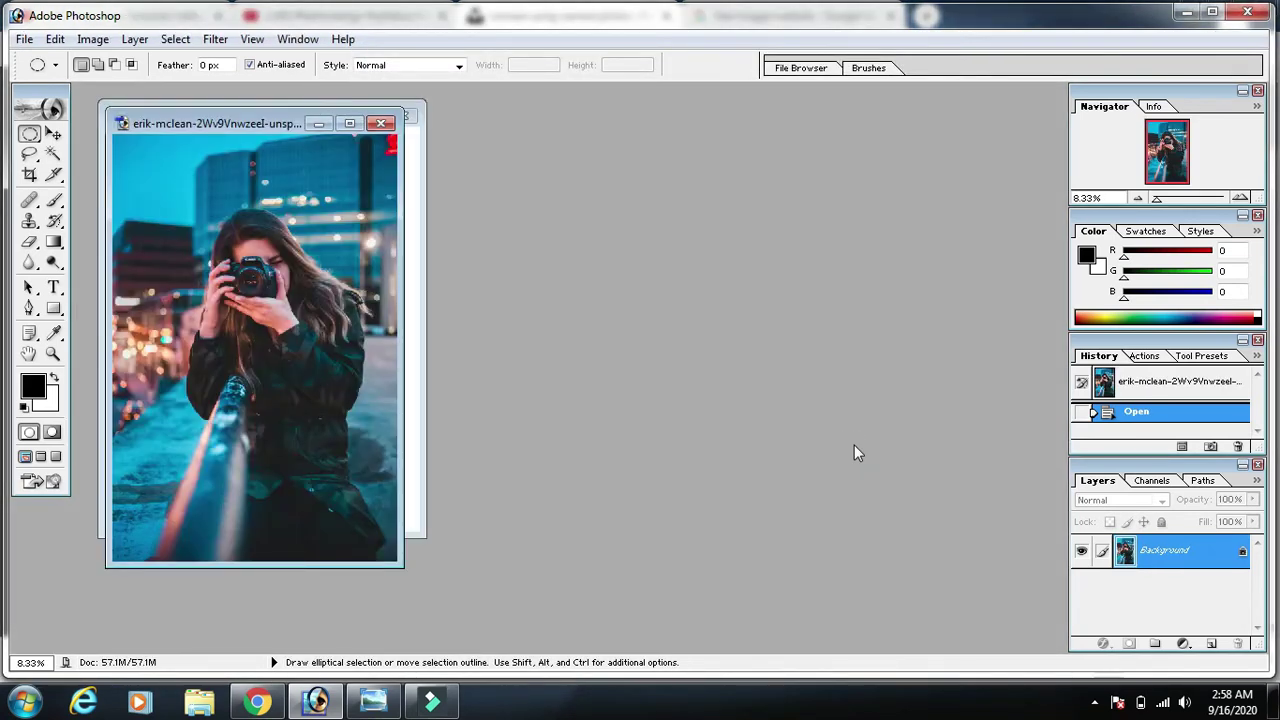
- Drag the camera photo with the Move tool into Untitled-2 as a new layer
left_click_drag(238, 125, 593, 149)
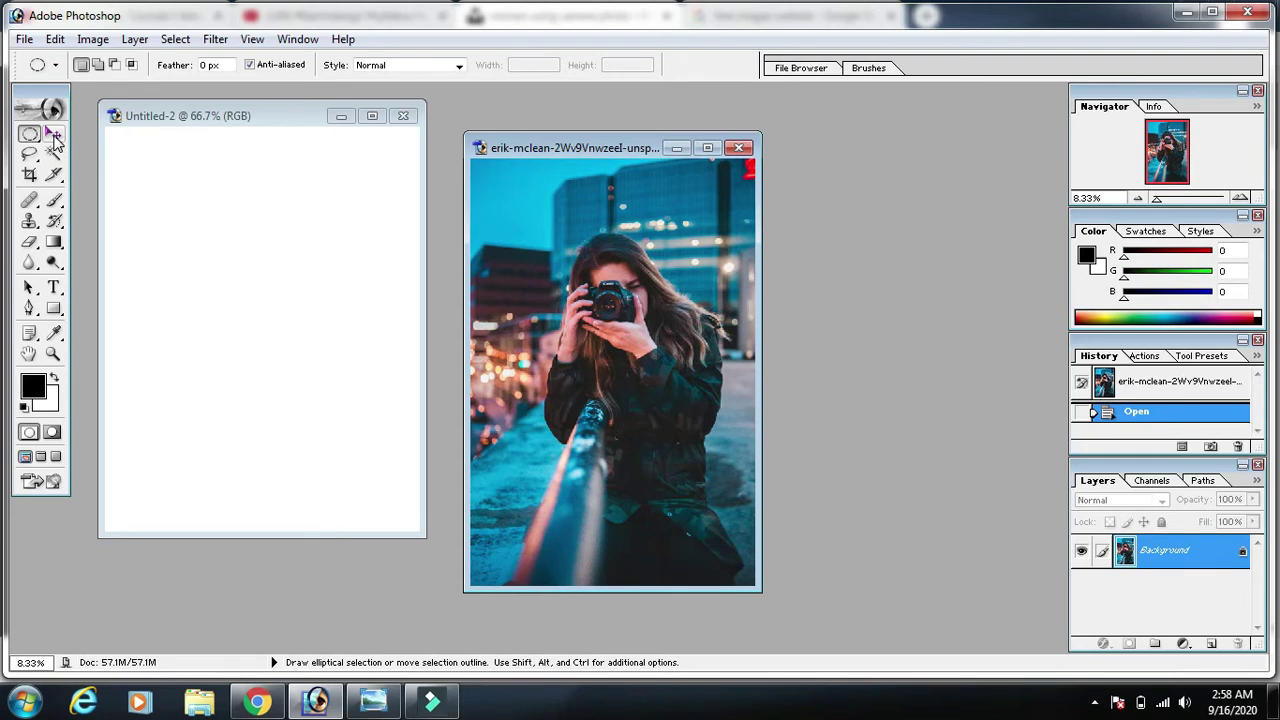
left_click(54, 136)
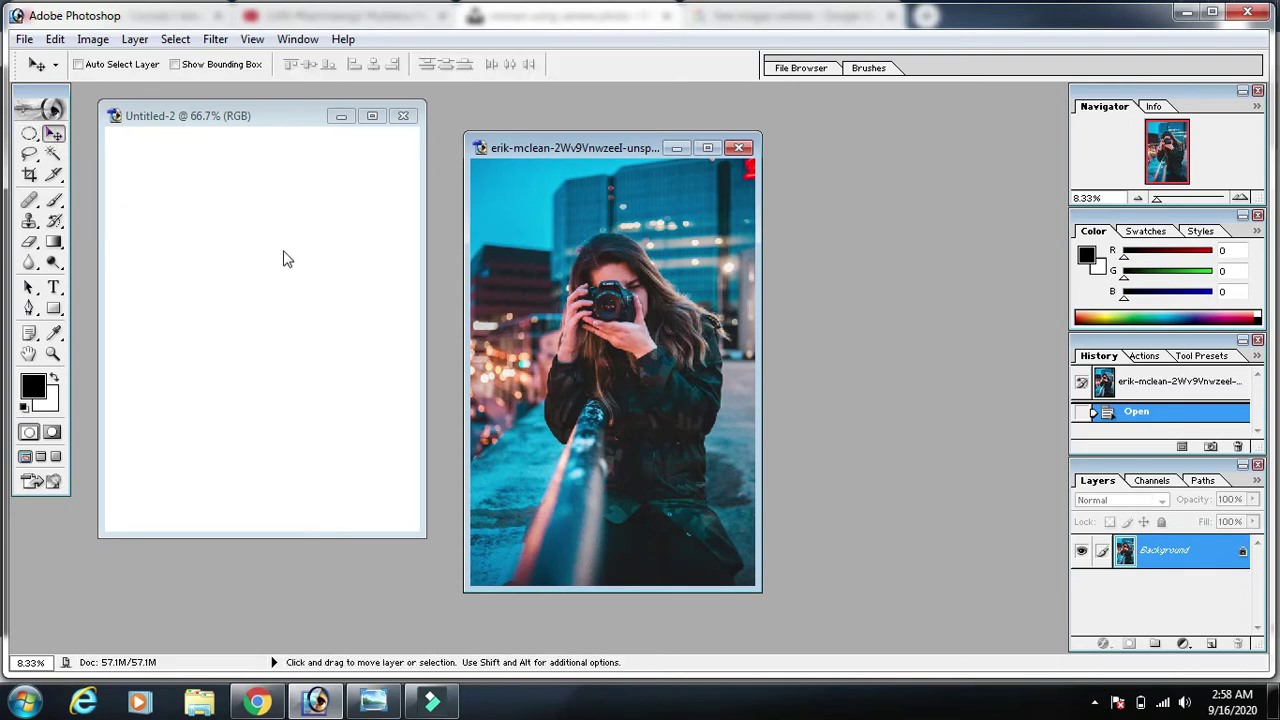
mouse_move(566, 320)
left_mouse_down()
mouse_move(458, 306)
mouse_move(570, 306)
left_mouse_up()
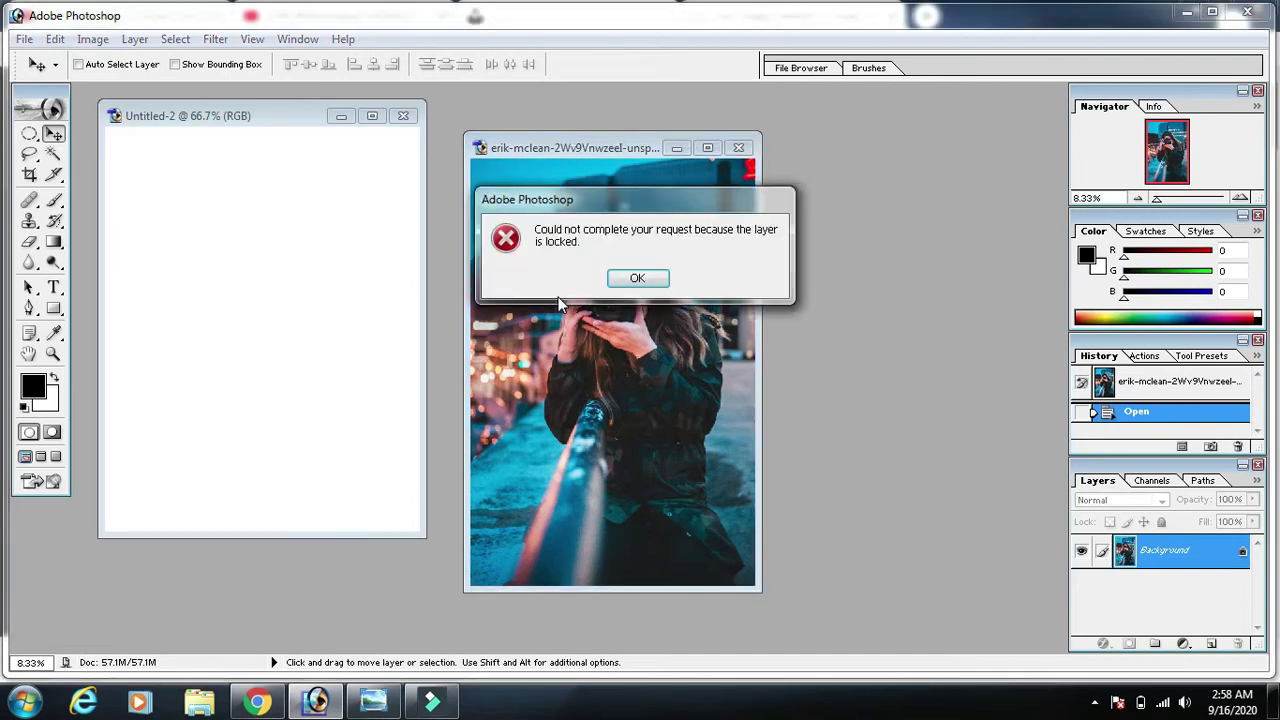
left_click(633, 282)
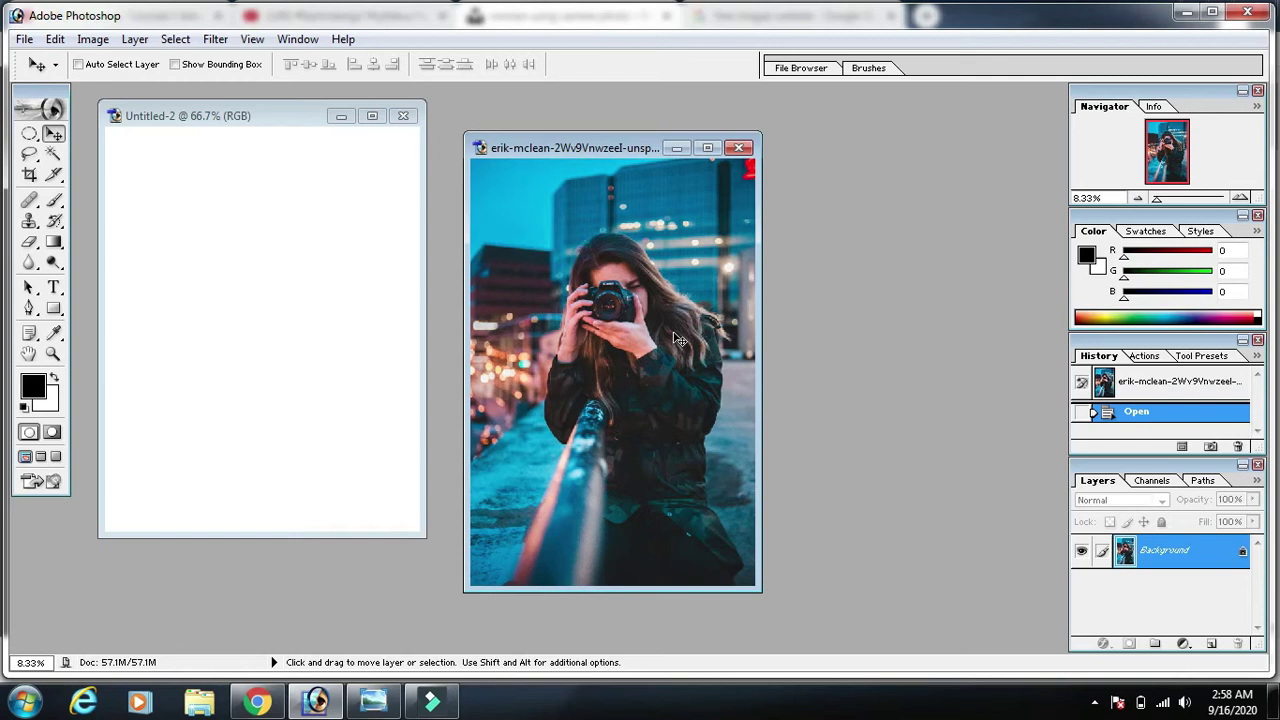
mouse_move(672, 336)
left_mouse_down()
mouse_move(370, 358)
mouse_move(266, 314)
left_mouse_up()
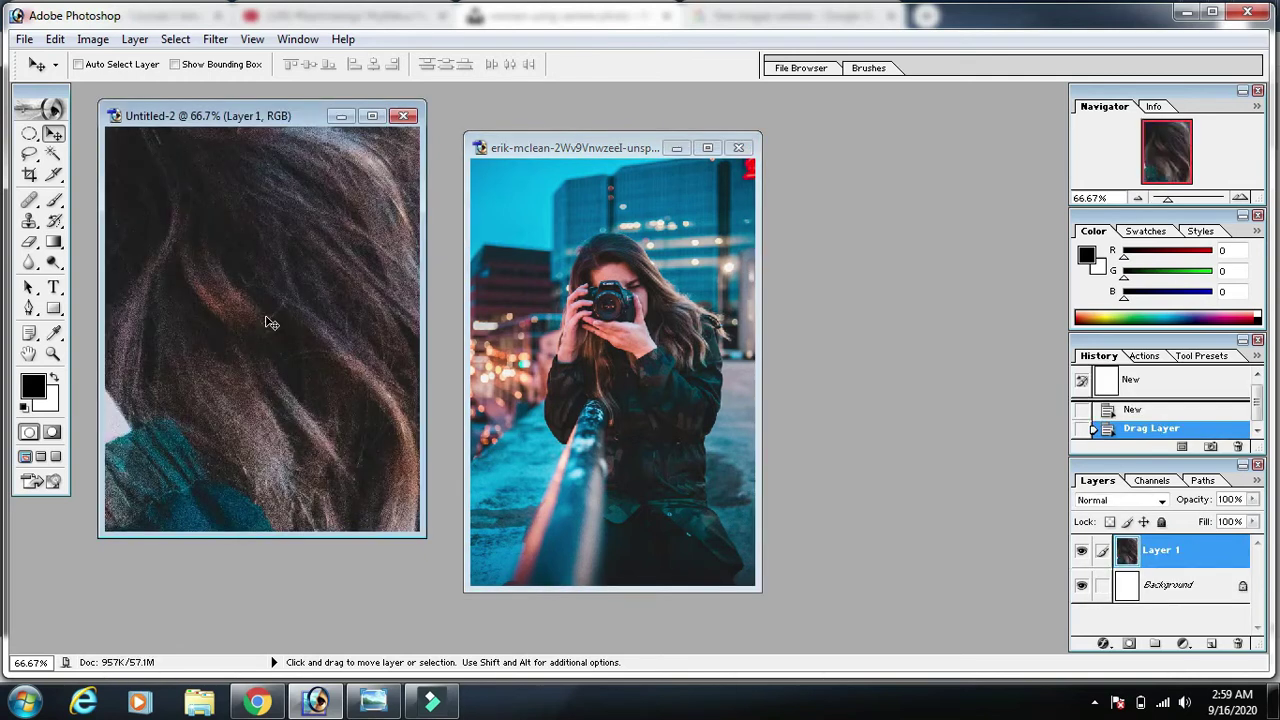
- Close the photo window, maximize Untitled-2 and zoom out three times around the canvas
left_click(739, 148)
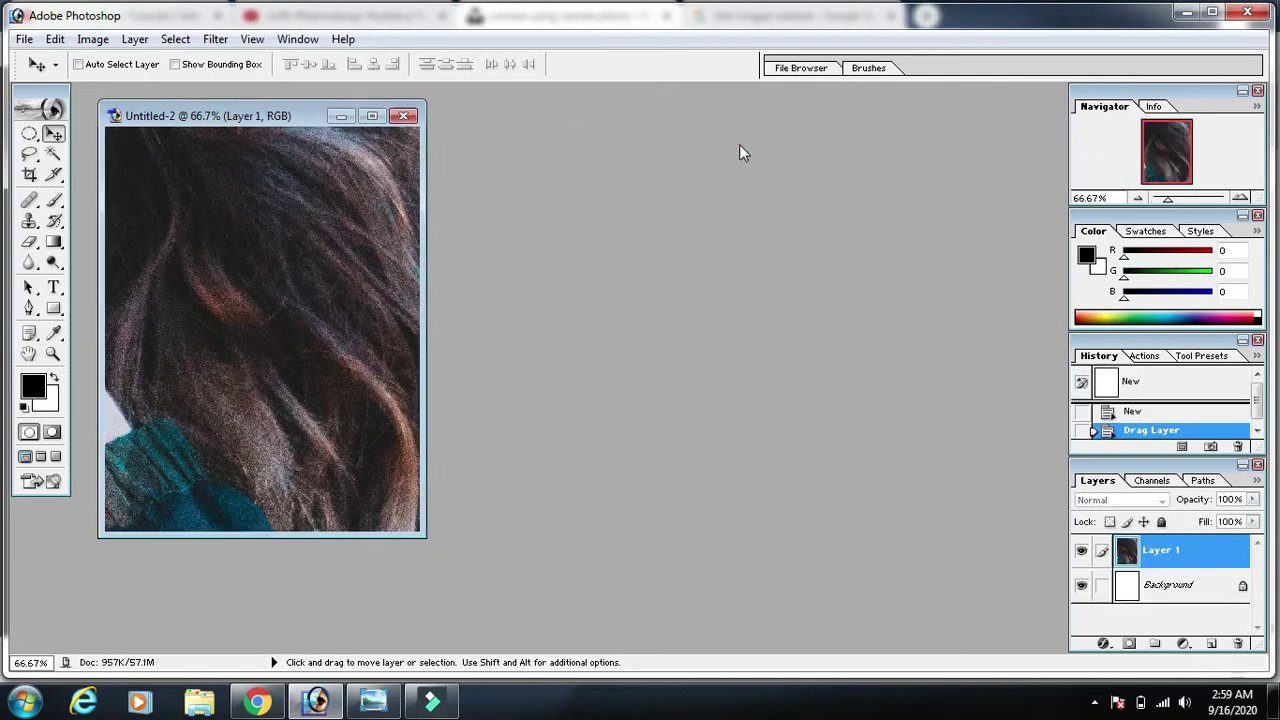
left_click(373, 118)
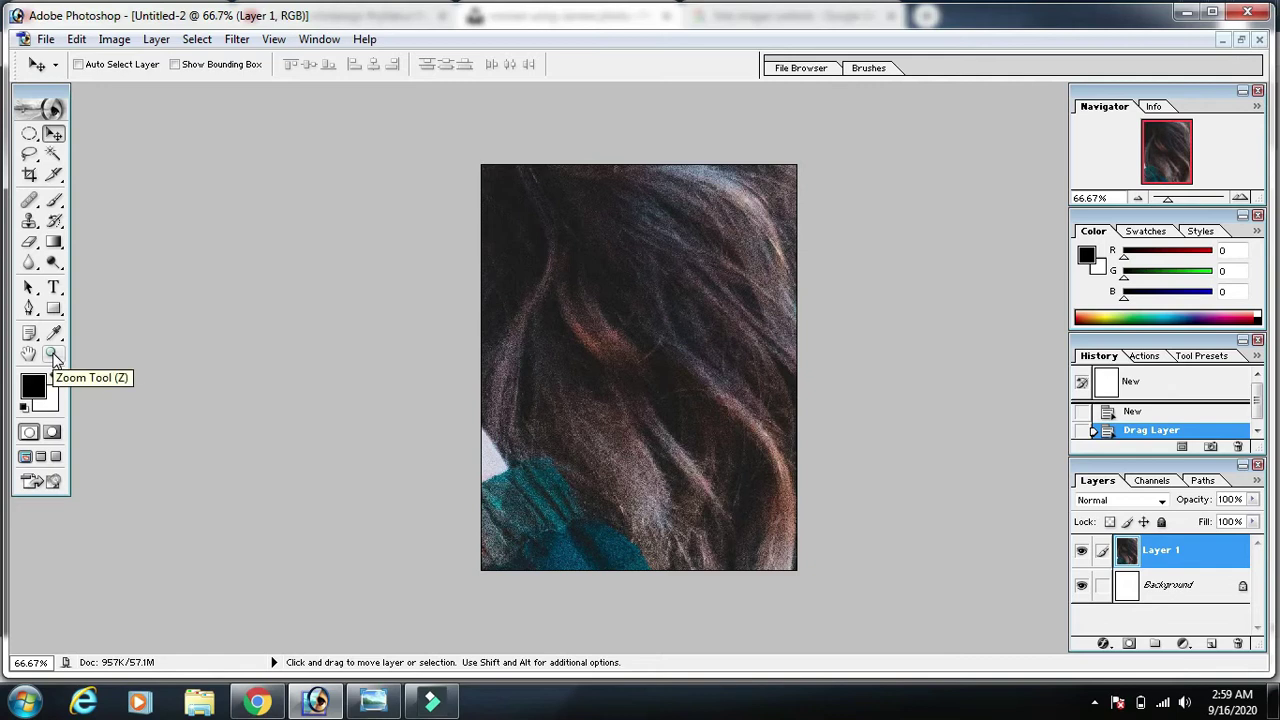
left_click(53, 355)
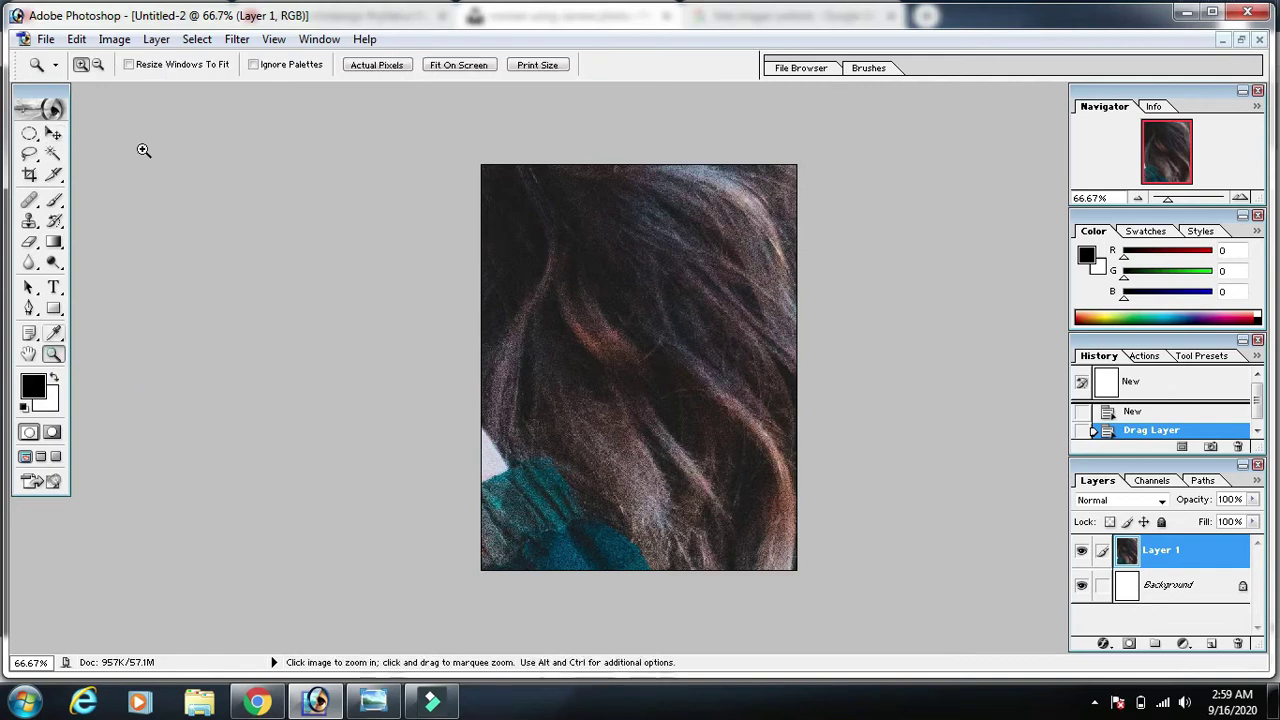
left_click(99, 64)
left_click(564, 275)
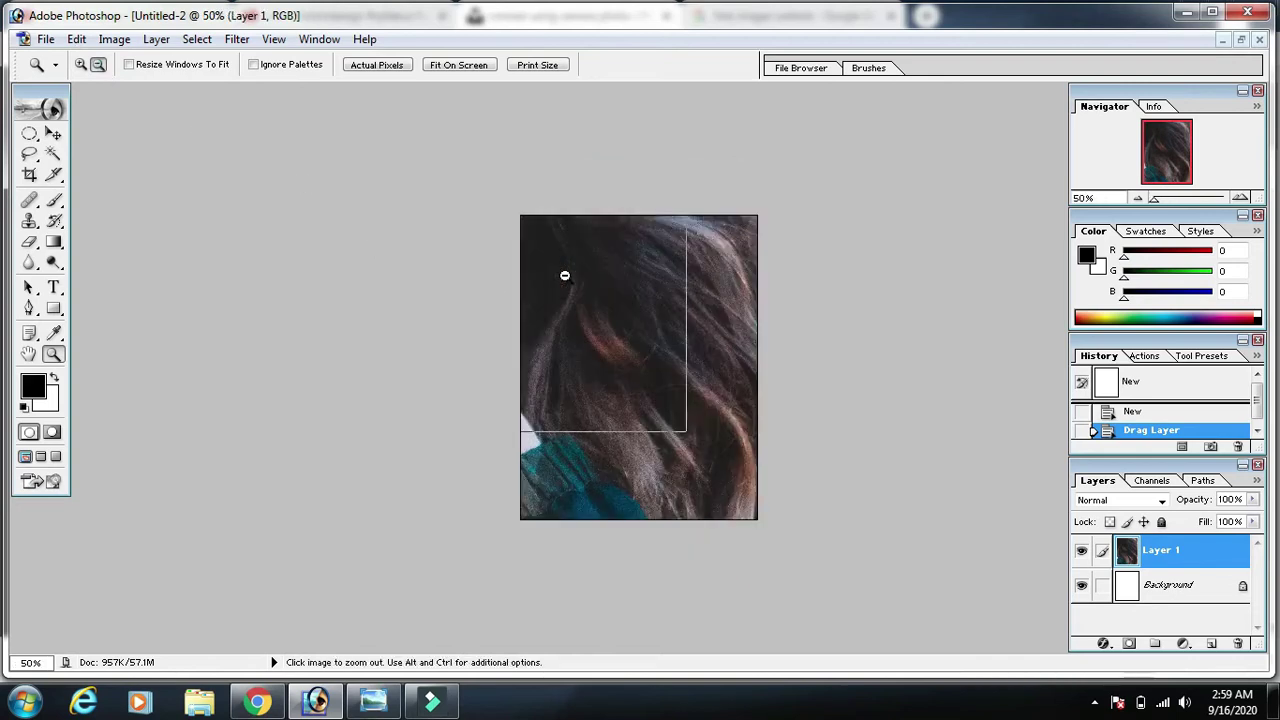
left_click(566, 276)
left_click(610, 311)
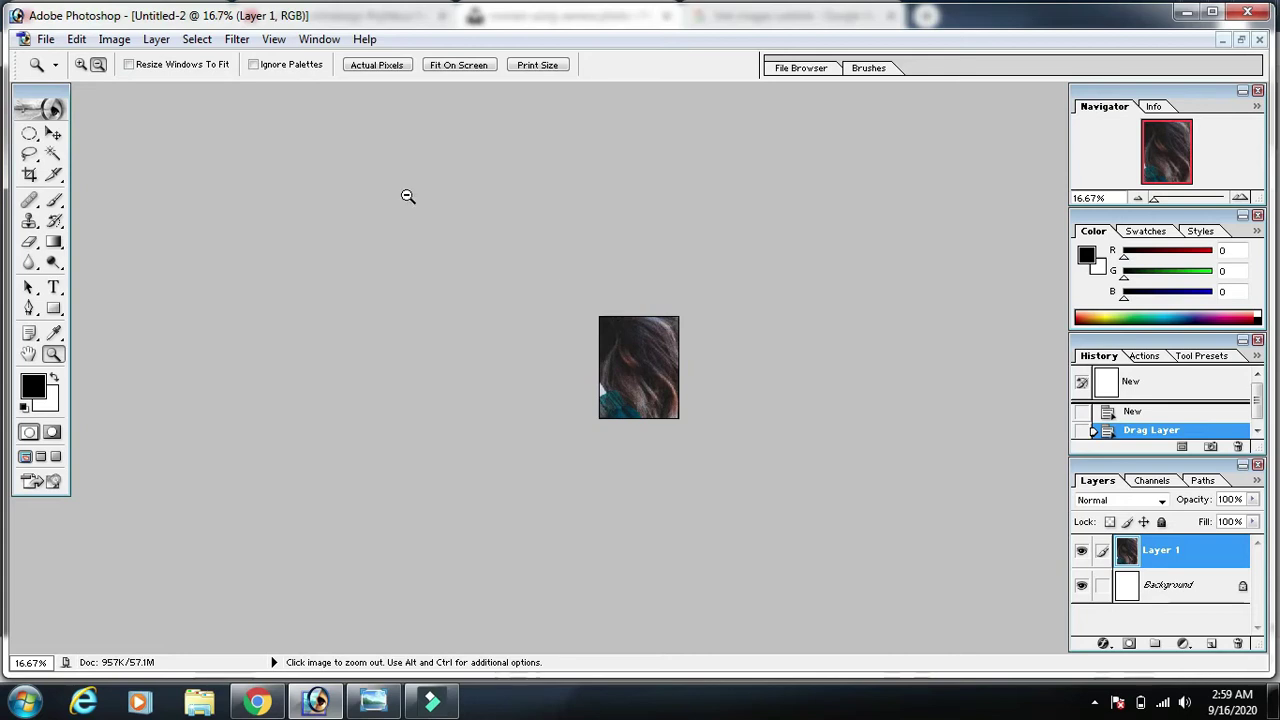
left_click(53, 133)
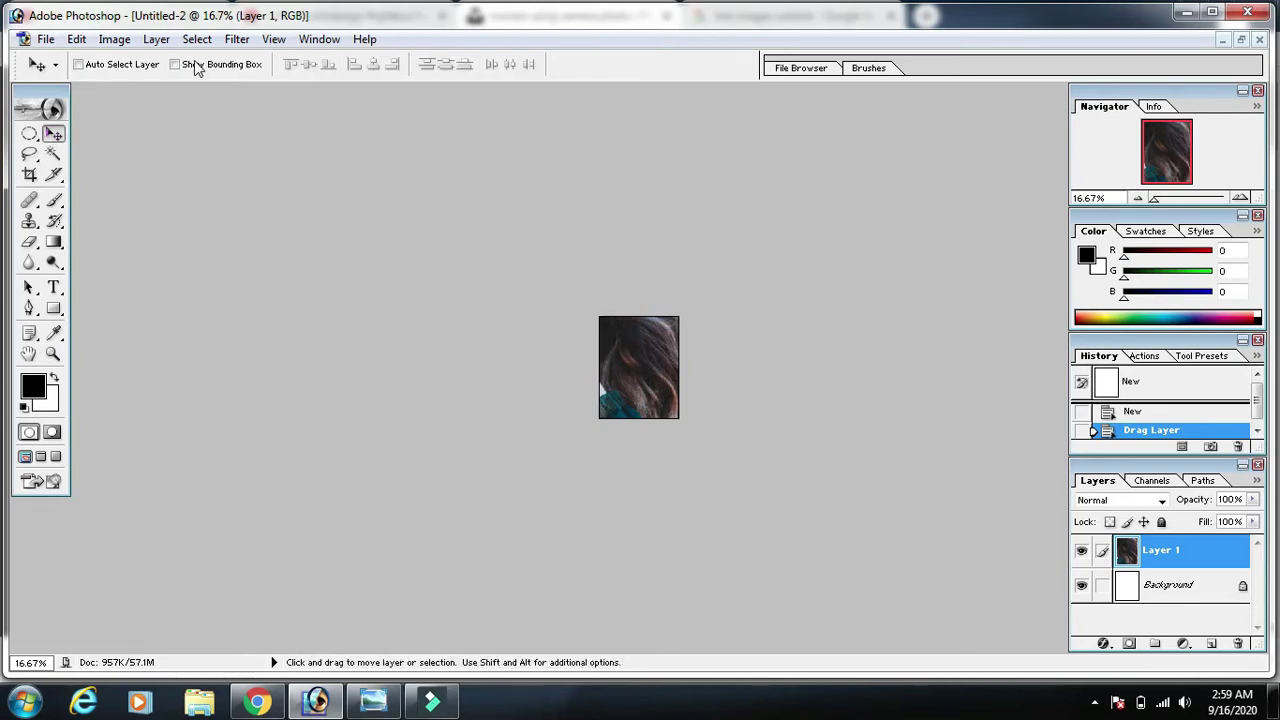
left_click(78, 41)
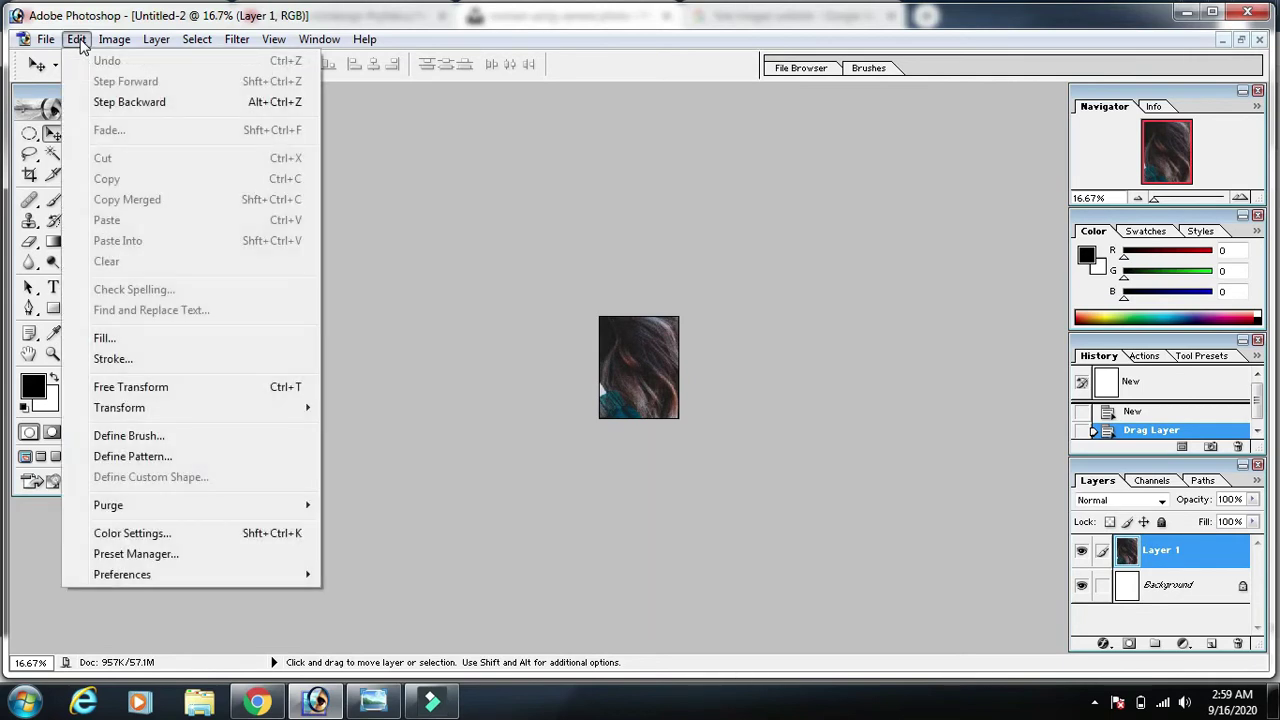
- Free-transform Layer 1's camera photo down to about 14.8% so it fits the Untitled-2 canvas
left_click(166, 390)
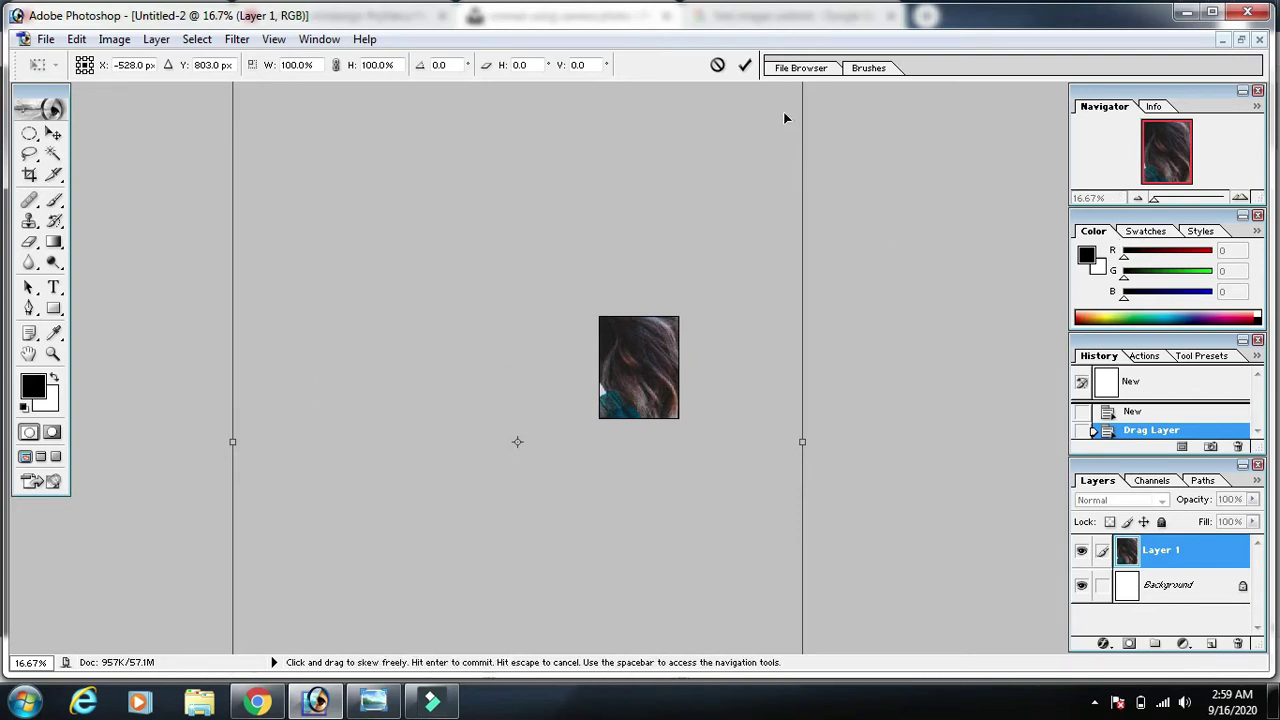
left_click_drag(785, 119, 757, 228)
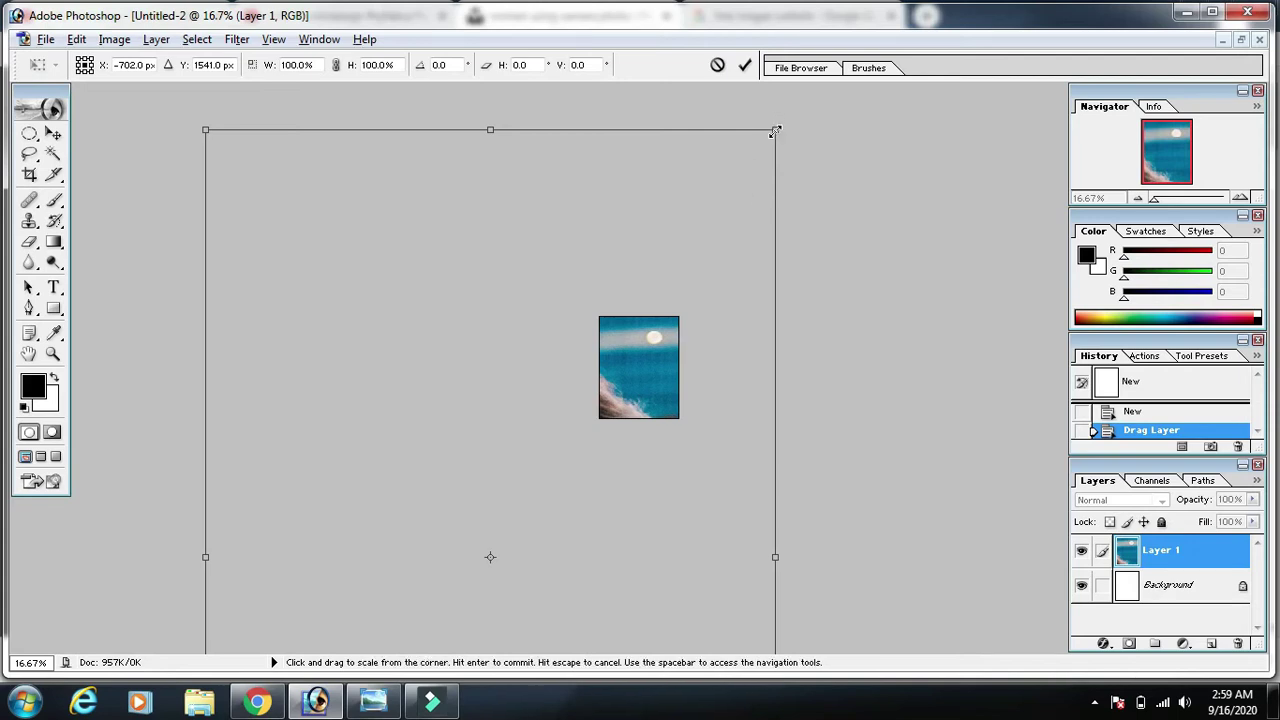
mouse_move(775, 130)
left_mouse_down()
mouse_move(651, 252)
mouse_move(571, 500)
mouse_move(664, 332)
left_mouse_up()
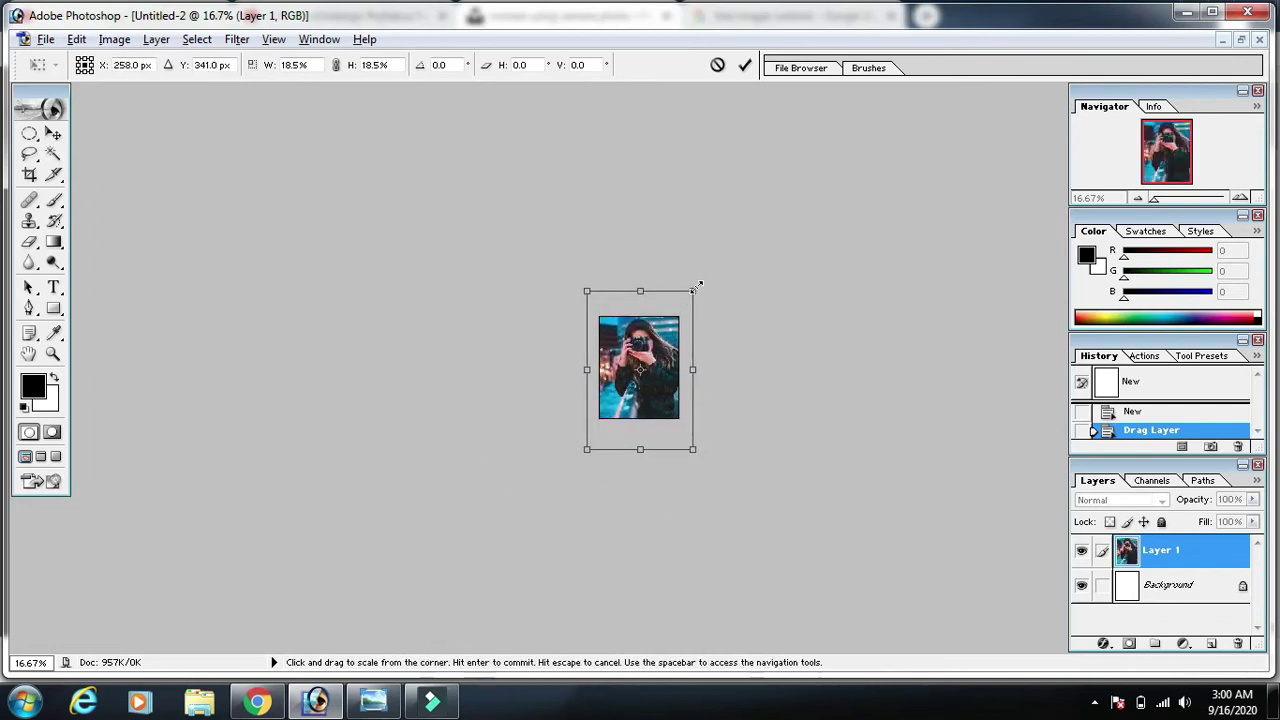
left_click_drag(697, 288, 679, 311)
left_click_drag(648, 373, 647, 357)
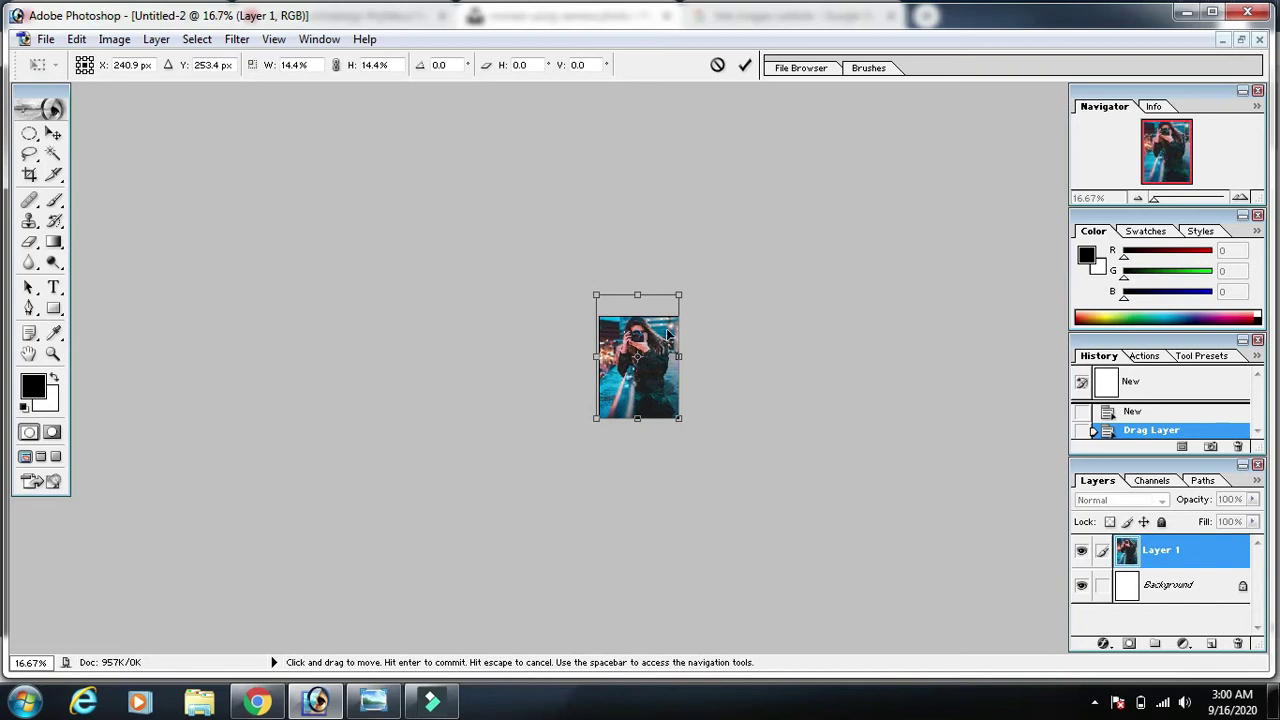
left_click_drag(679, 297, 680, 293)
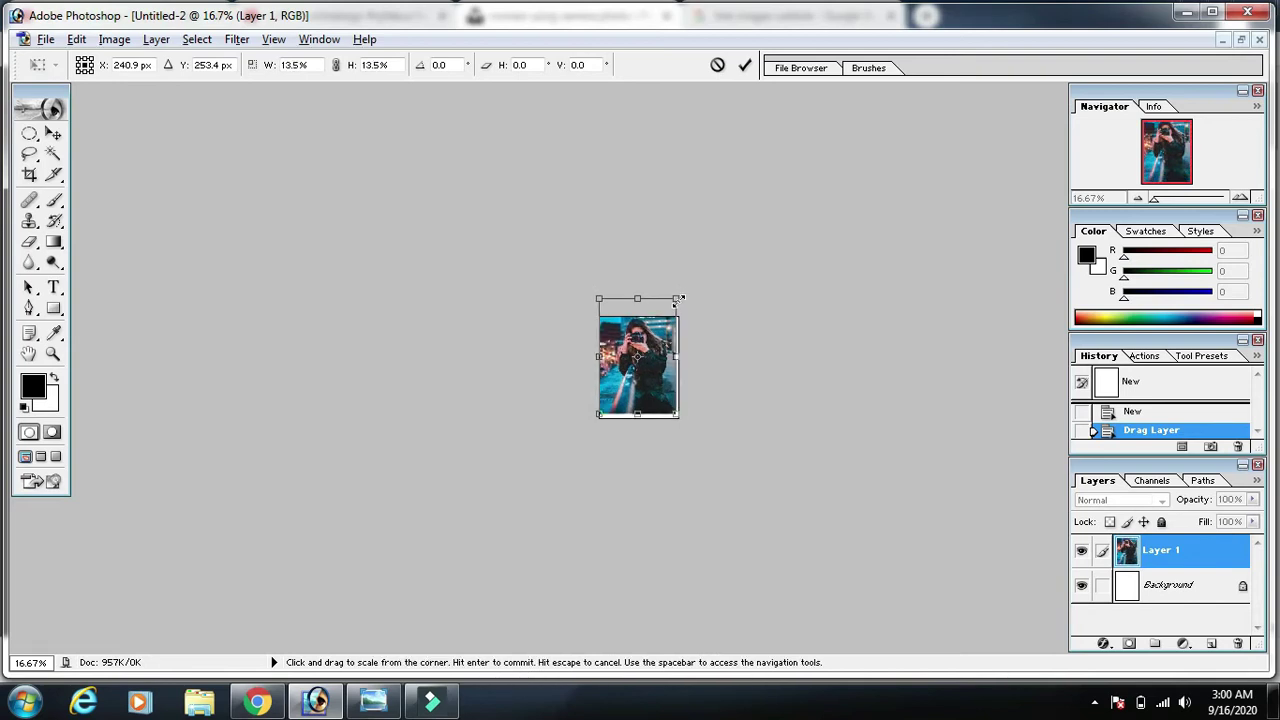
key("shift+Down")
key("shift+Down")
key("shift+Down")
key("shift+Down")
key("shift+Down")
key("shift+Down")
left_click_drag(646, 367, 648, 368)
key("Return")
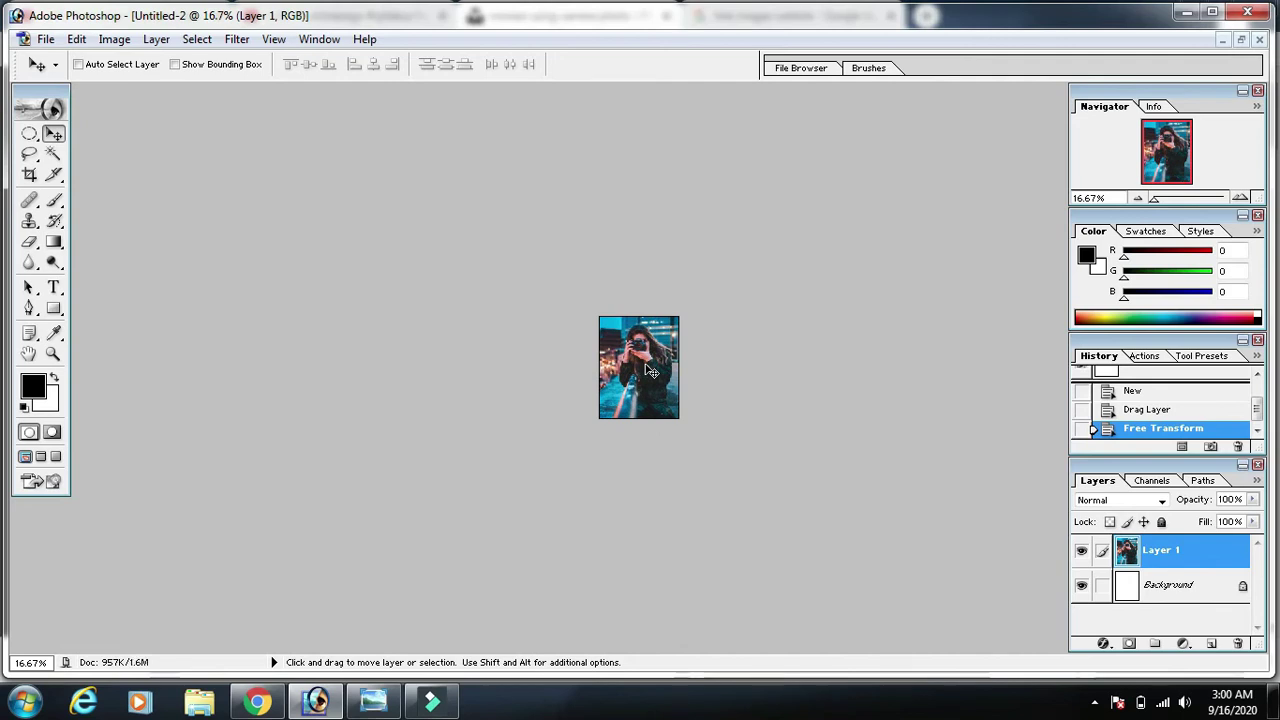
- Zoom in on Untitled-2 to about 94% so the resized photo fills the workspace height
left_click(55, 355)
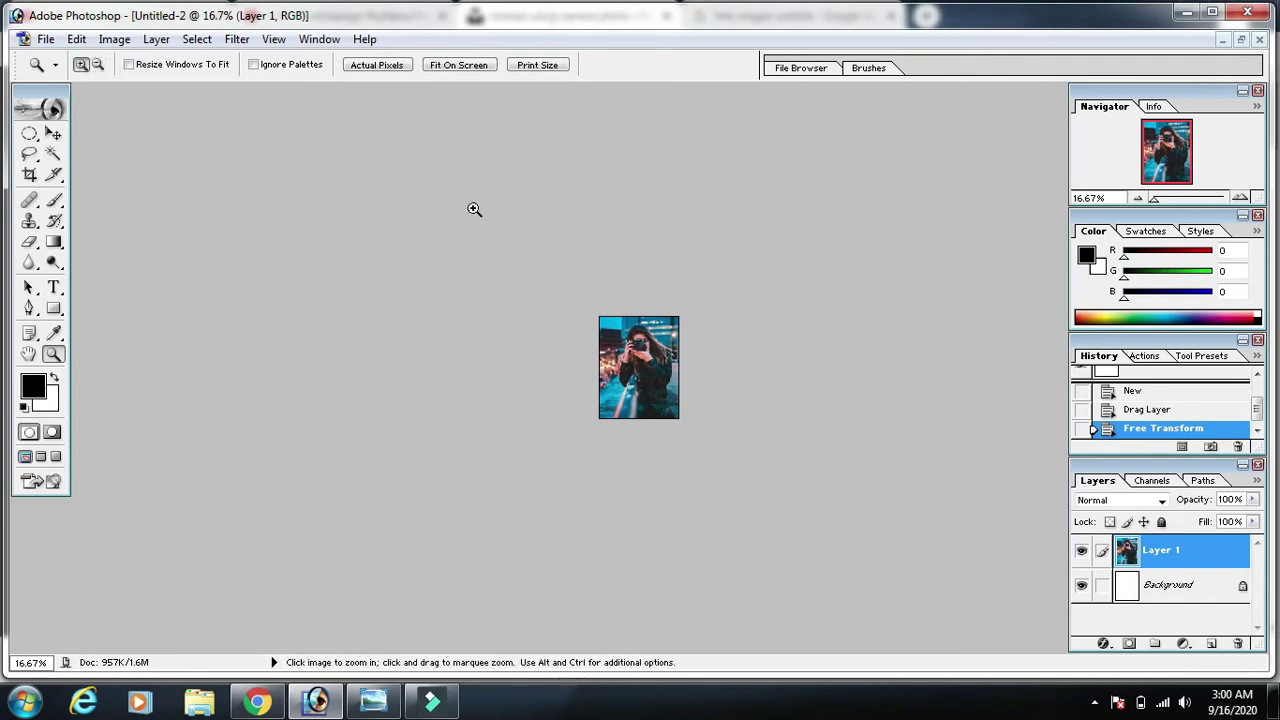
left_click_drag(590, 311, 680, 428)
key("ctrl+0")
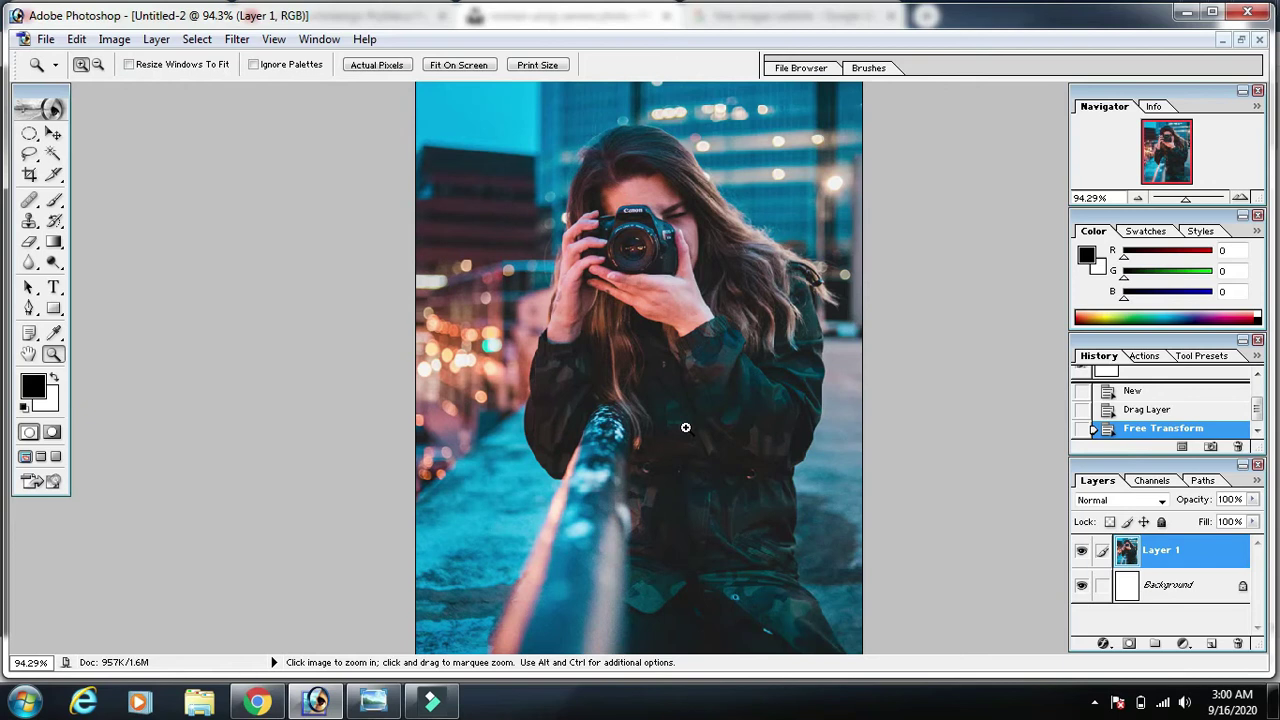
left_click(45, 40)
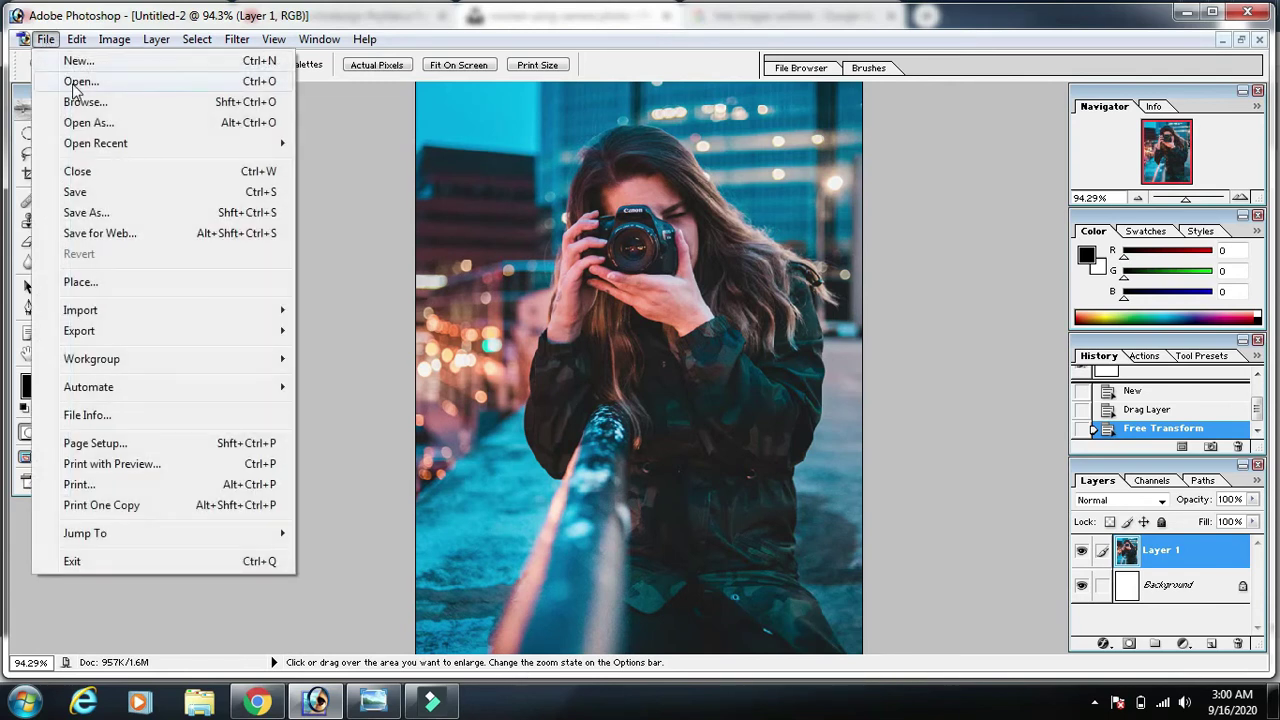
left_click(335, 188)
left_click(55, 135)
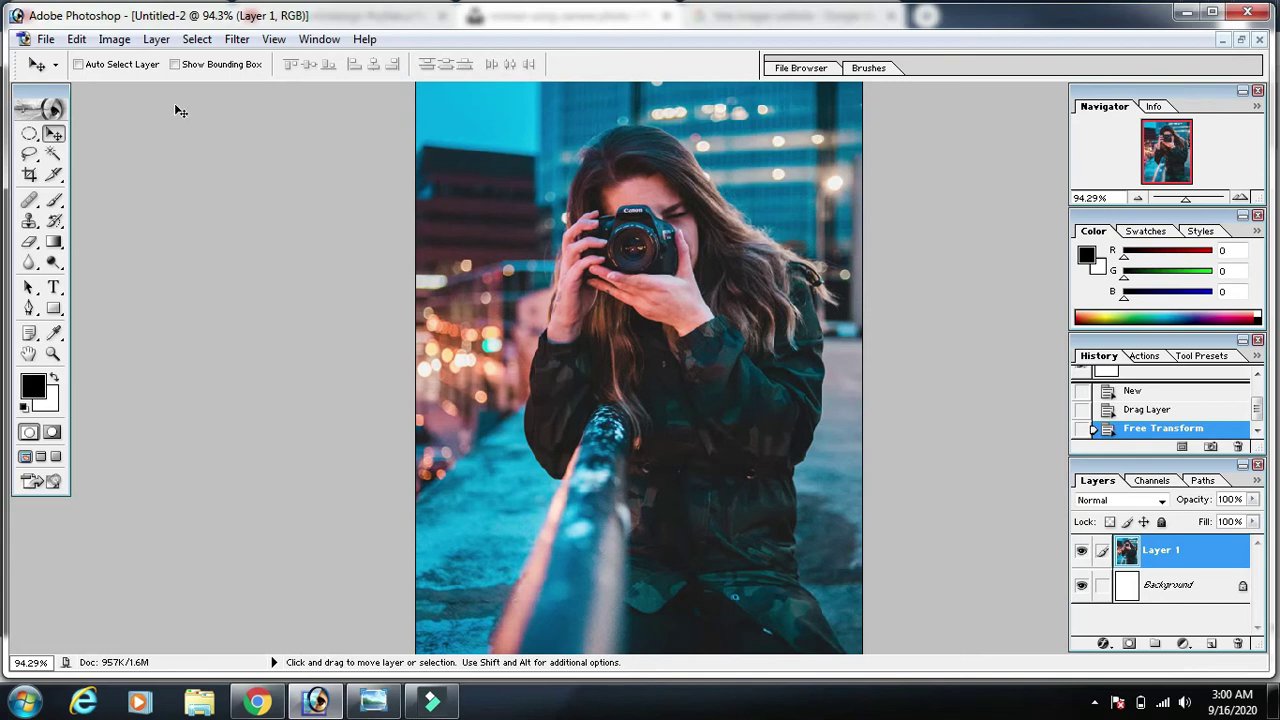
left_click(116, 42)
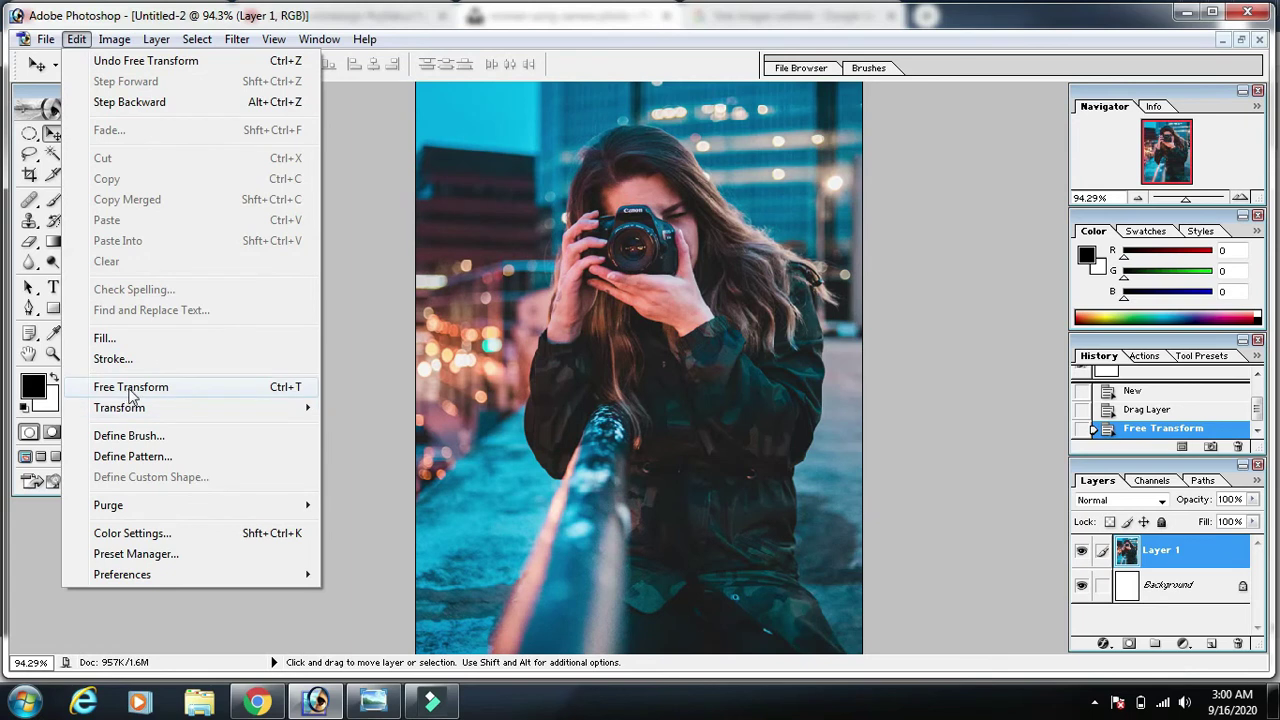
left_click(361, 393)
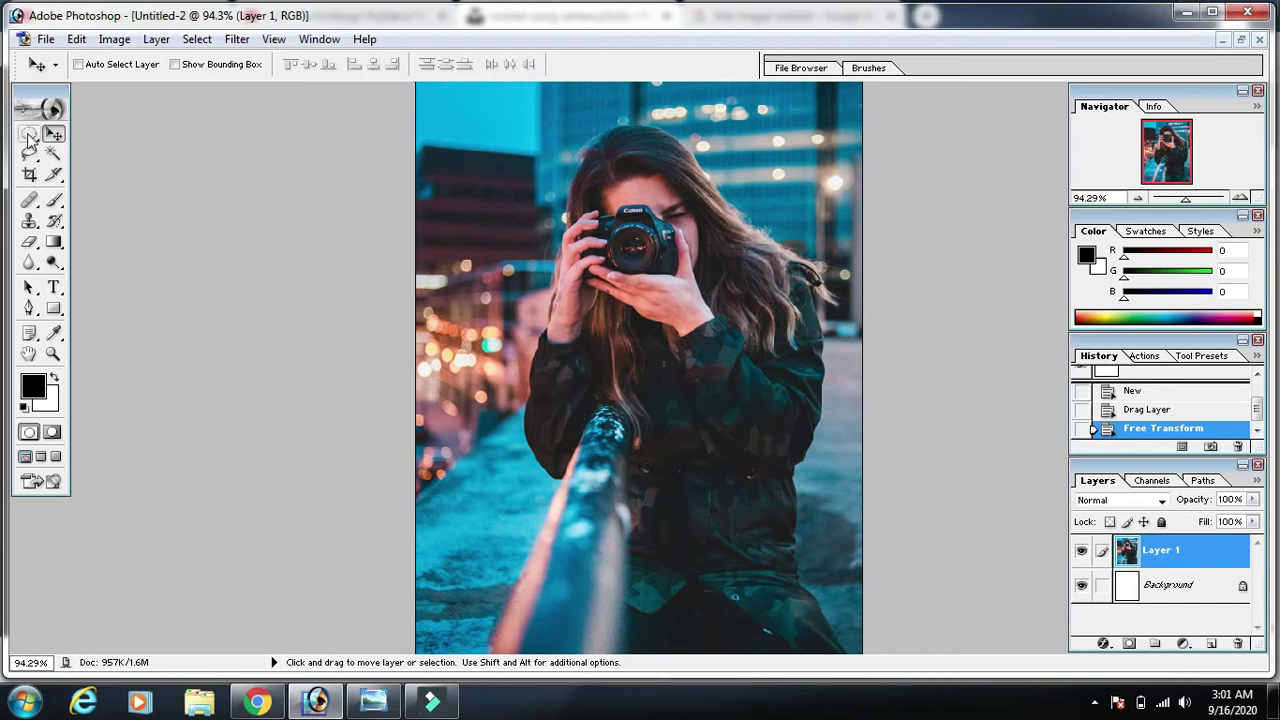
- Zoom out to 66.7% so the whole photo fits in view
left_click_drag(29, 138, 97, 155)
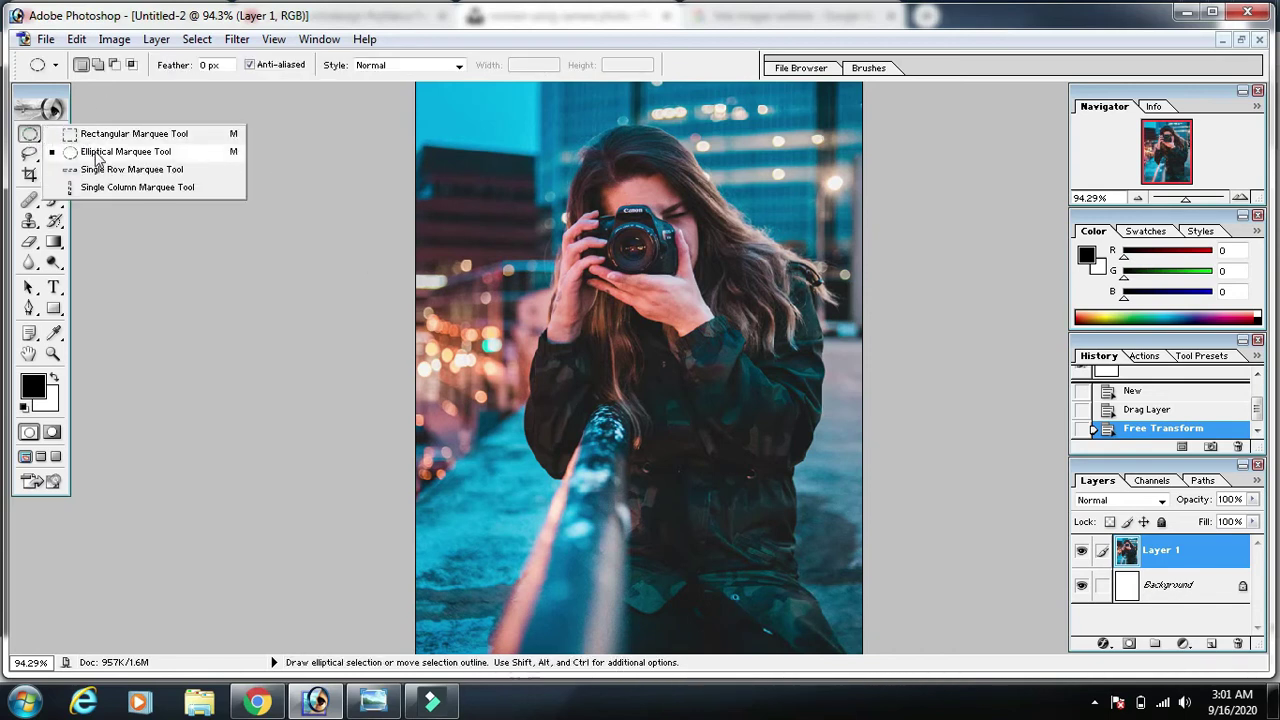
left_click(96, 153)
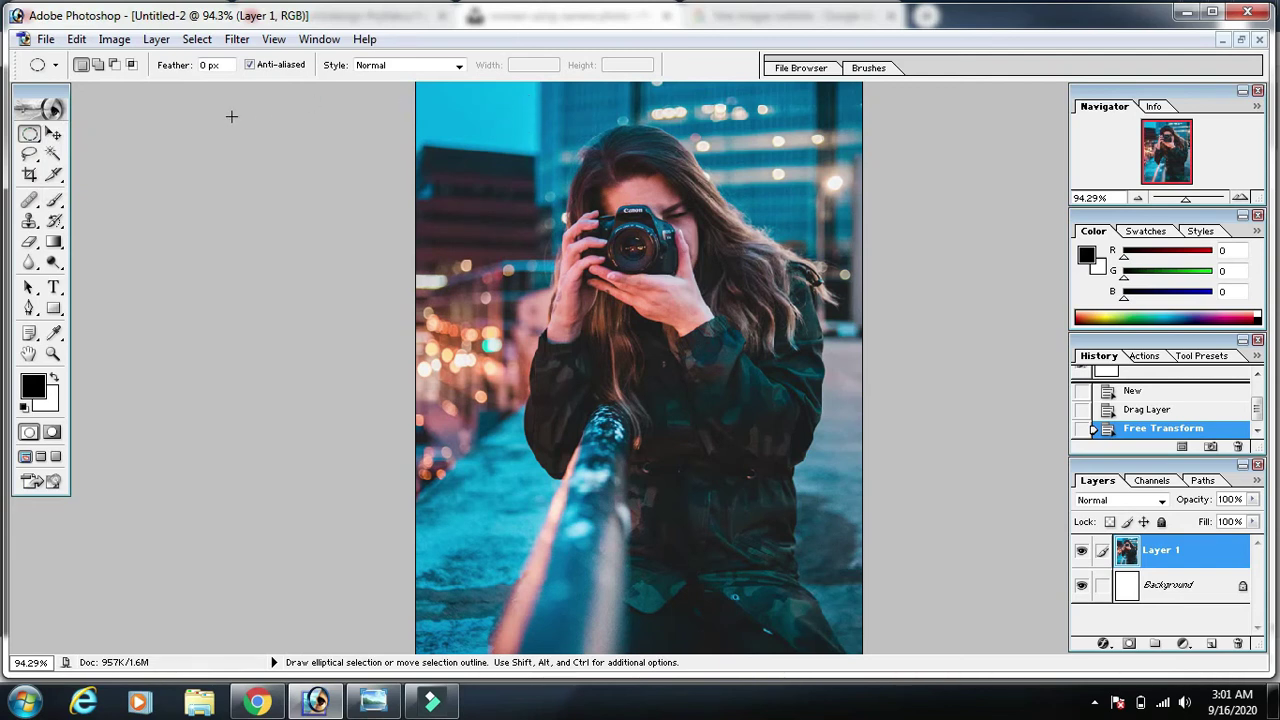
left_click(53, 353)
left_click(98, 64)
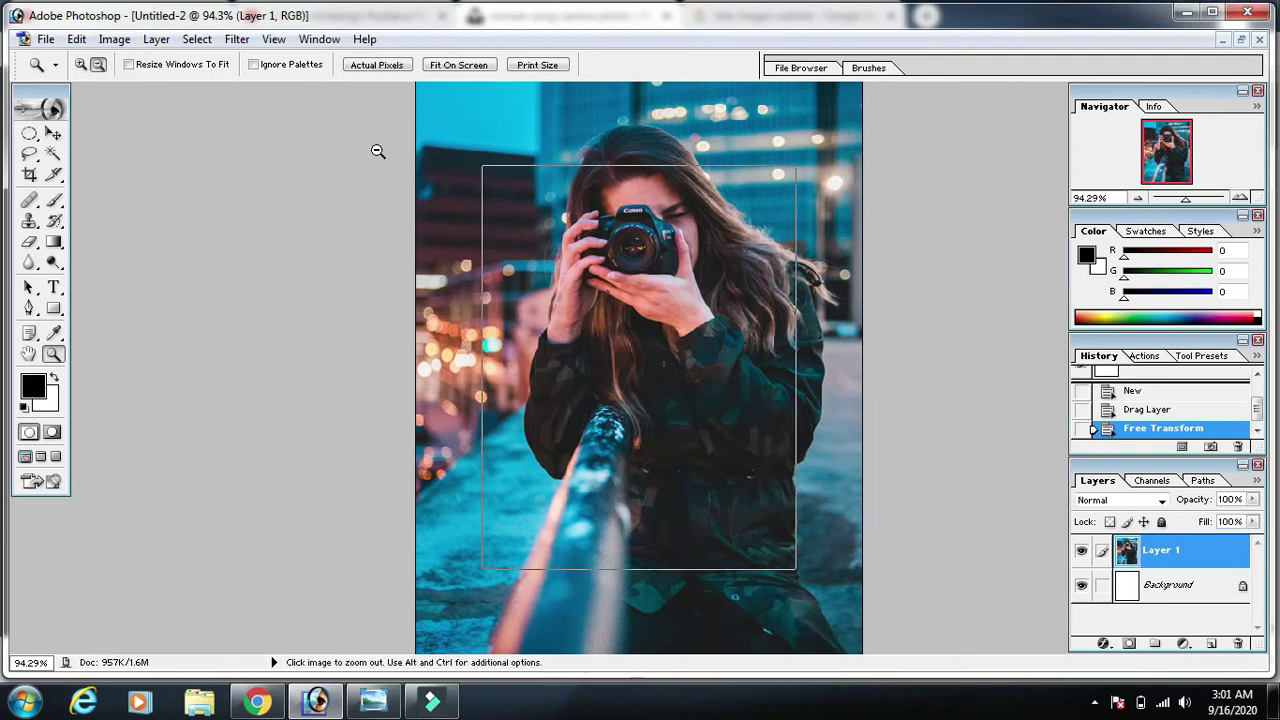
left_click(377, 150)
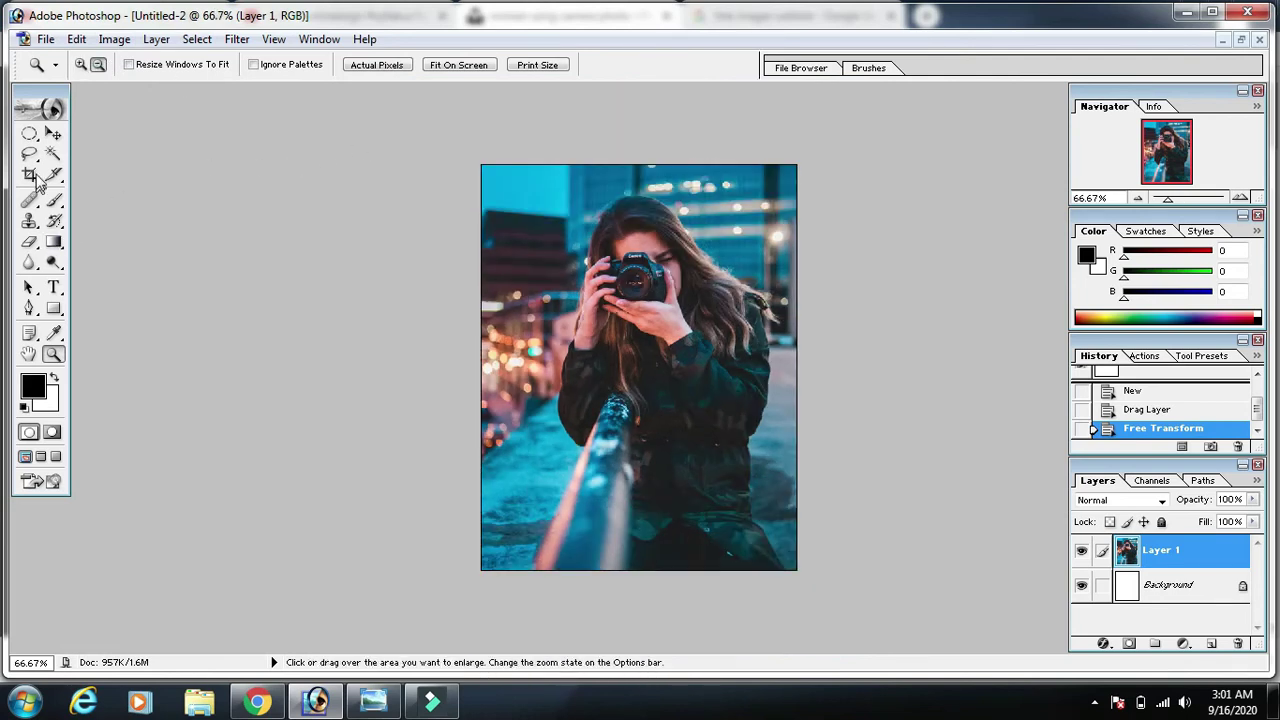
- Draw an elliptical marquee around the woman and her camera, nudging it up and left
left_click(29, 133)
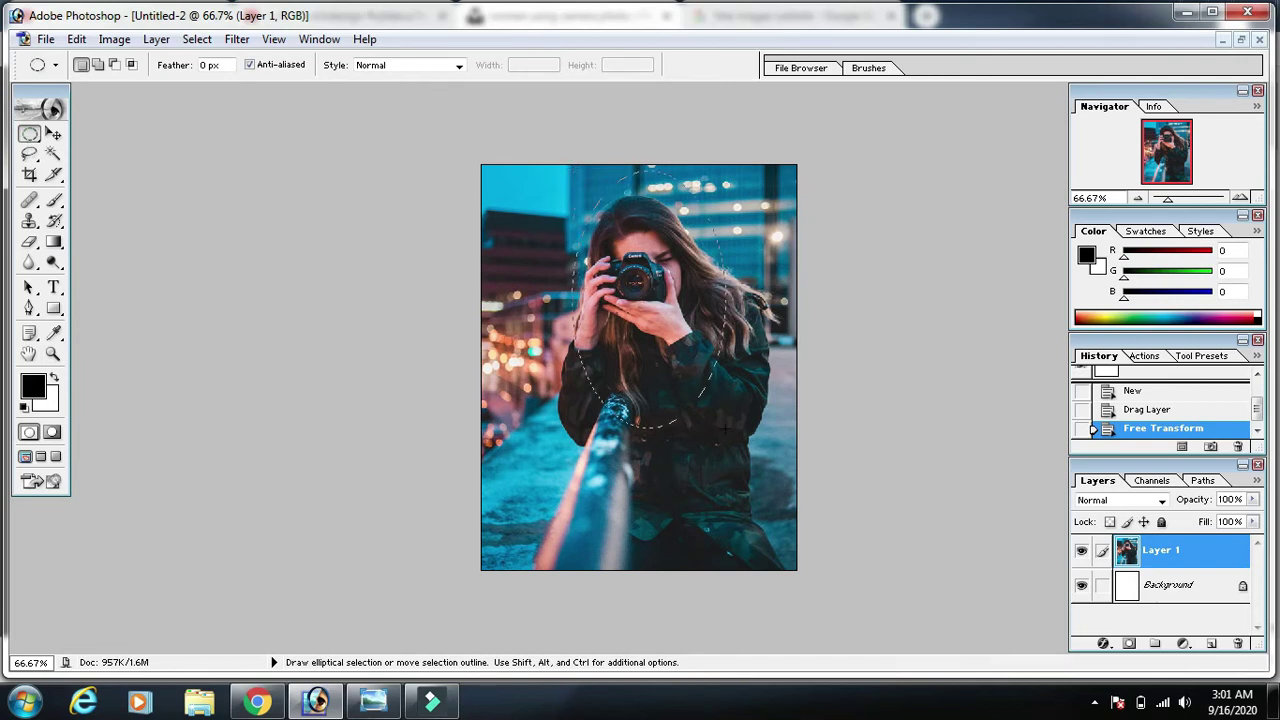
left_click_drag(786, 537, 796, 550)
key("Up")
key("Left")
key("Left")
key("Left")
key("Left")
key("Left")
key("Left")
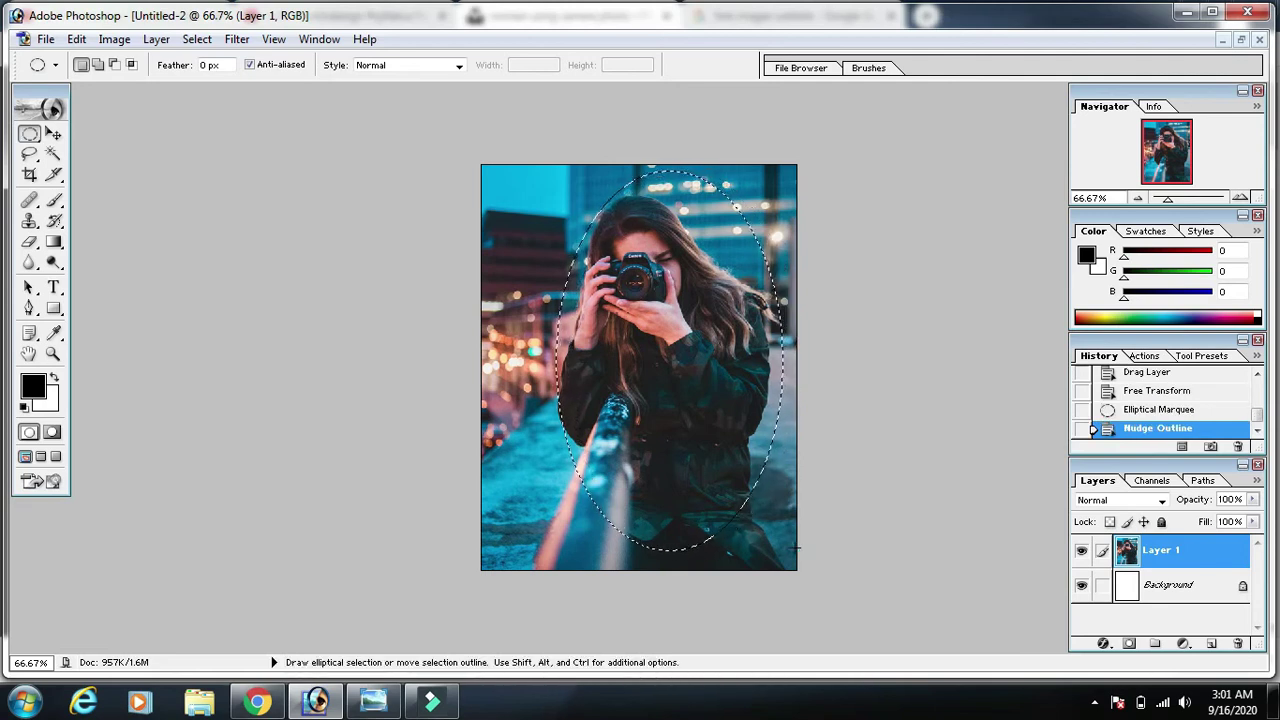
key("Left")
key("Left")
key("Left")
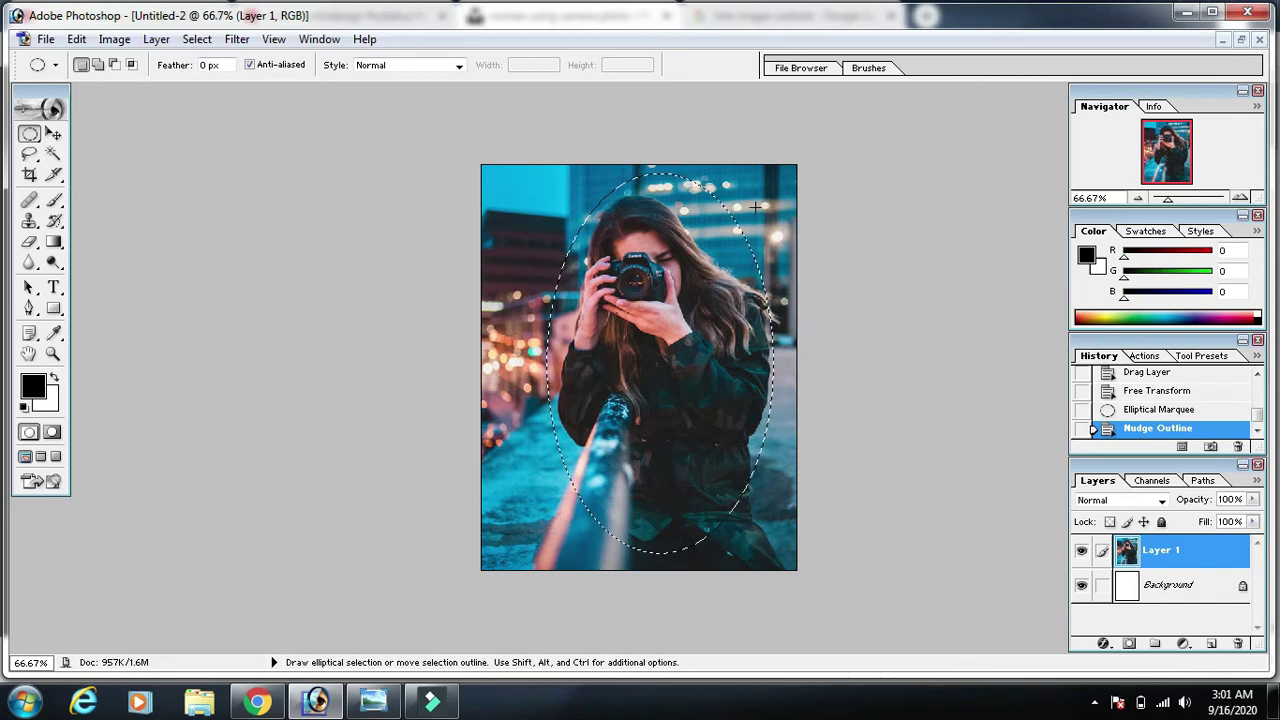
- Invert the oval selection and feather it by 35 pixels
left_click(201, 42)
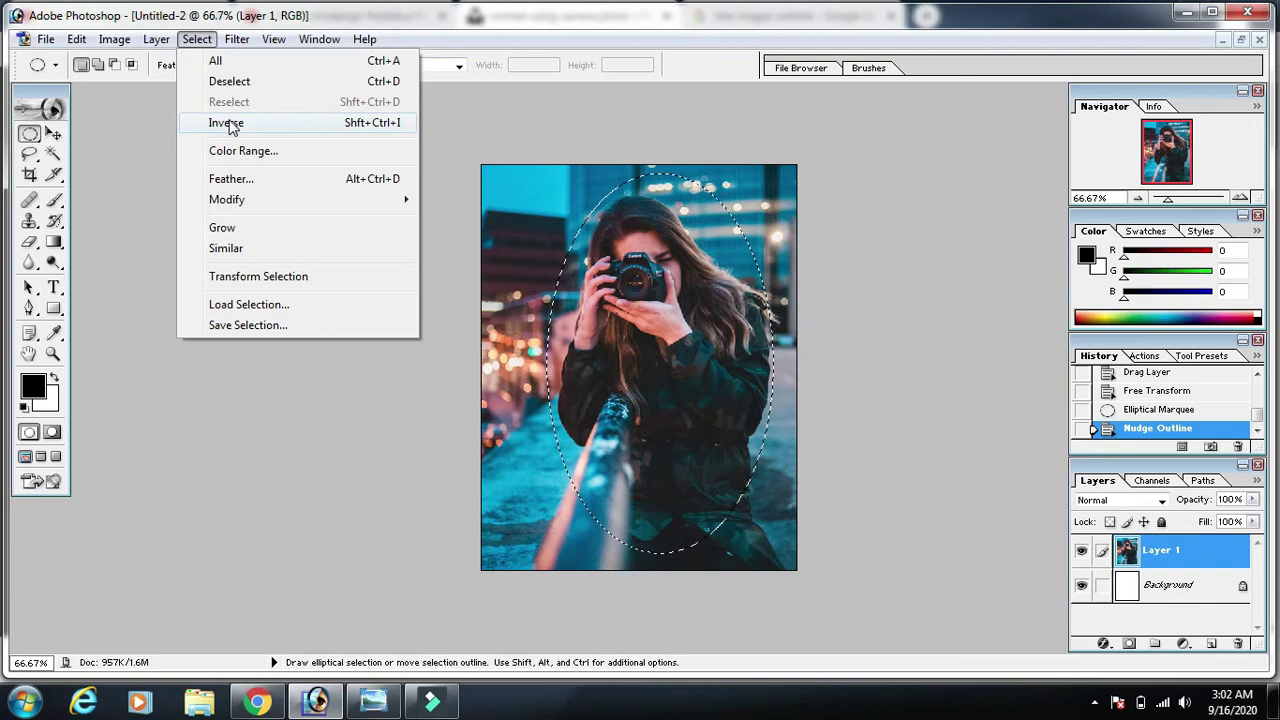
left_click(229, 125)
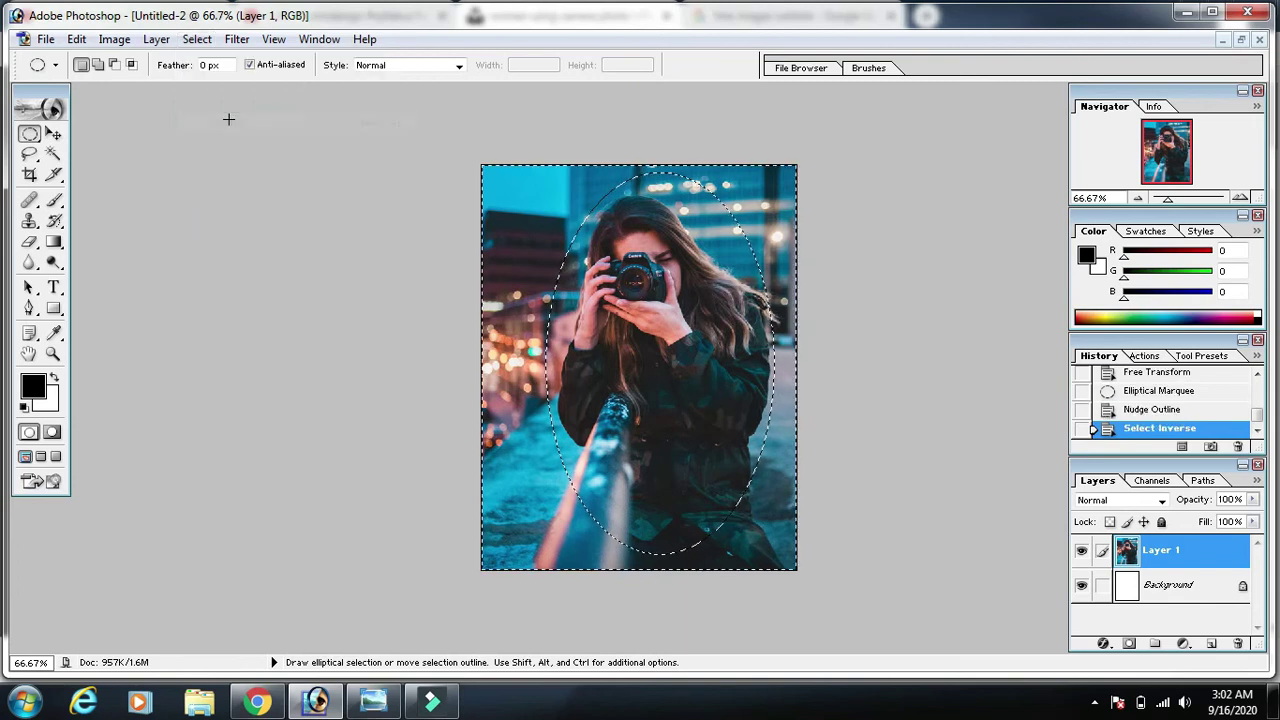
right_click(540, 236)
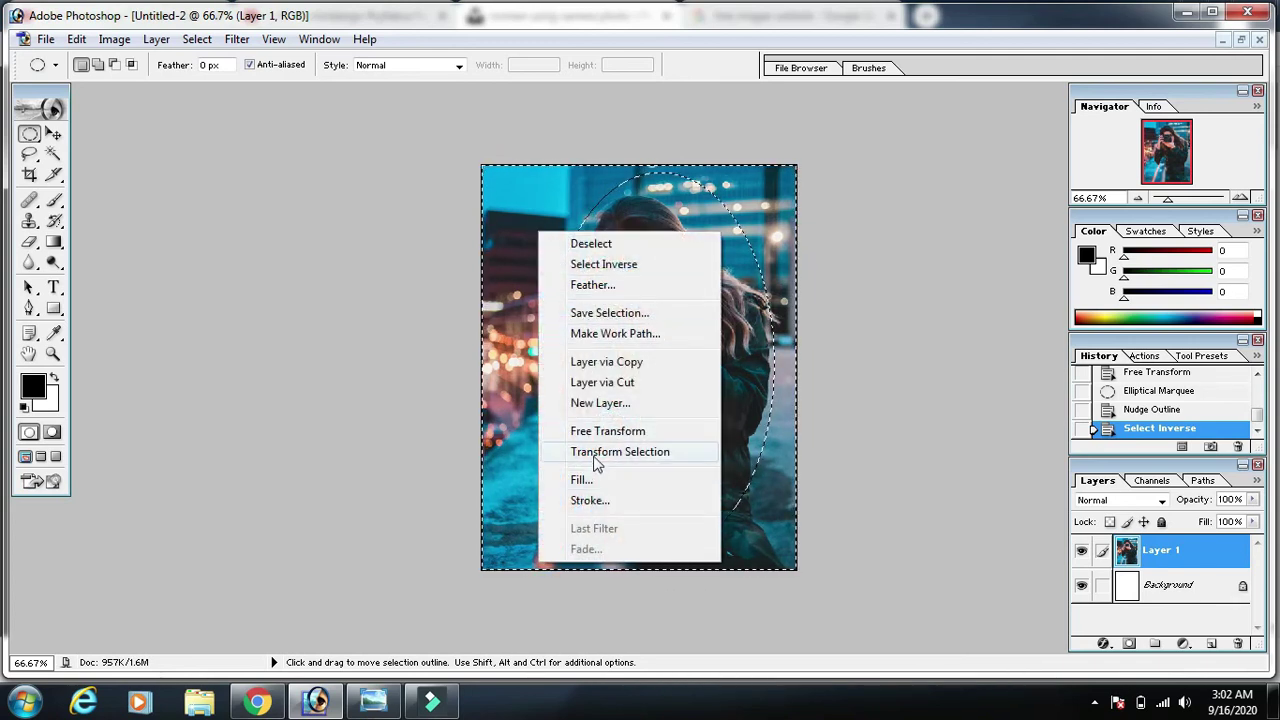
left_click(590, 286)
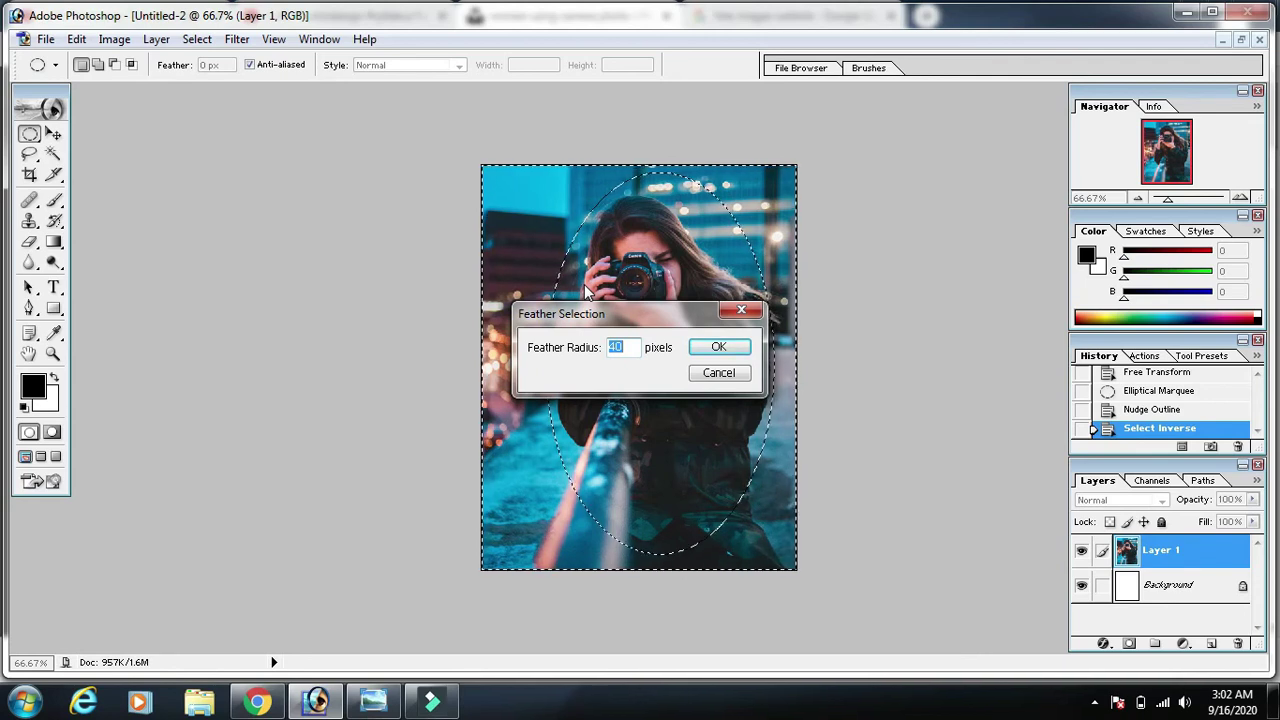
type("35")
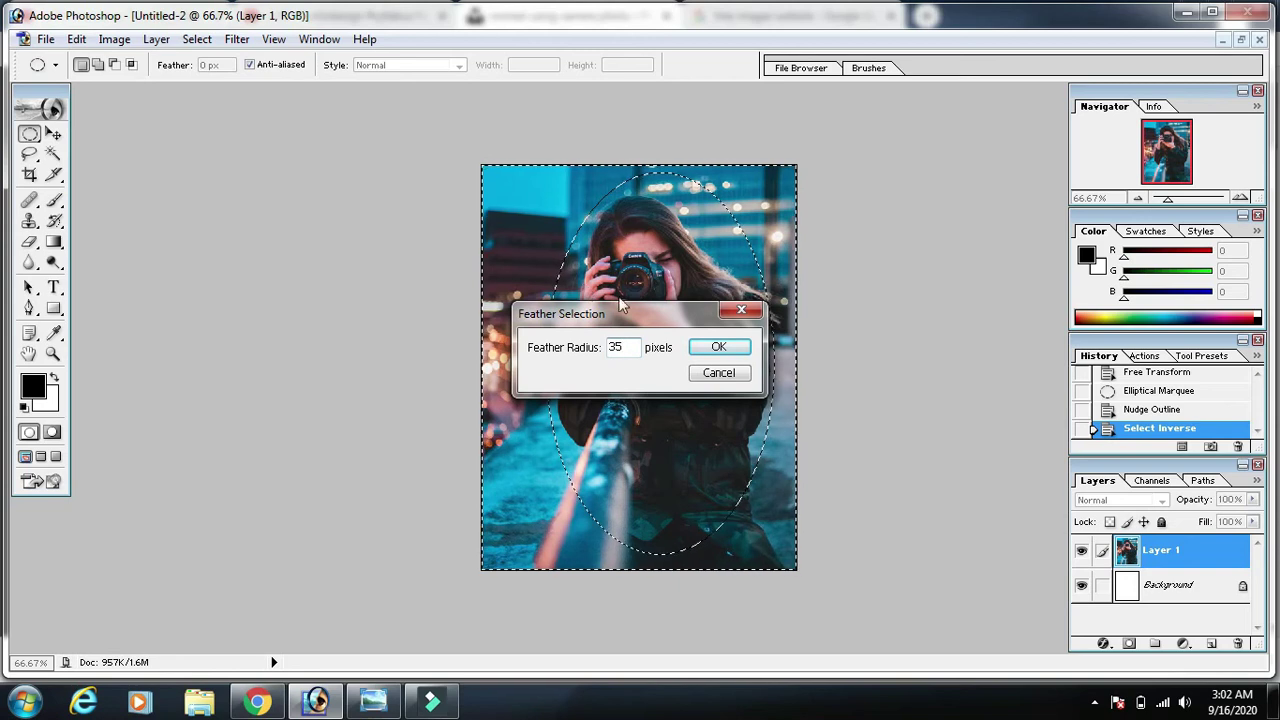
left_click(719, 346)
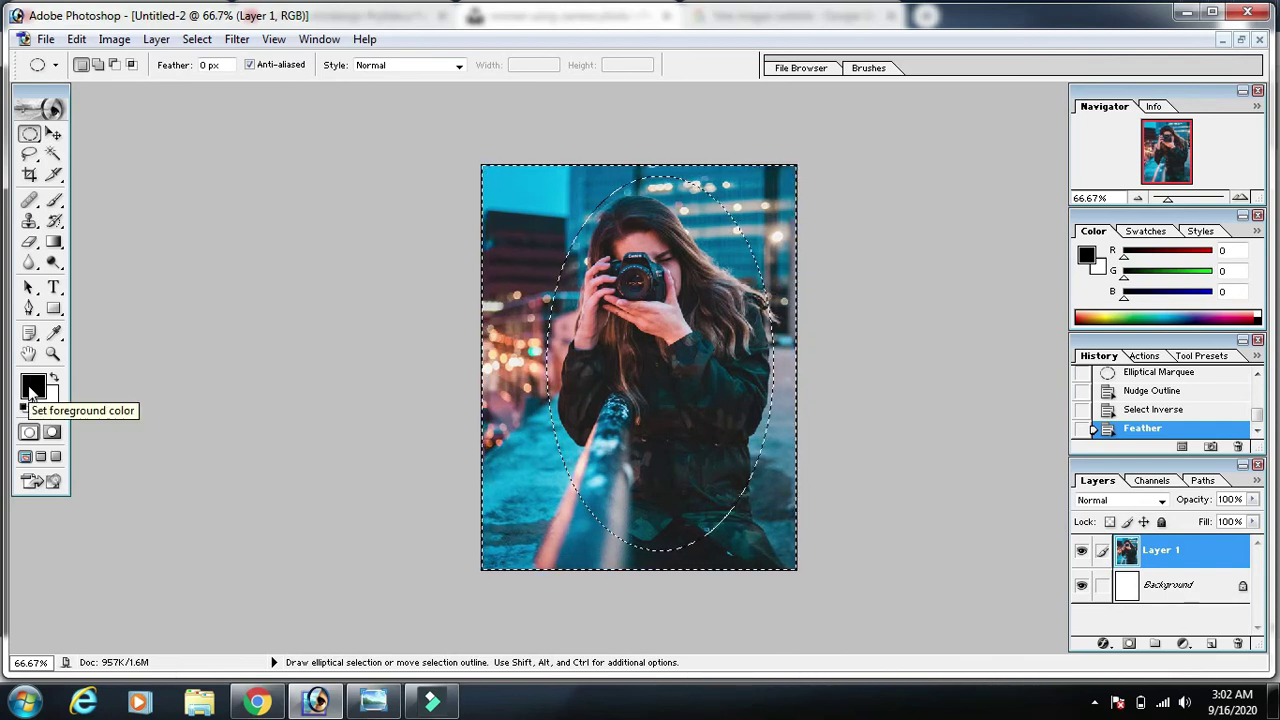
- Fill the feathered area outside the oval with black, then with white
left_click(33, 390)
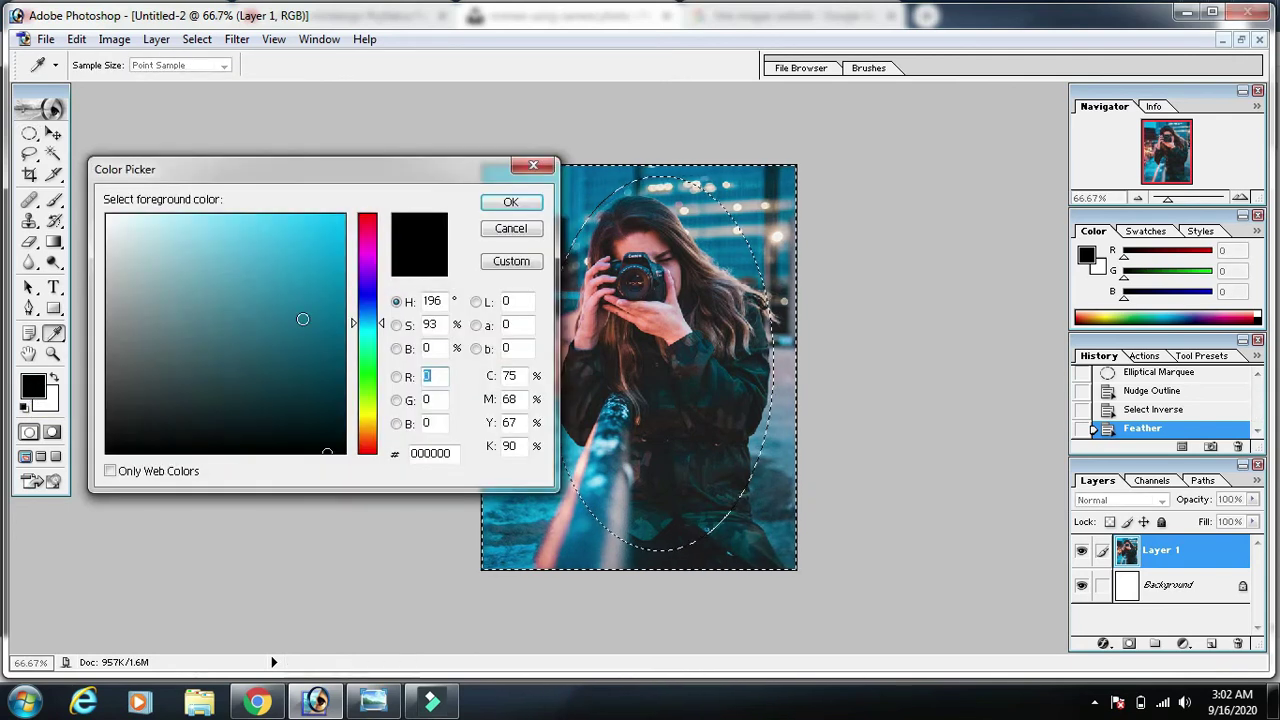
left_click(487, 228)
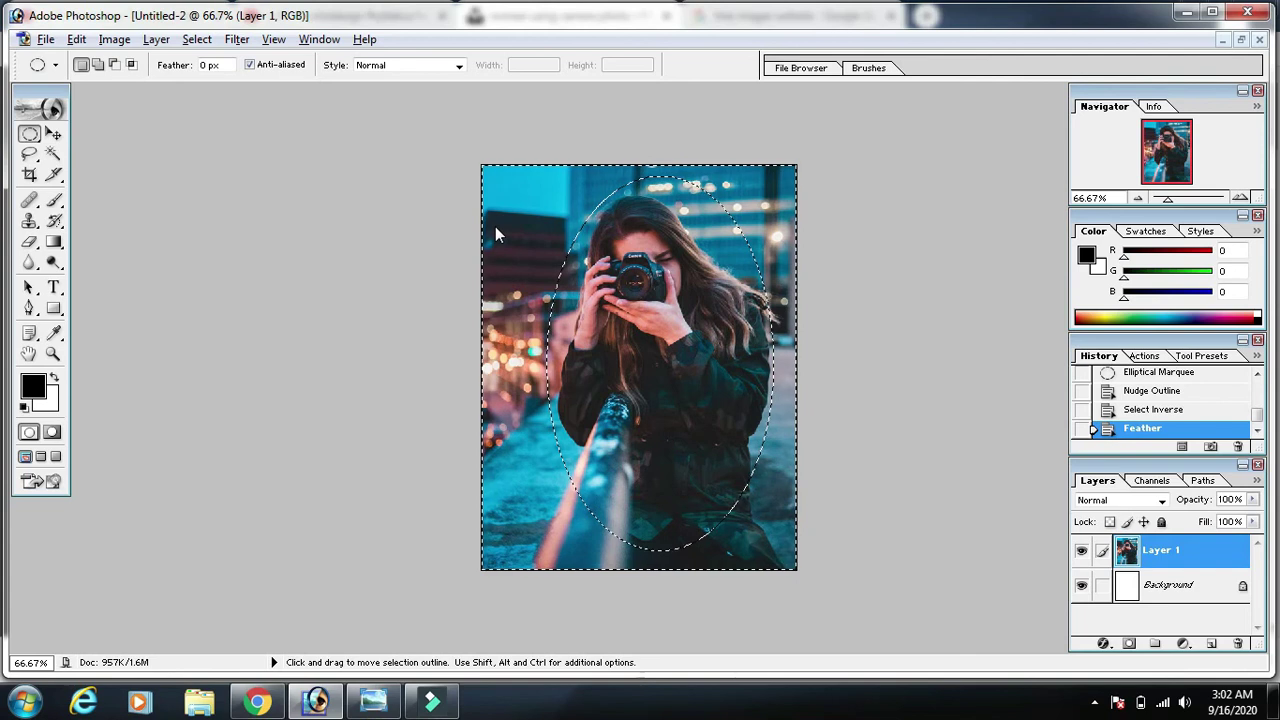
key("alt")
key("alt+BackSpace")
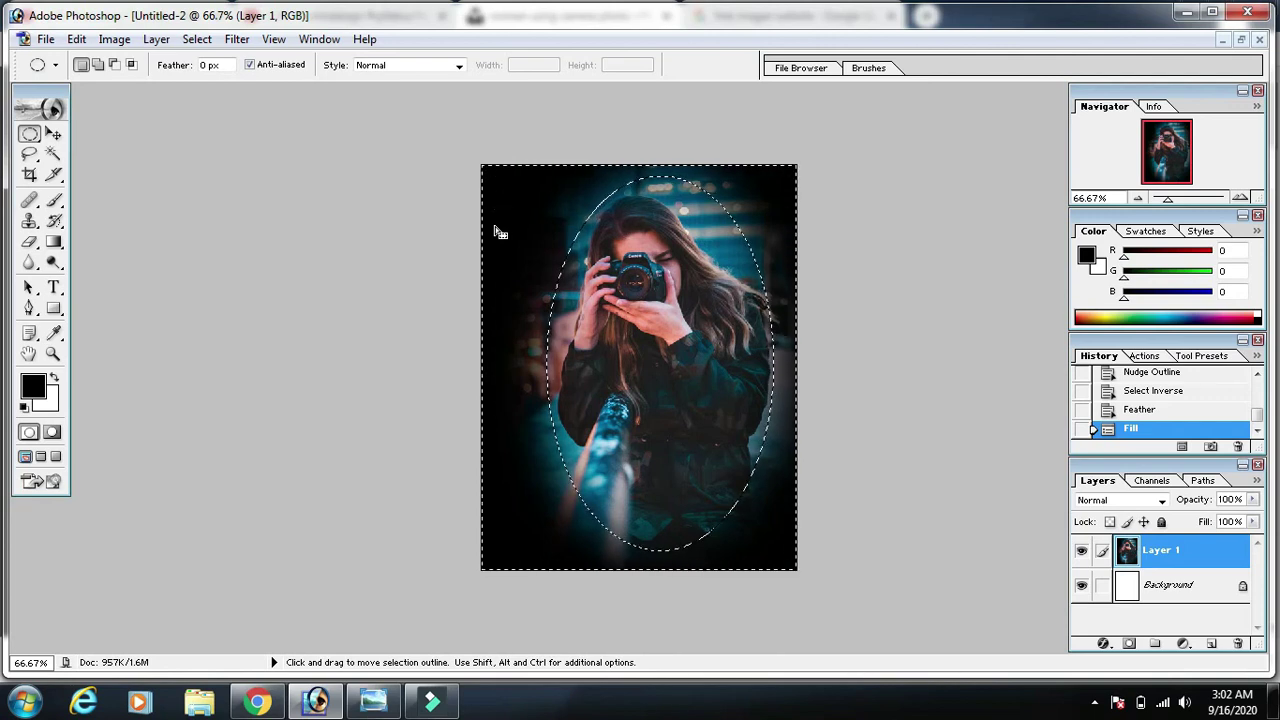
key("ctrl+BackSpace")
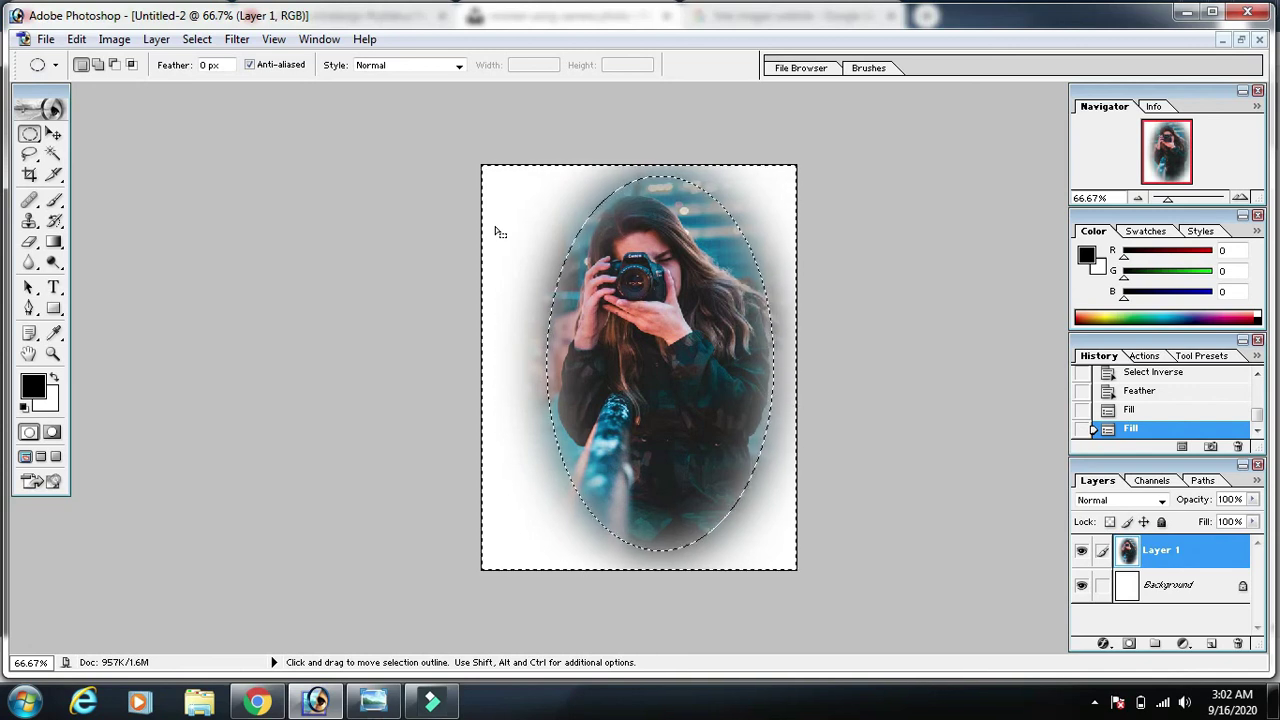
left_click(373, 705)
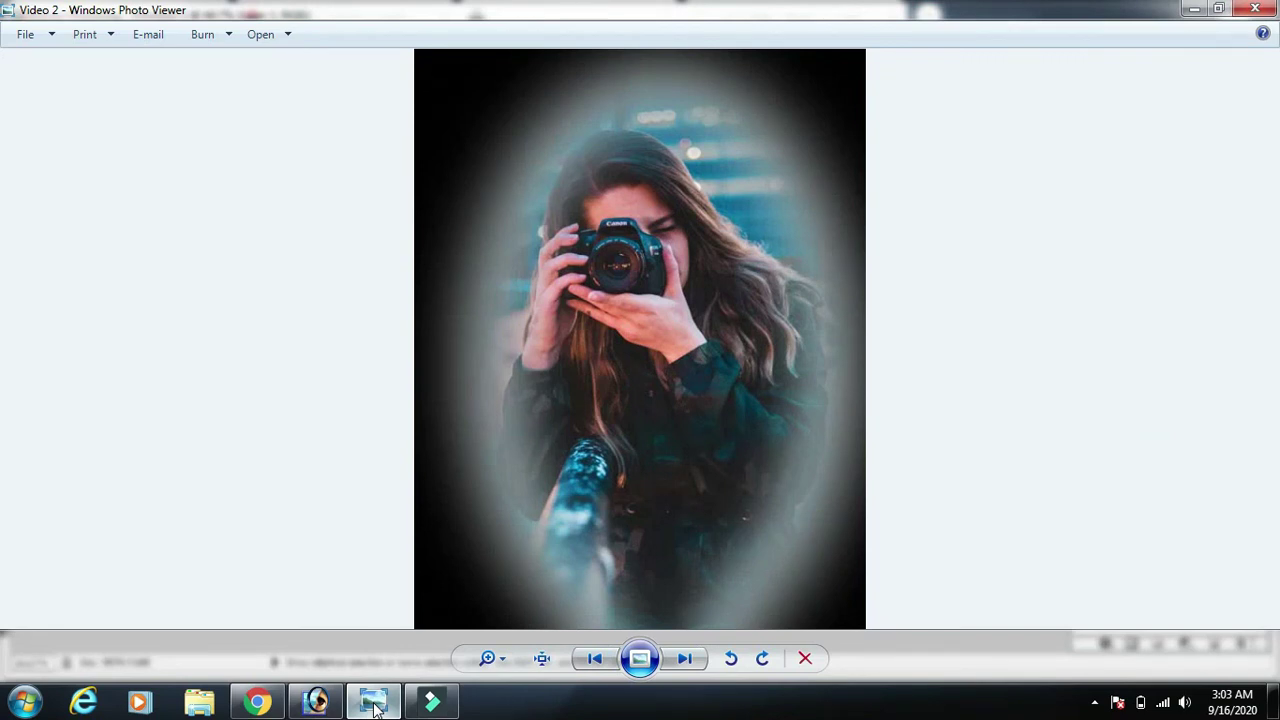
left_click(373, 705)
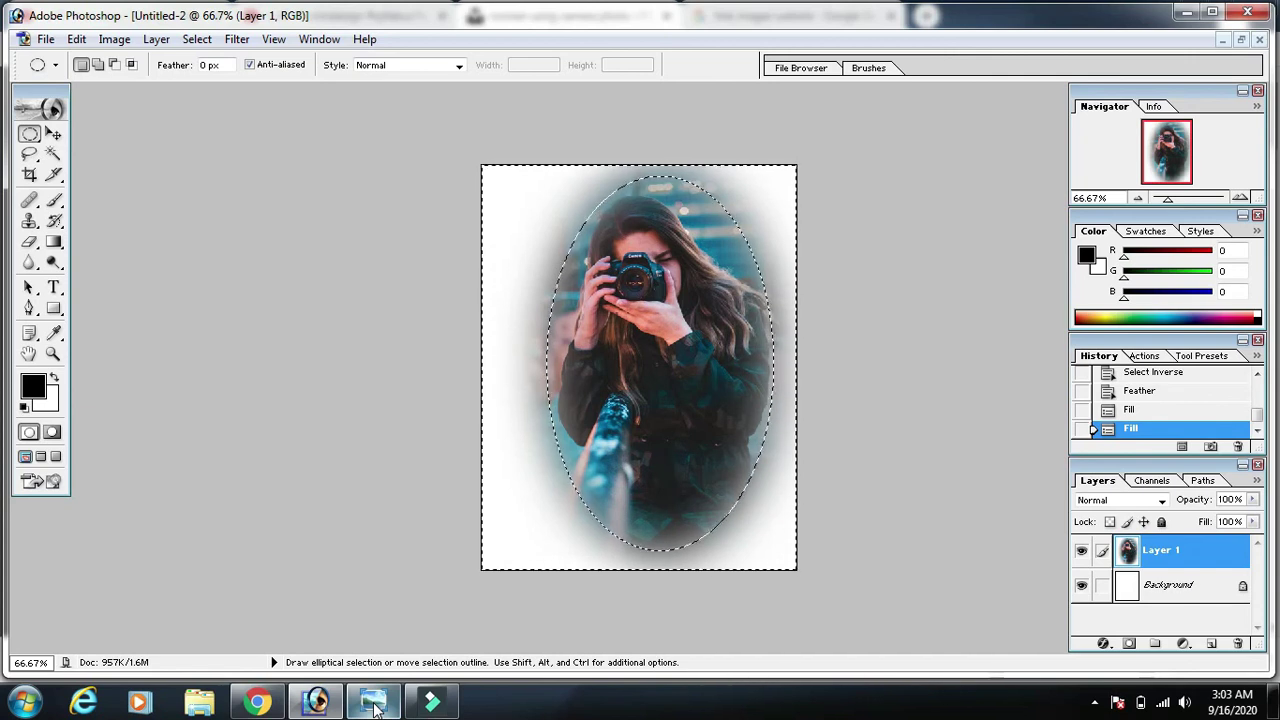
- Set the foreground colour to teal 1B88AF and fill the area outside the oval with it
left_click(33, 388)
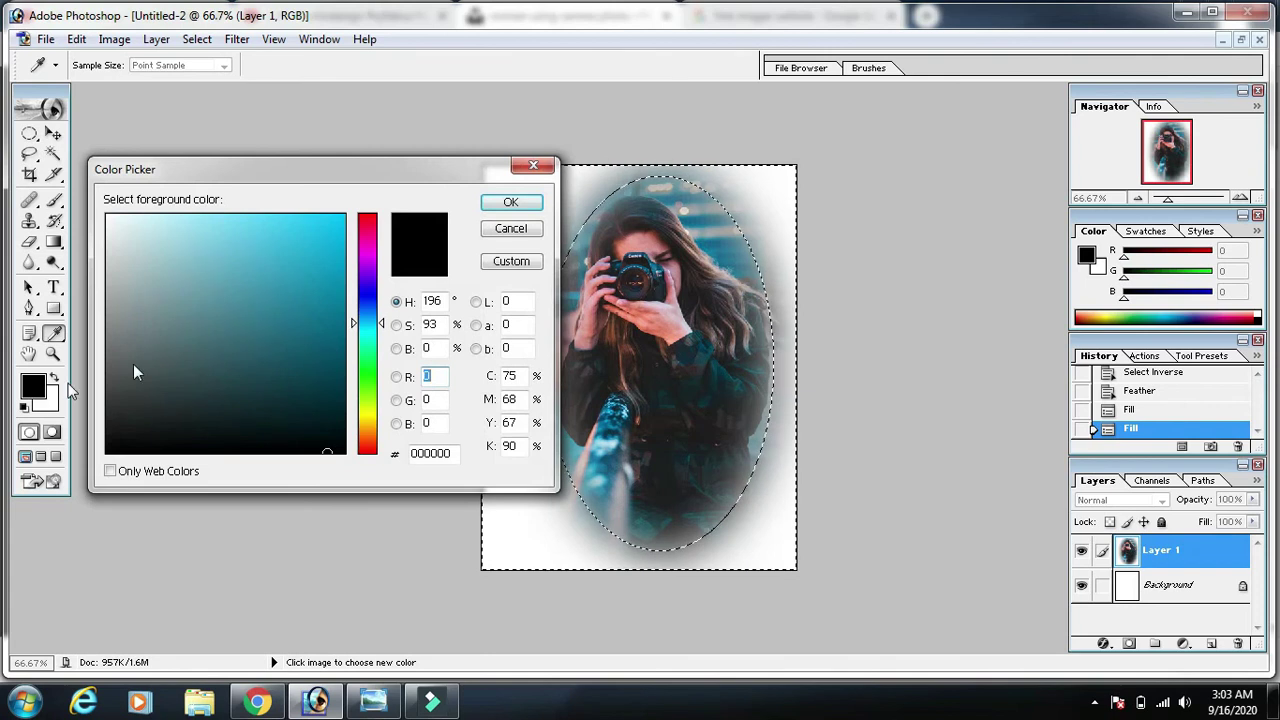
left_click(307, 289)
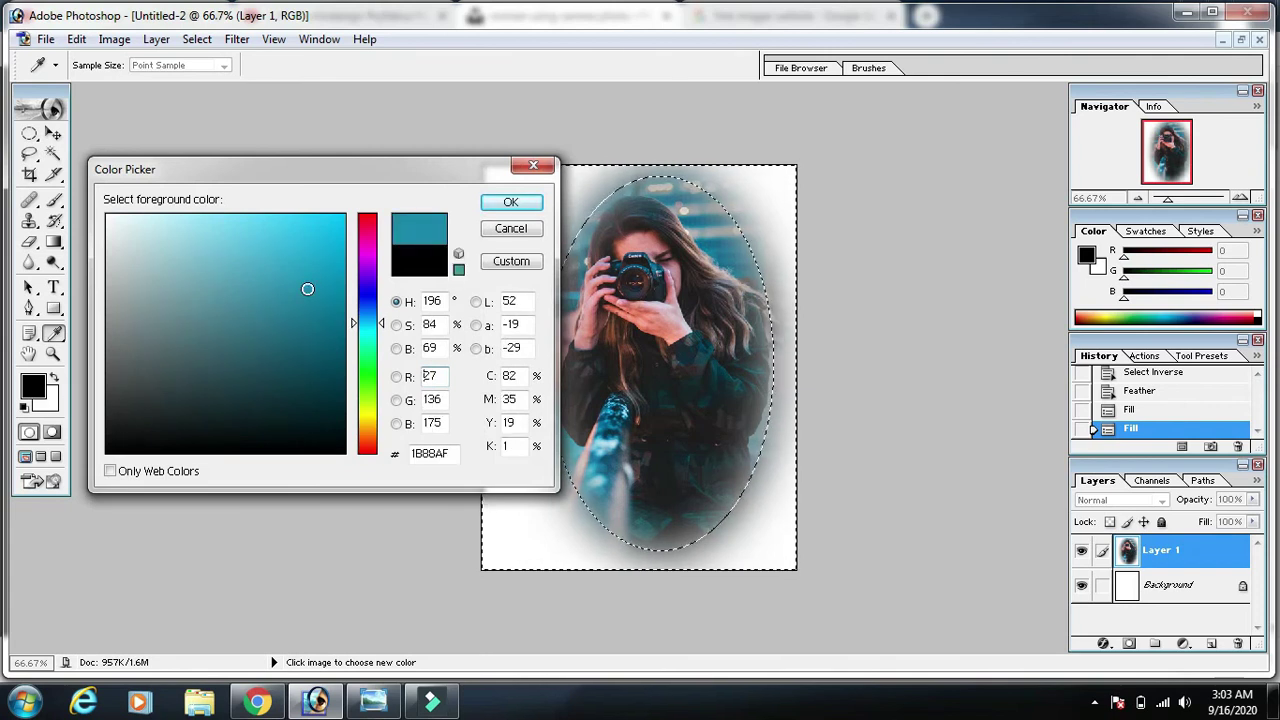
left_click(529, 209)
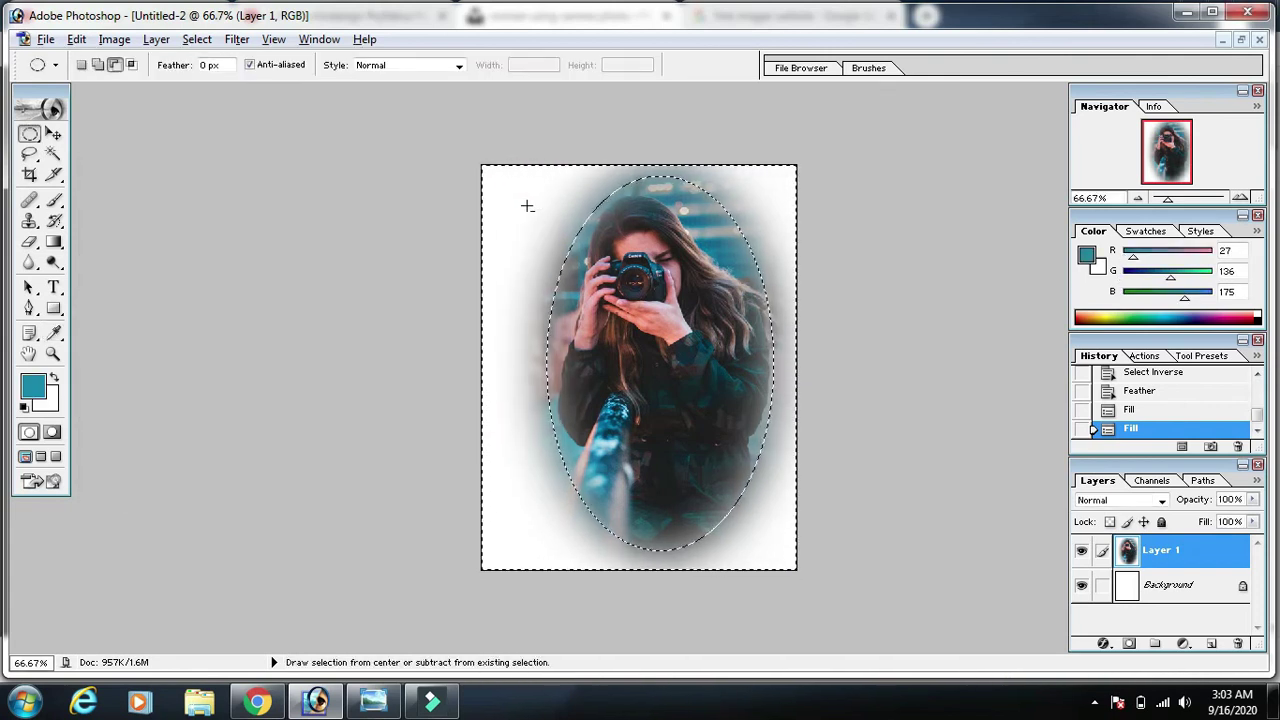
key("alt+BackSpace")
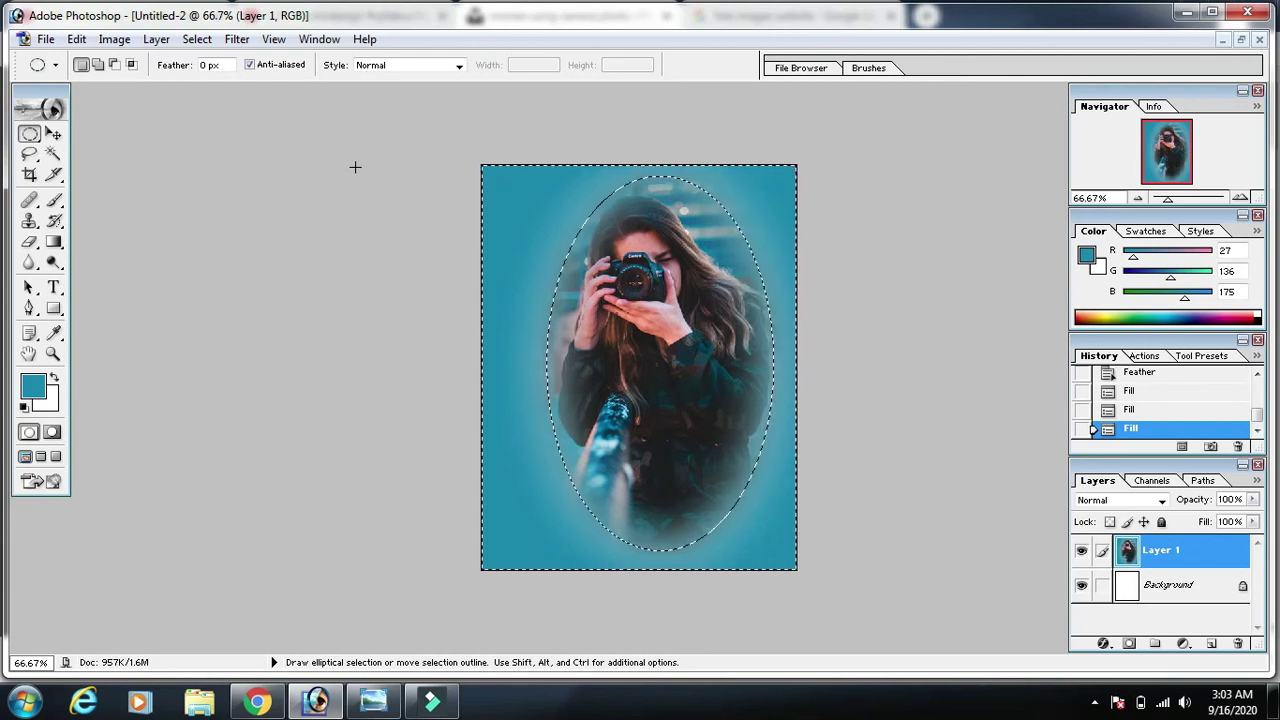
left_click(25, 700)
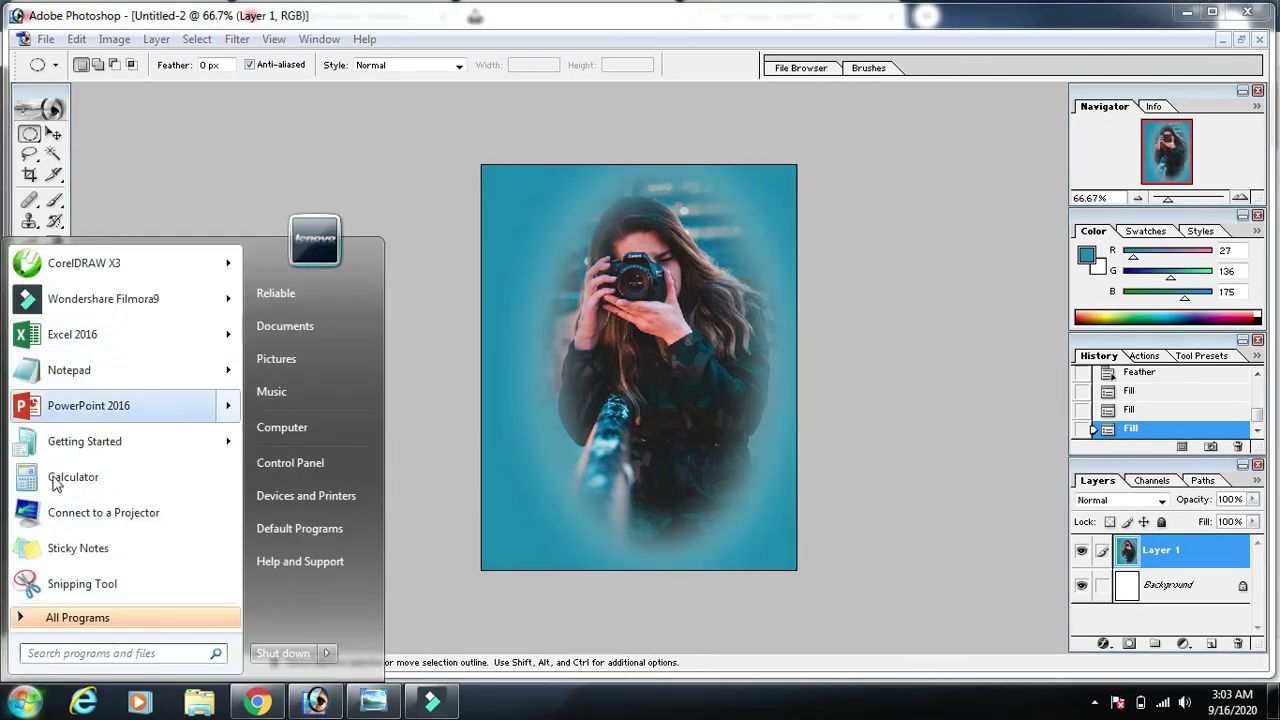
type("photo")
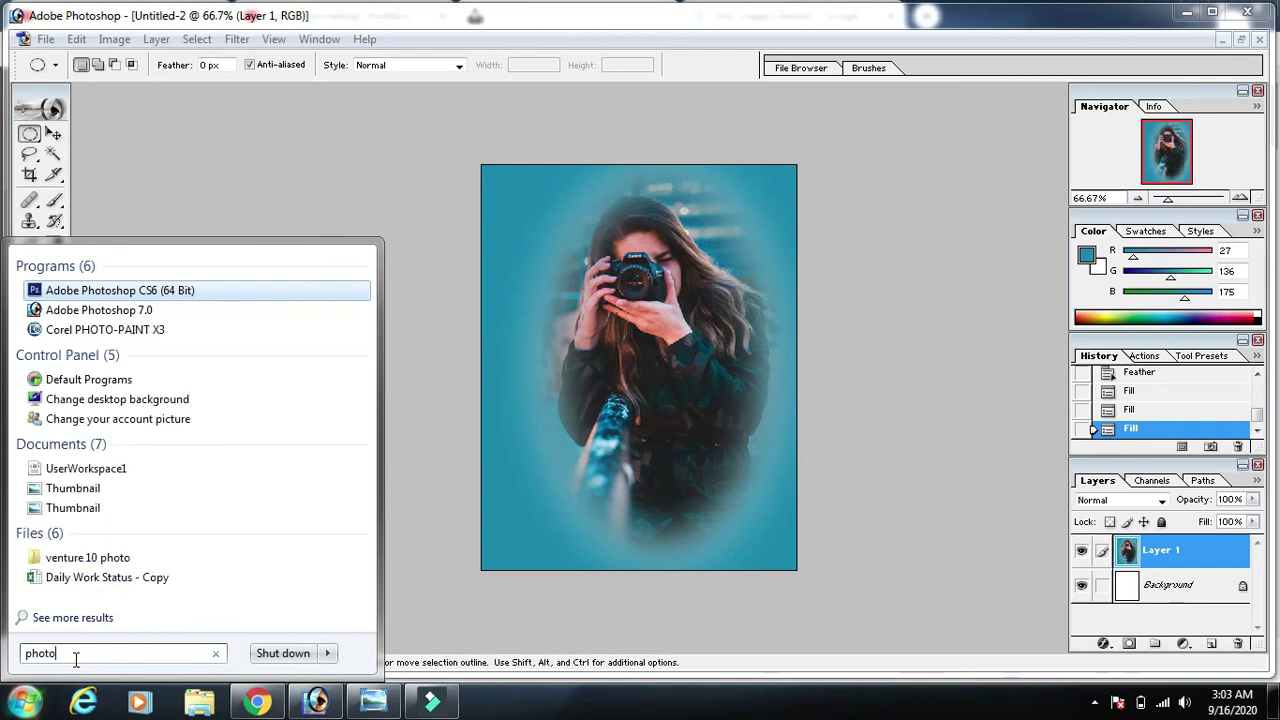
left_click(442, 255)
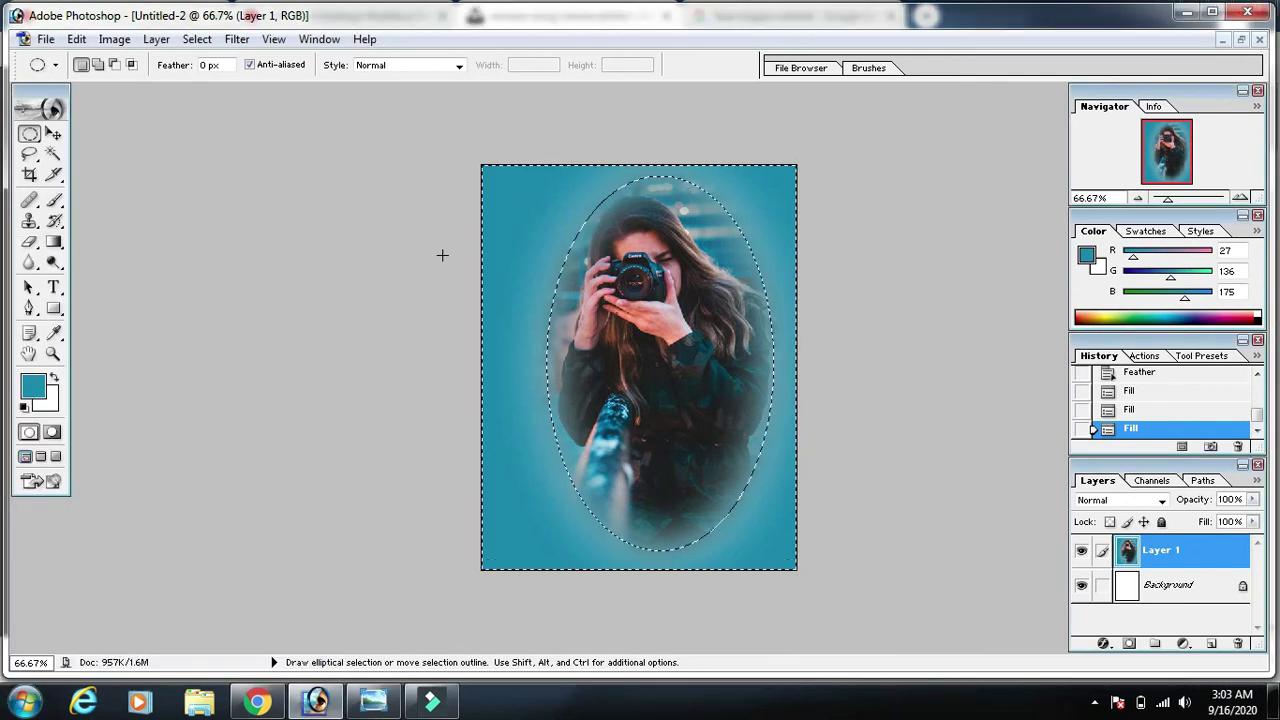